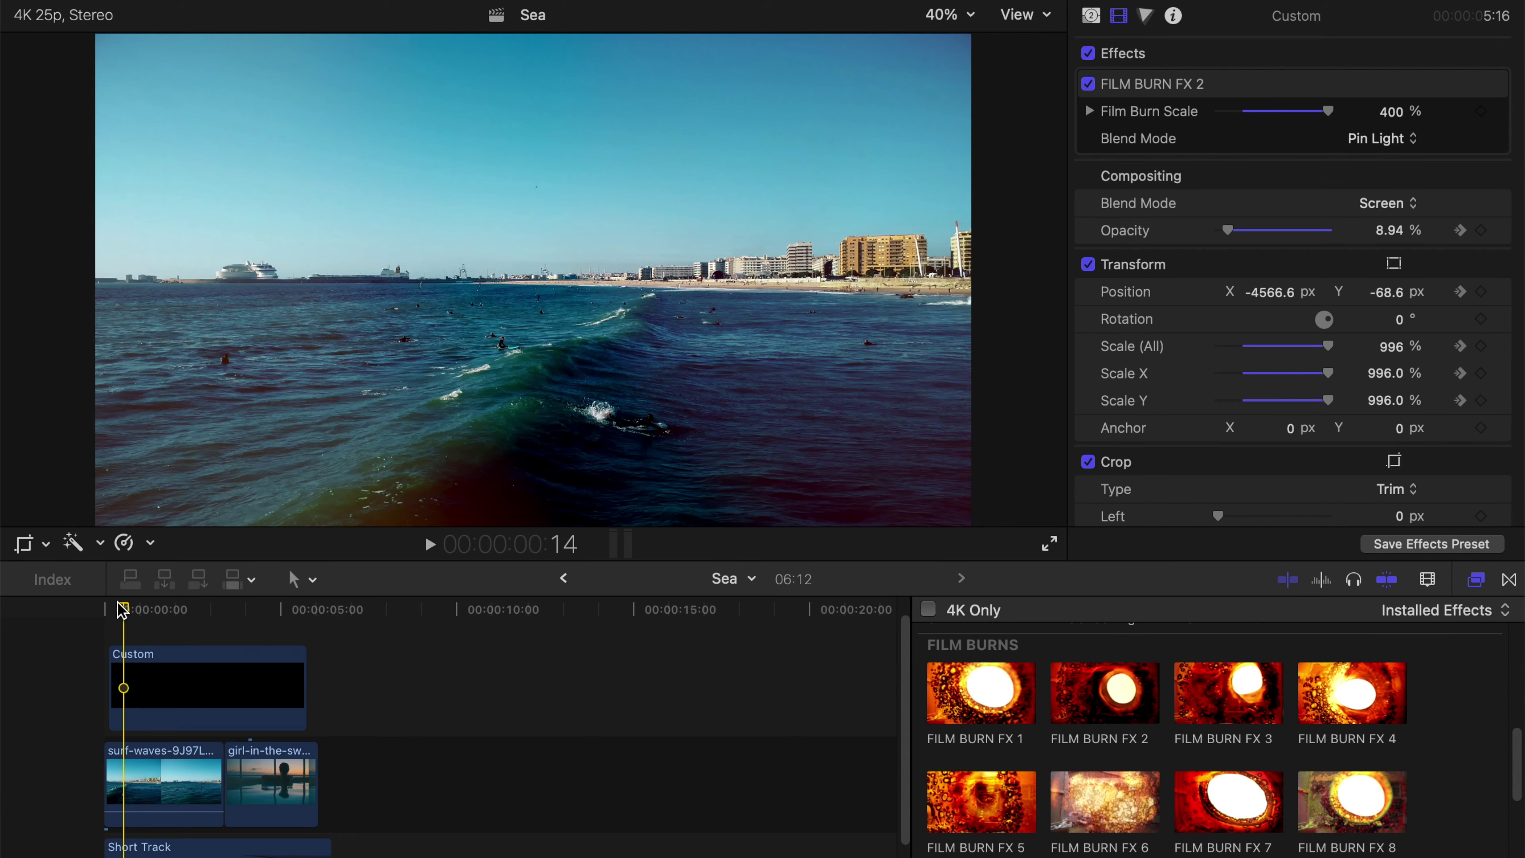
- Scrub from the surf clip to the swimming pool clip and look through the FILM BURN FX 1 to 14 effects
drag(122, 610, 257, 614)
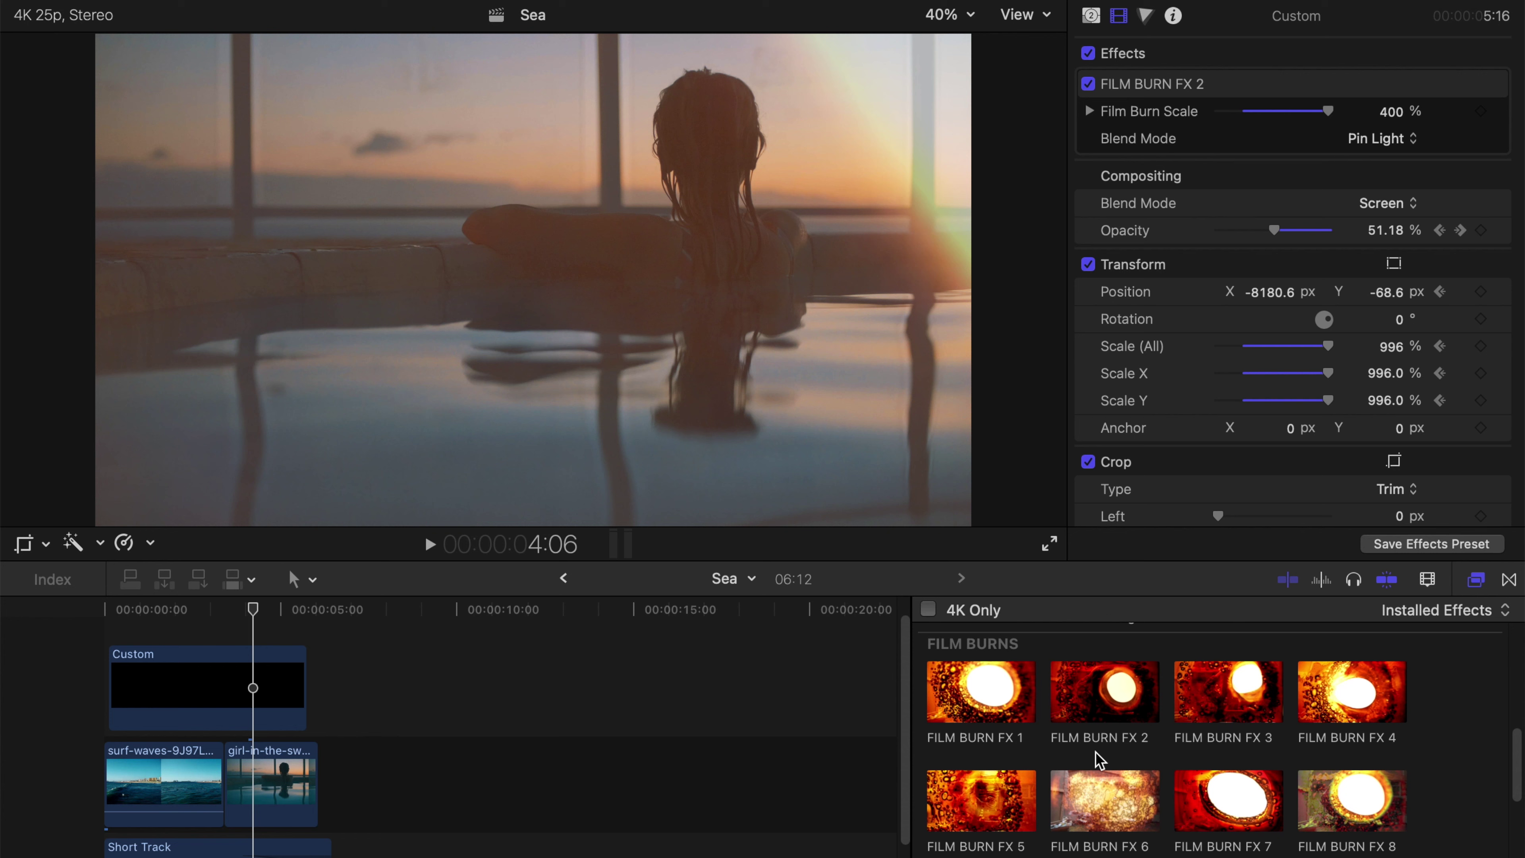
scroll(1095, 752, down, 2)
scroll(1098, 760, down, 3)
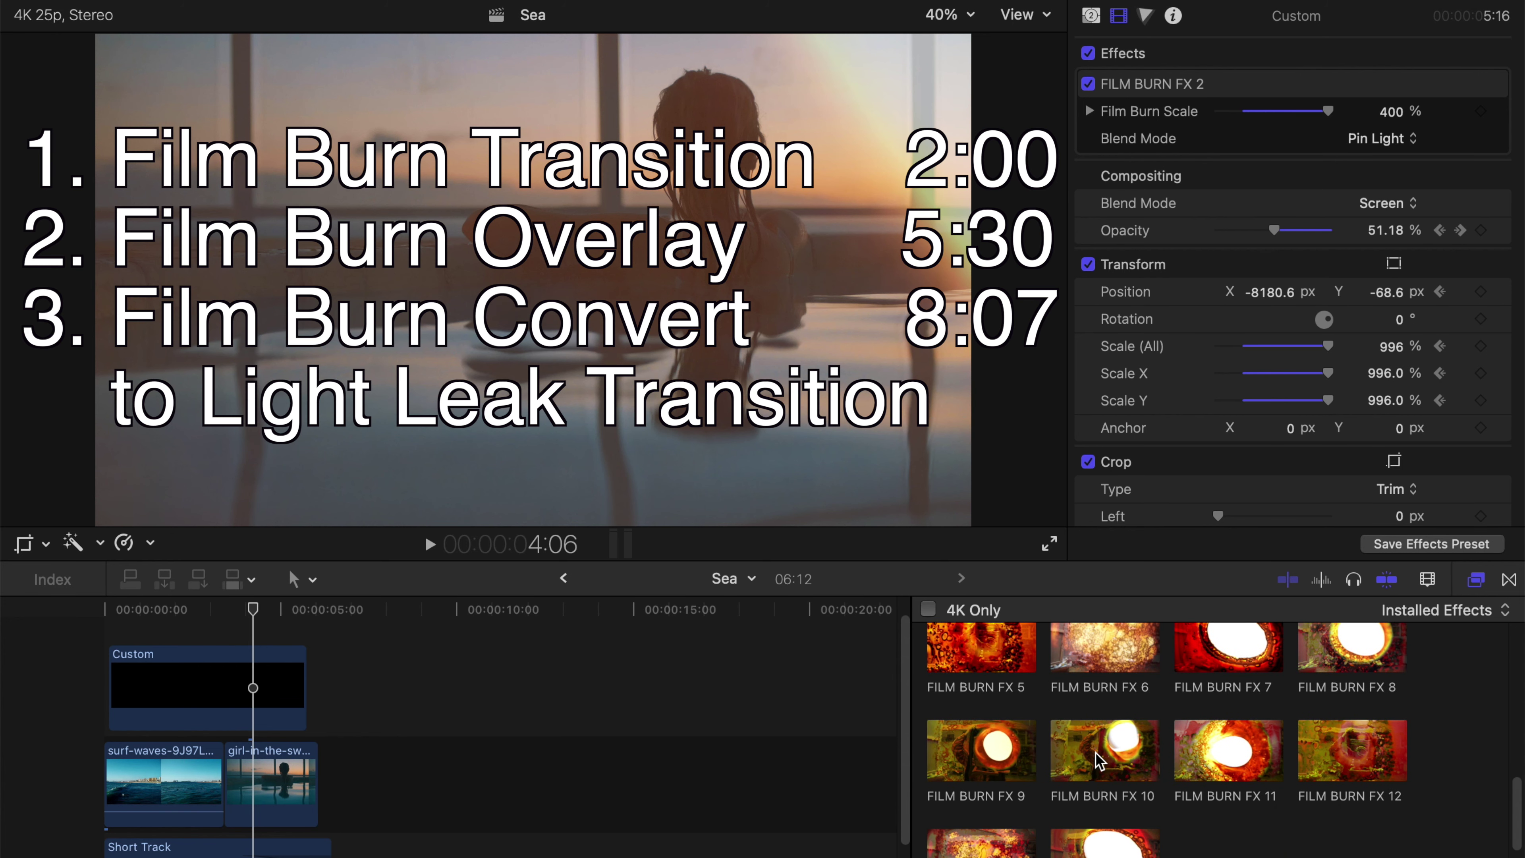
scroll(1098, 759, down, 2)
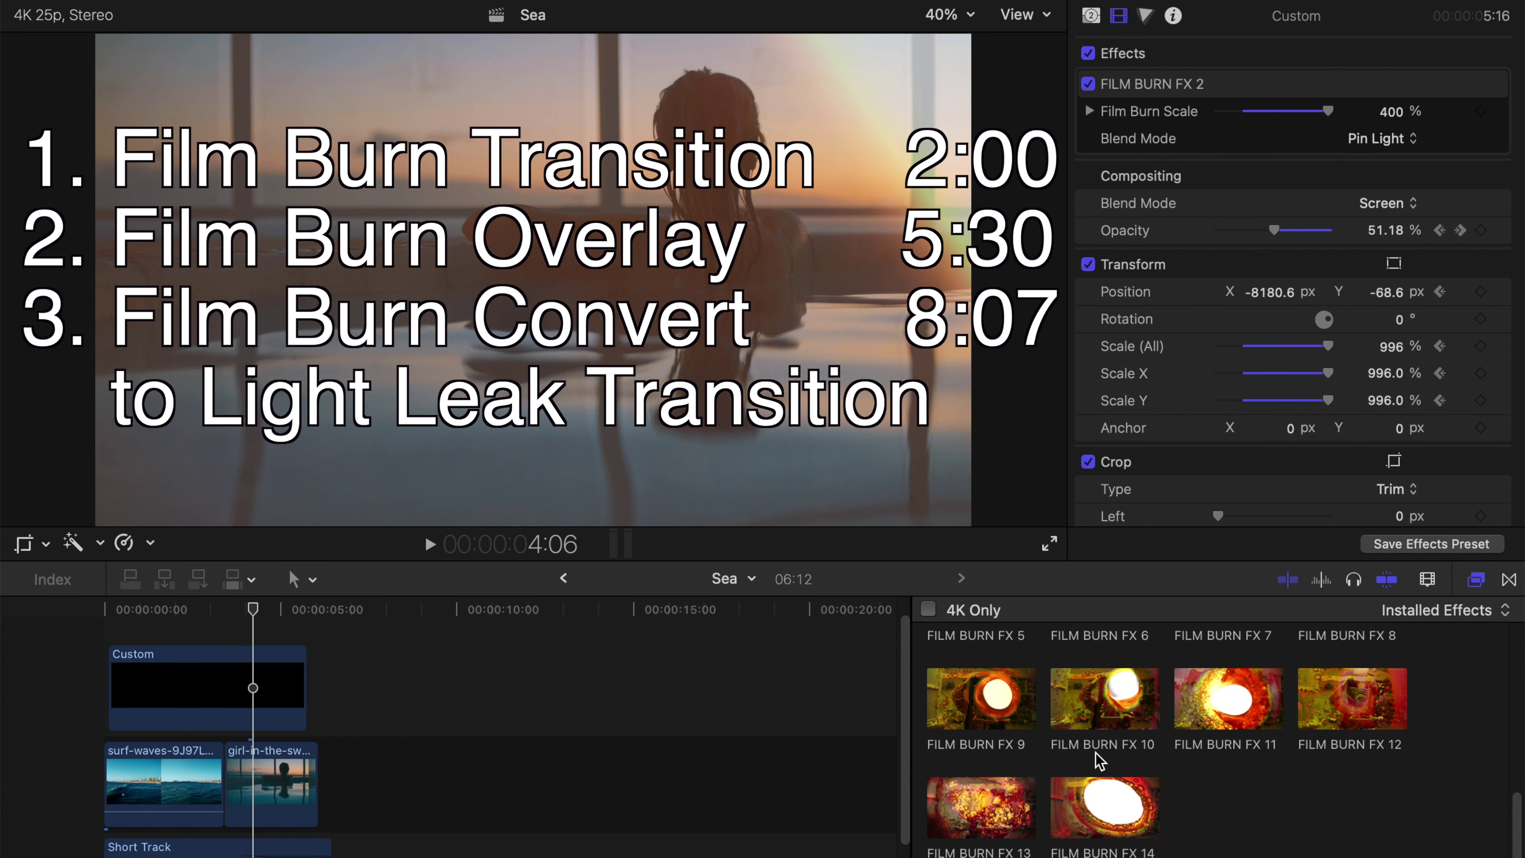
scroll(1095, 753, down, 1)
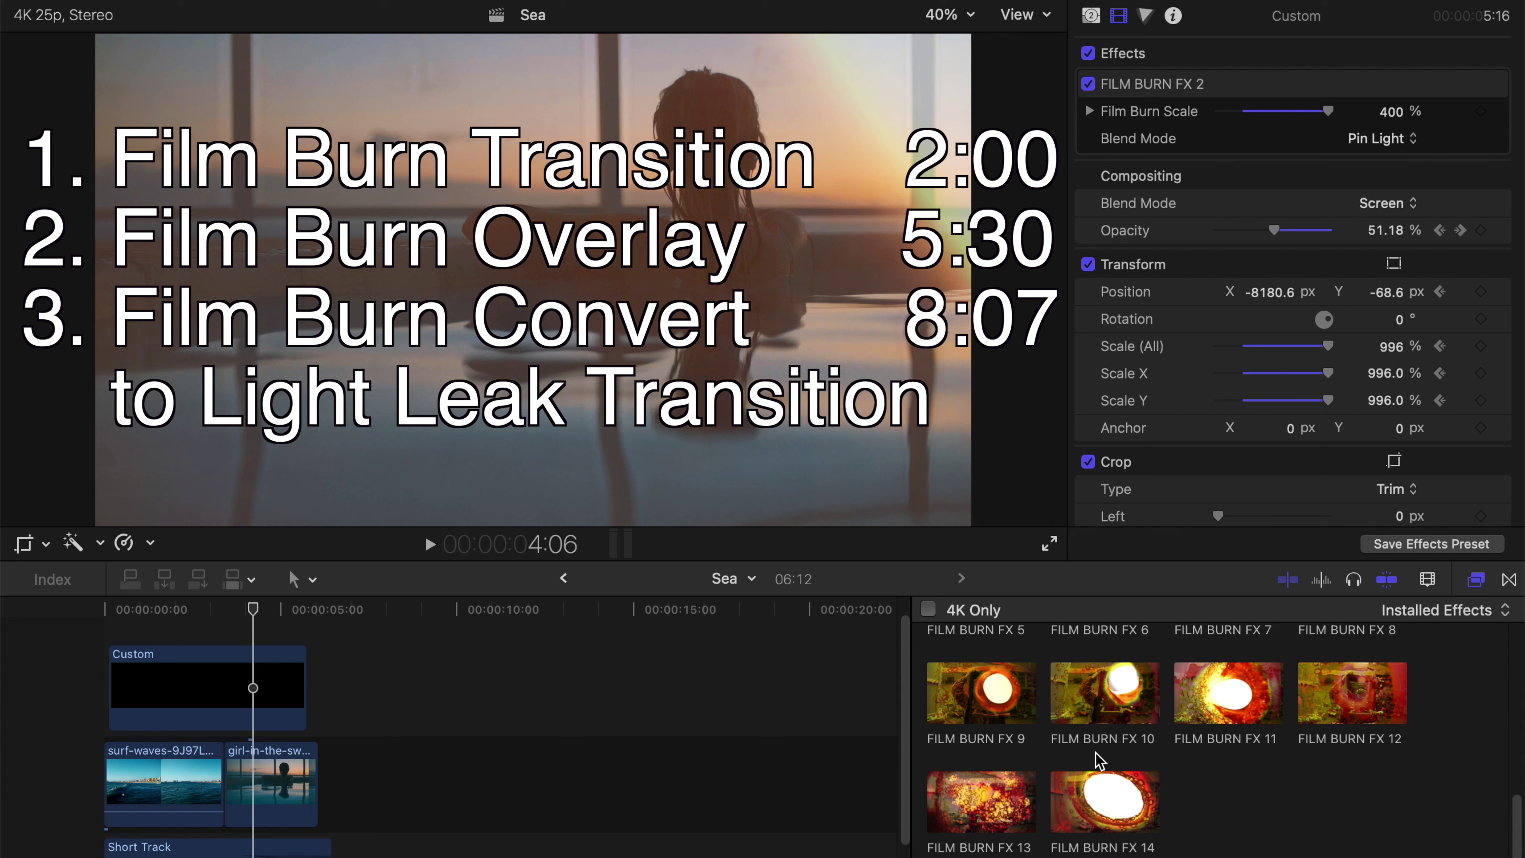
scroll(1097, 759, up, 3)
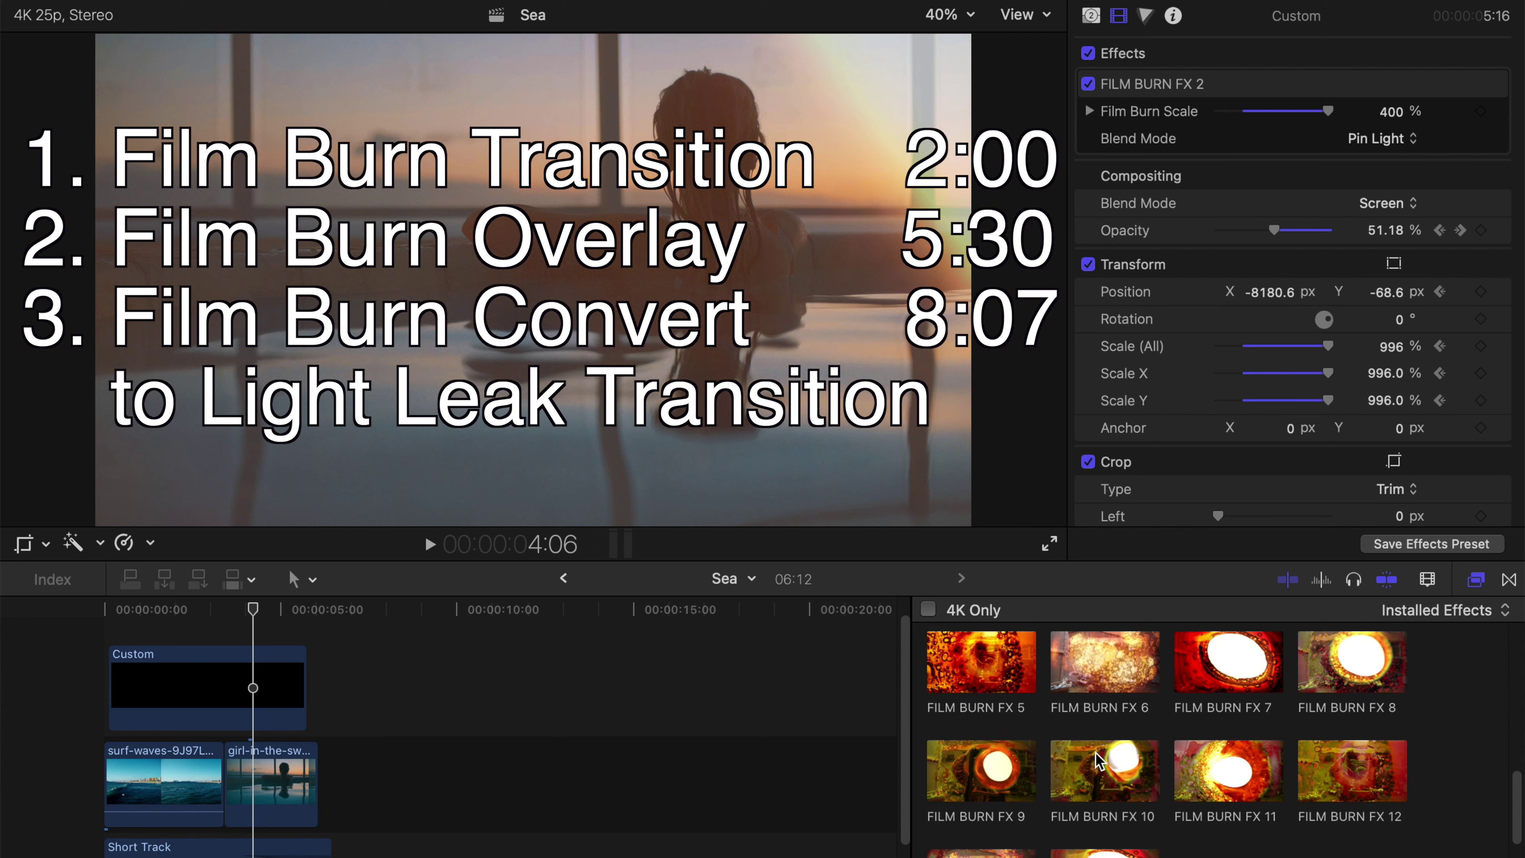
scroll(1096, 756, up, 3)
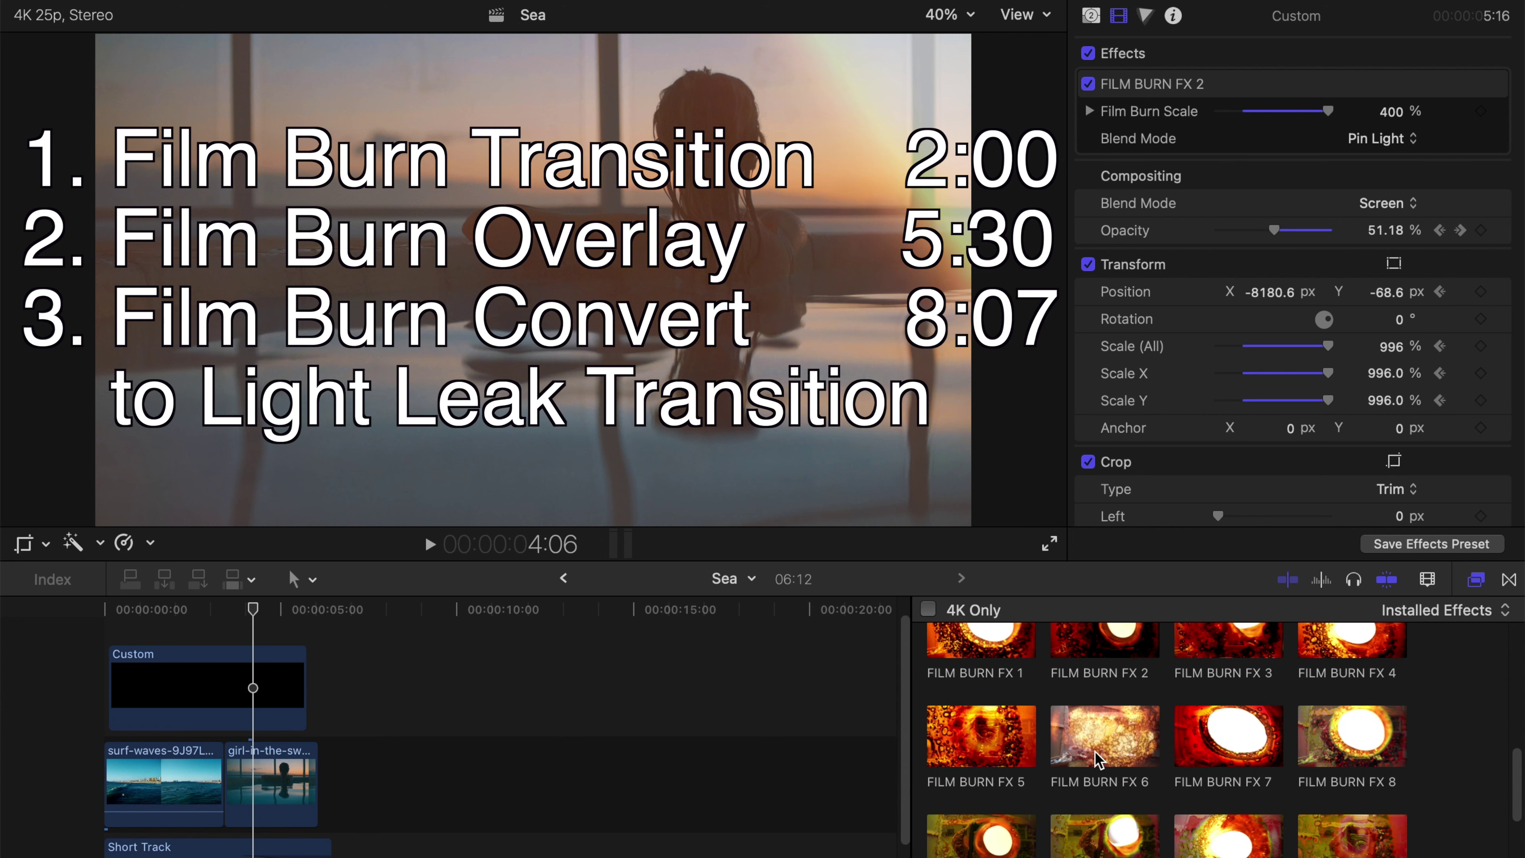
scroll(1096, 758, up, 1)
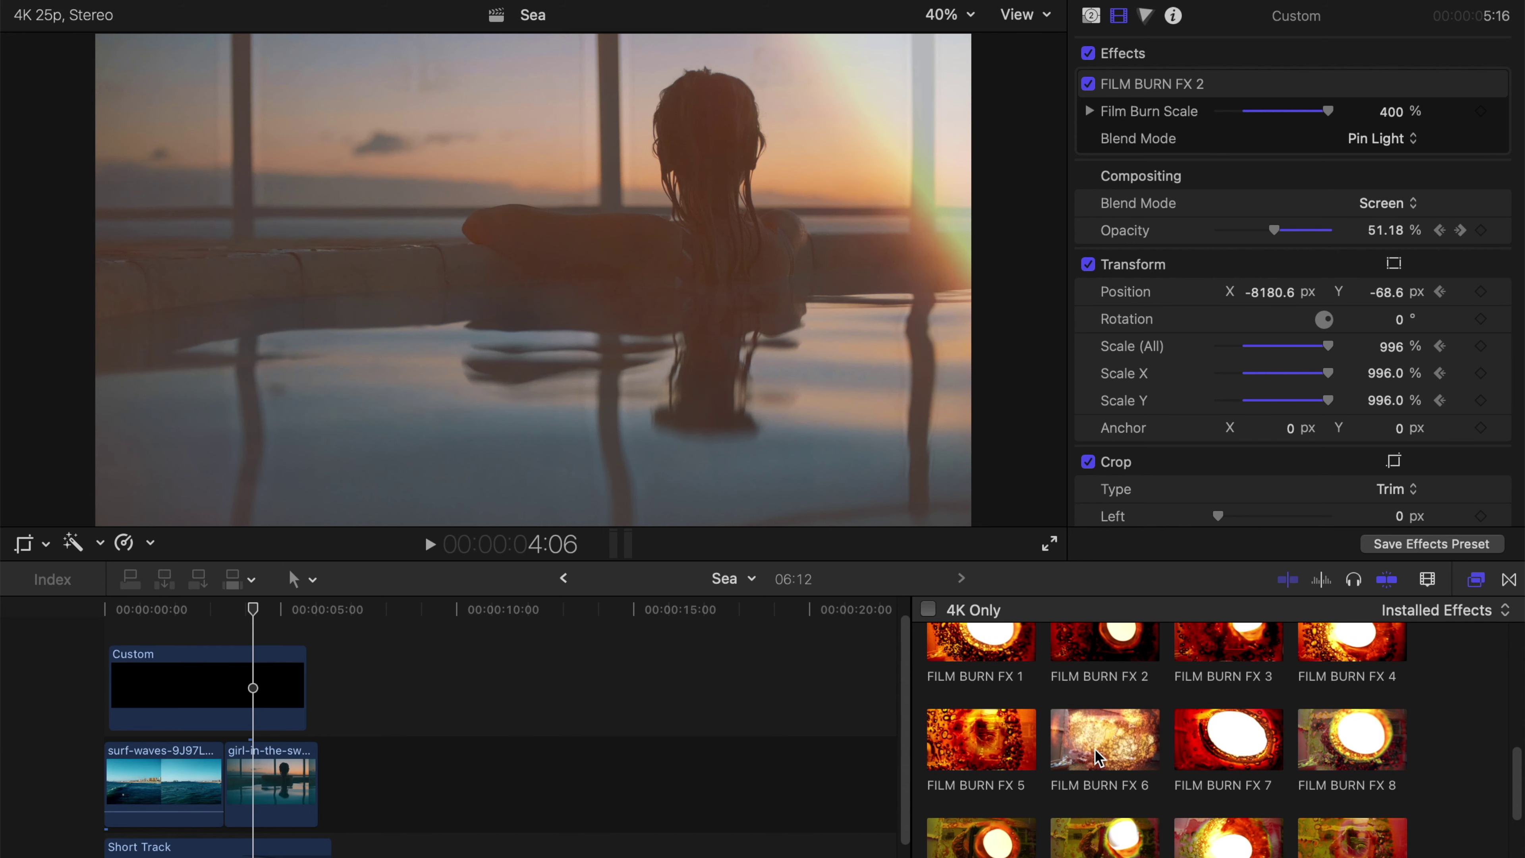
scroll(1095, 751, up, 1)
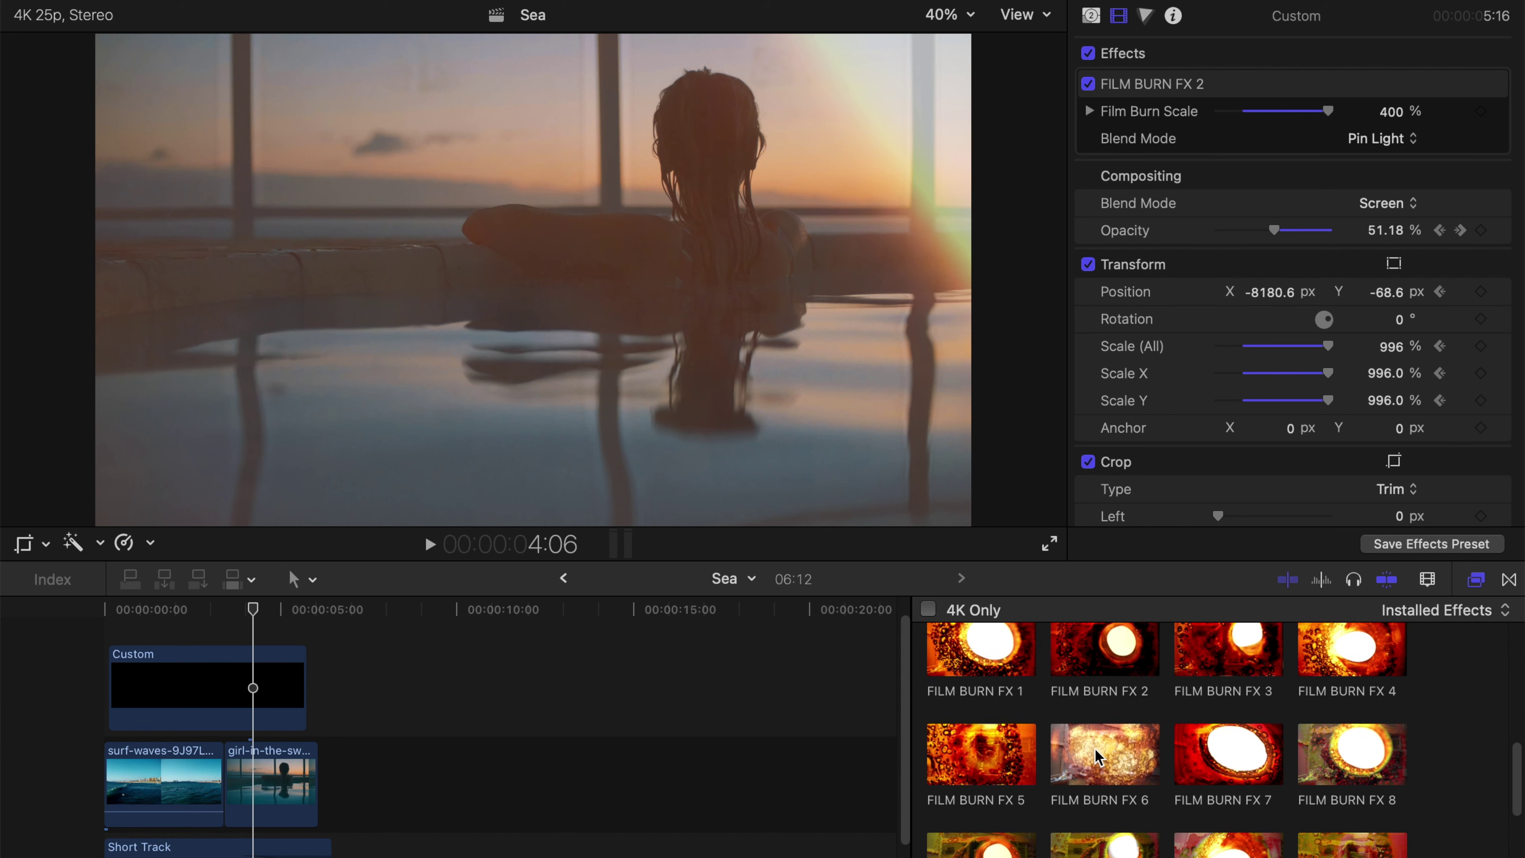
scroll(1096, 749, up, 1)
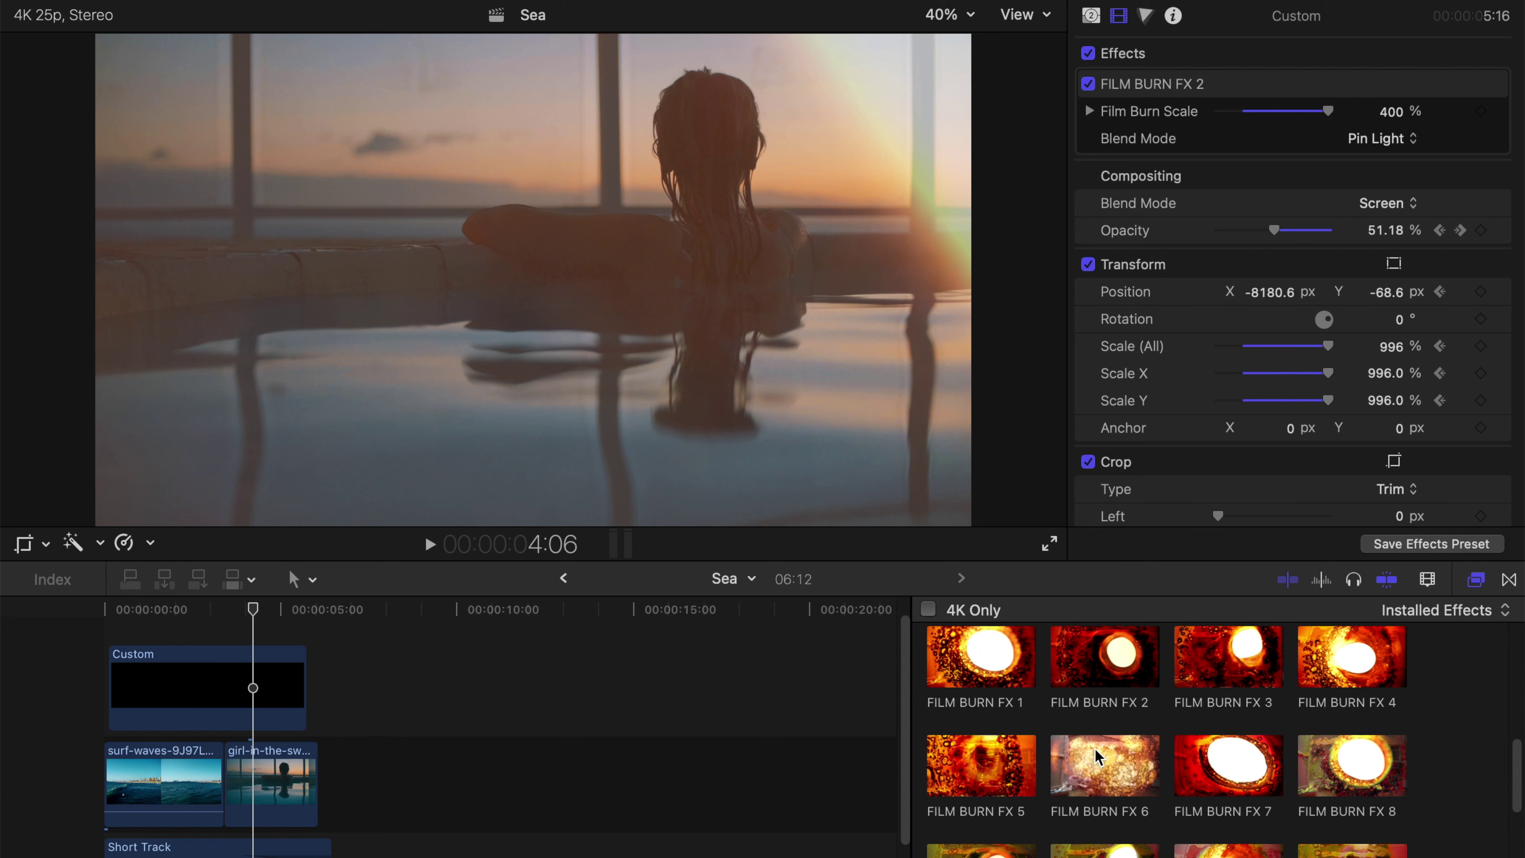
scroll(1095, 749, up, 1)
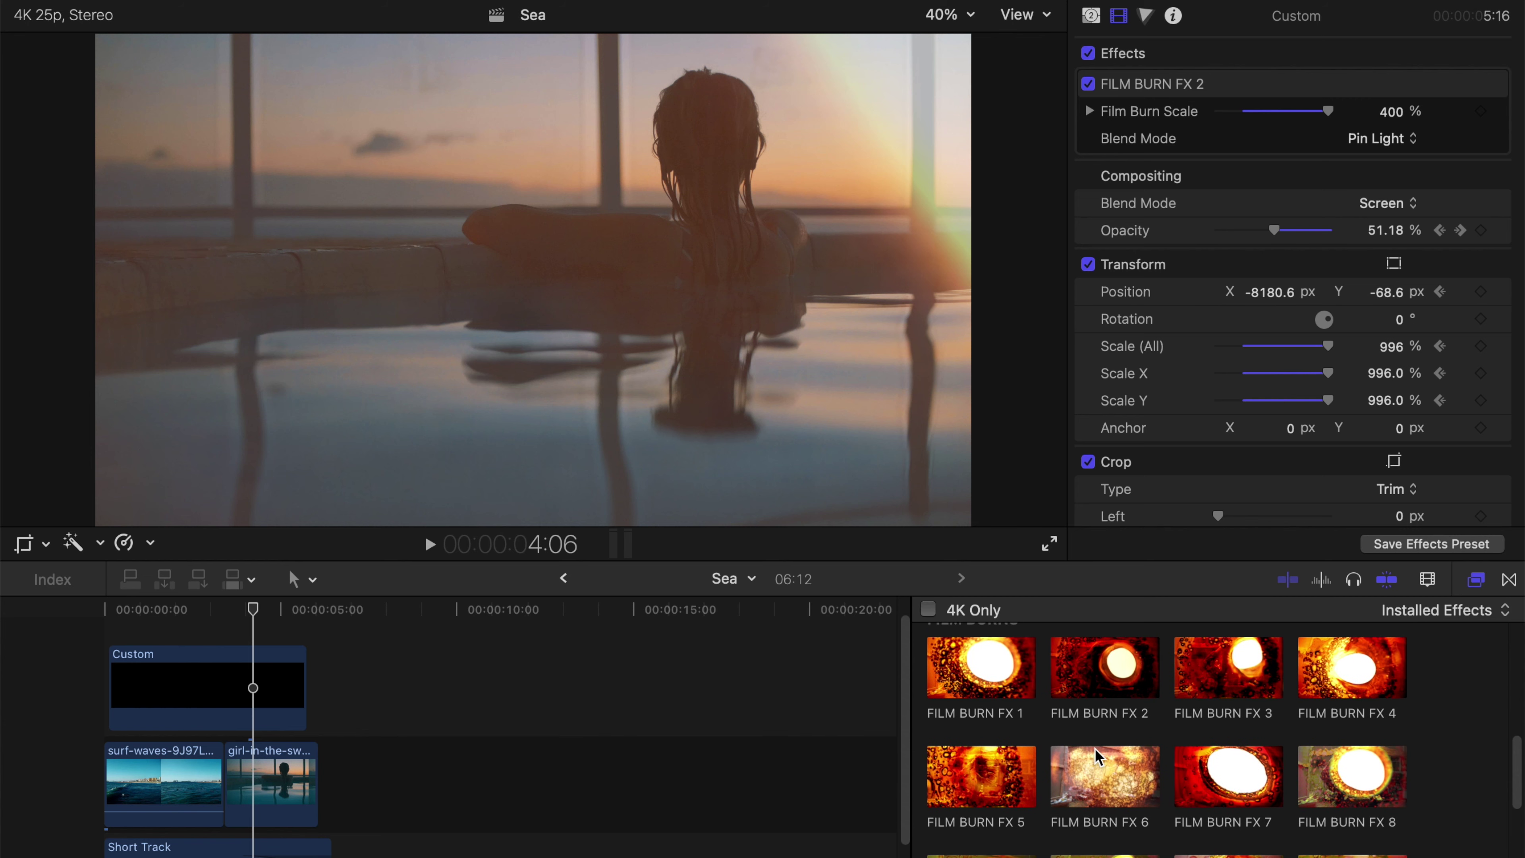
scroll(1095, 748, down, 1)
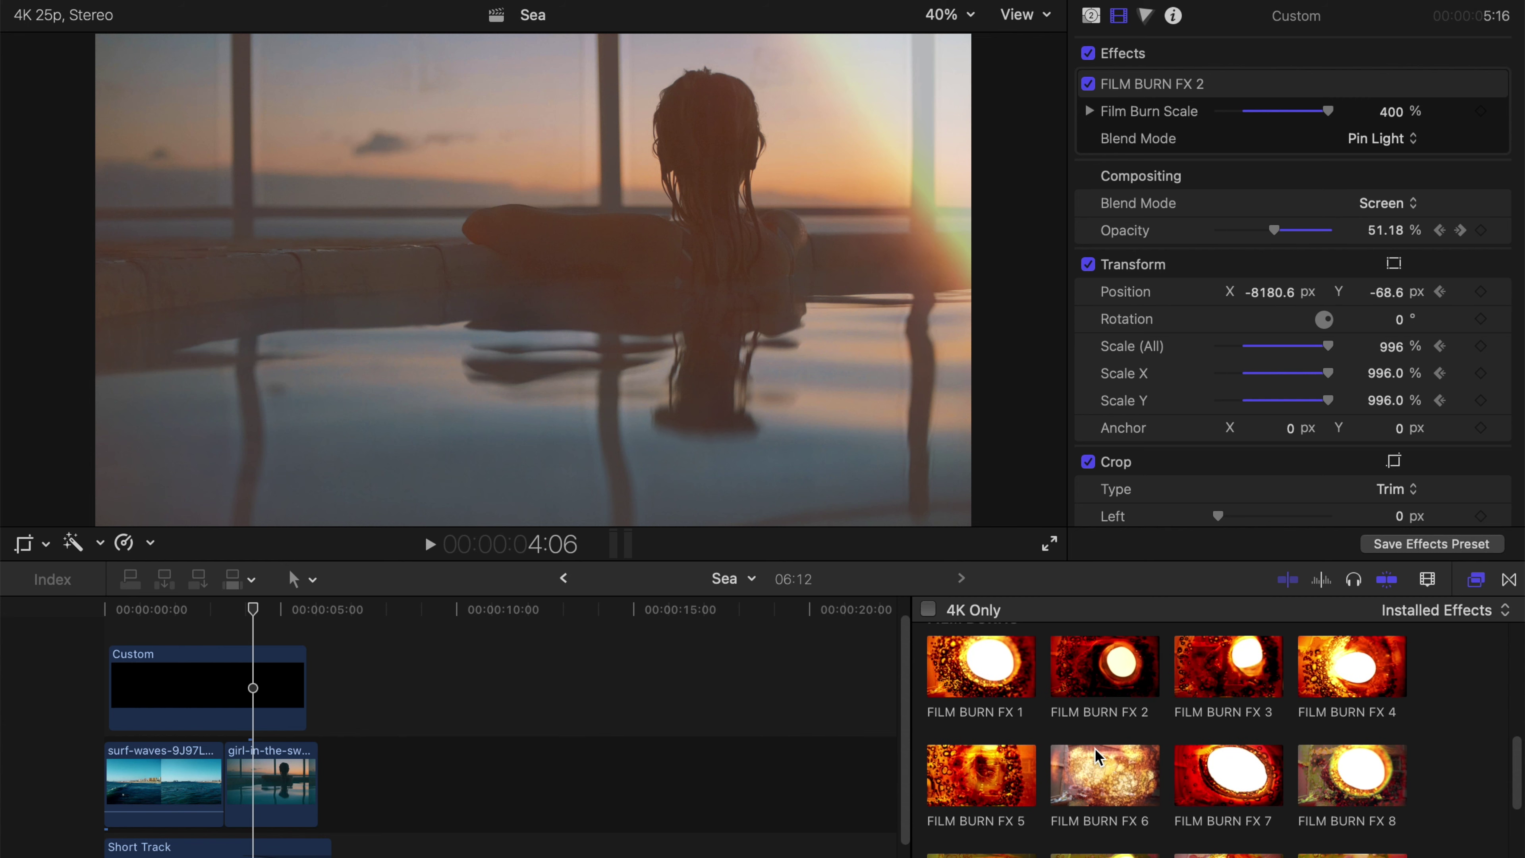
scroll(1095, 749, down, 1)
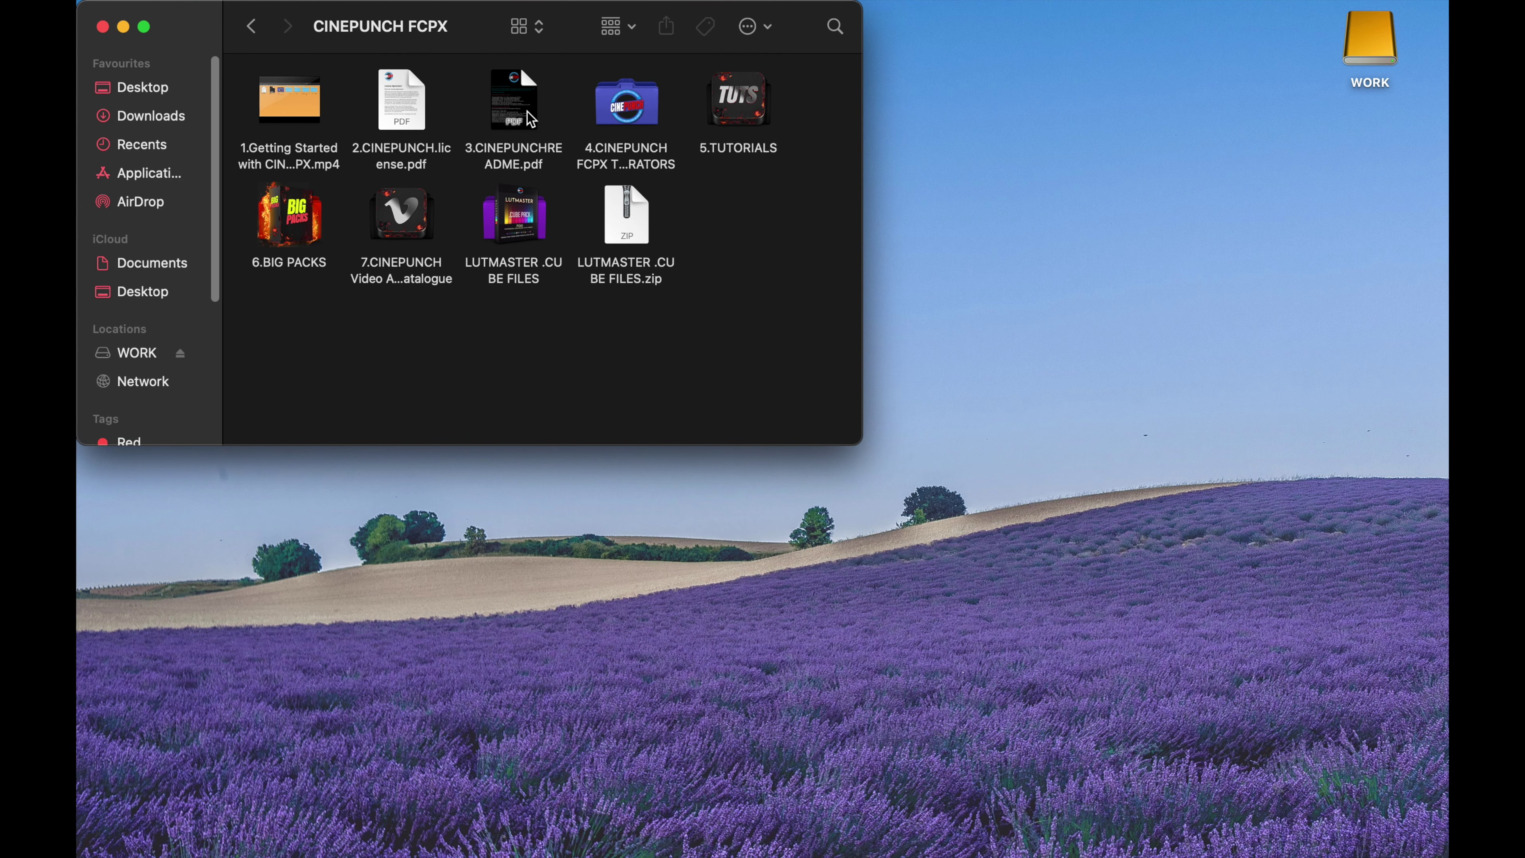
- In Finder, examine the Effects, Generators and Transitions folders of the 4.CINEPUNCH FCPX folder and the plugin packs inside Effects
double_click(644, 103)
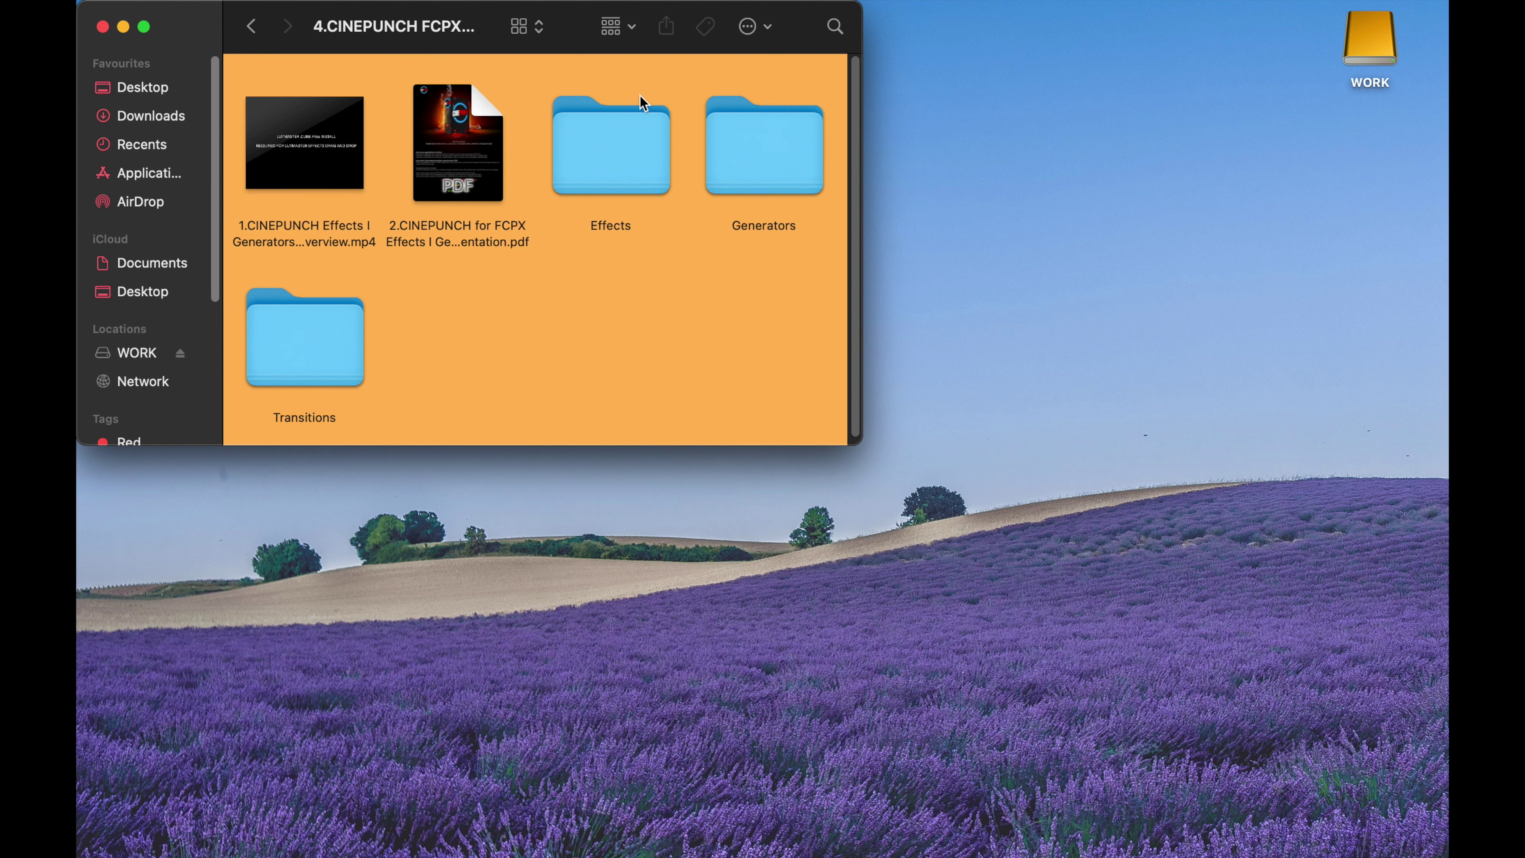
click(600, 120)
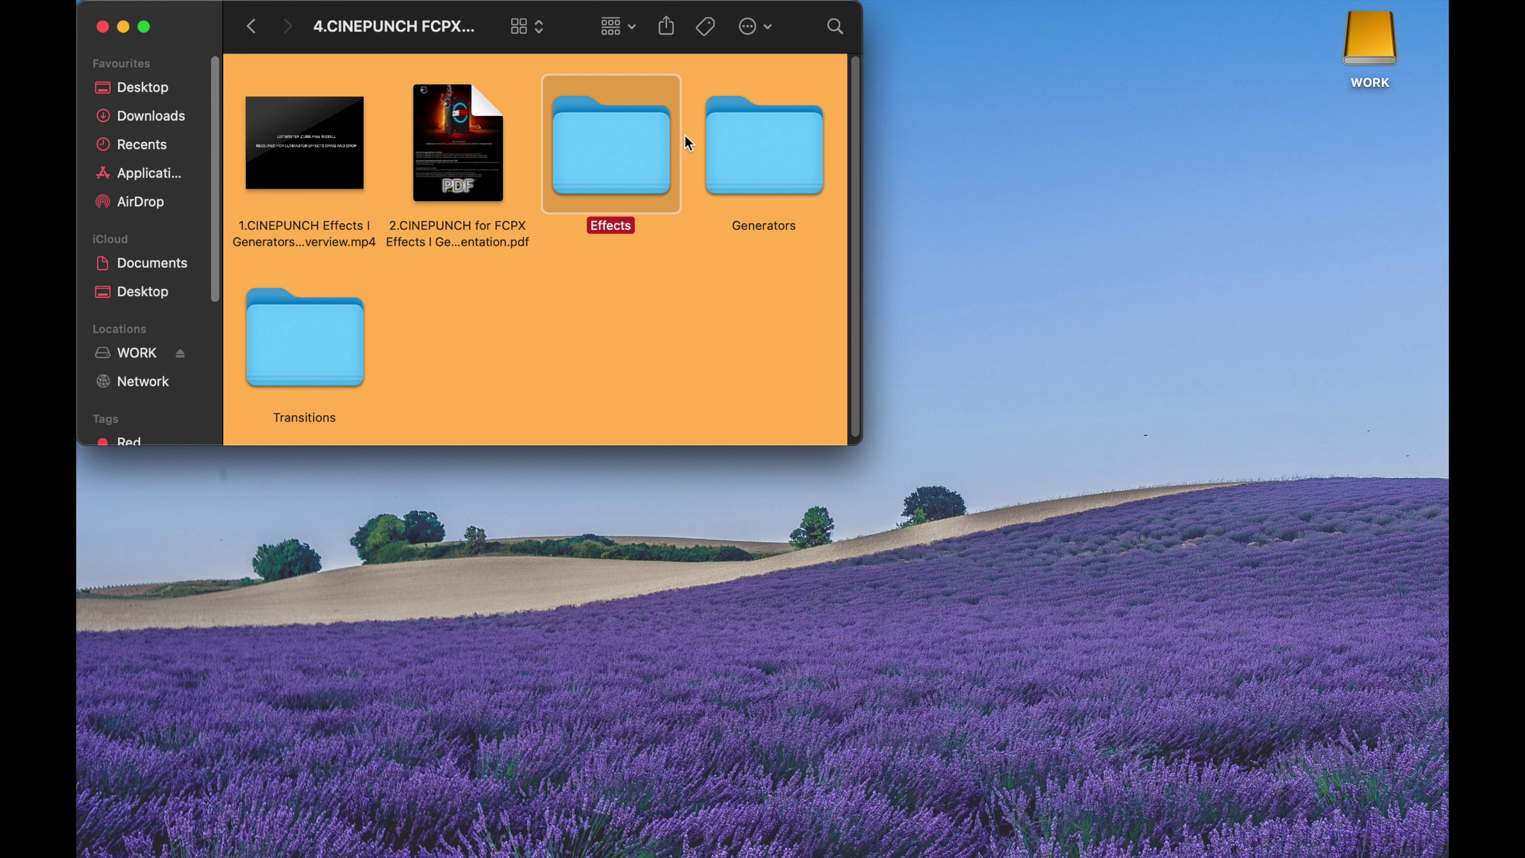
click(774, 138)
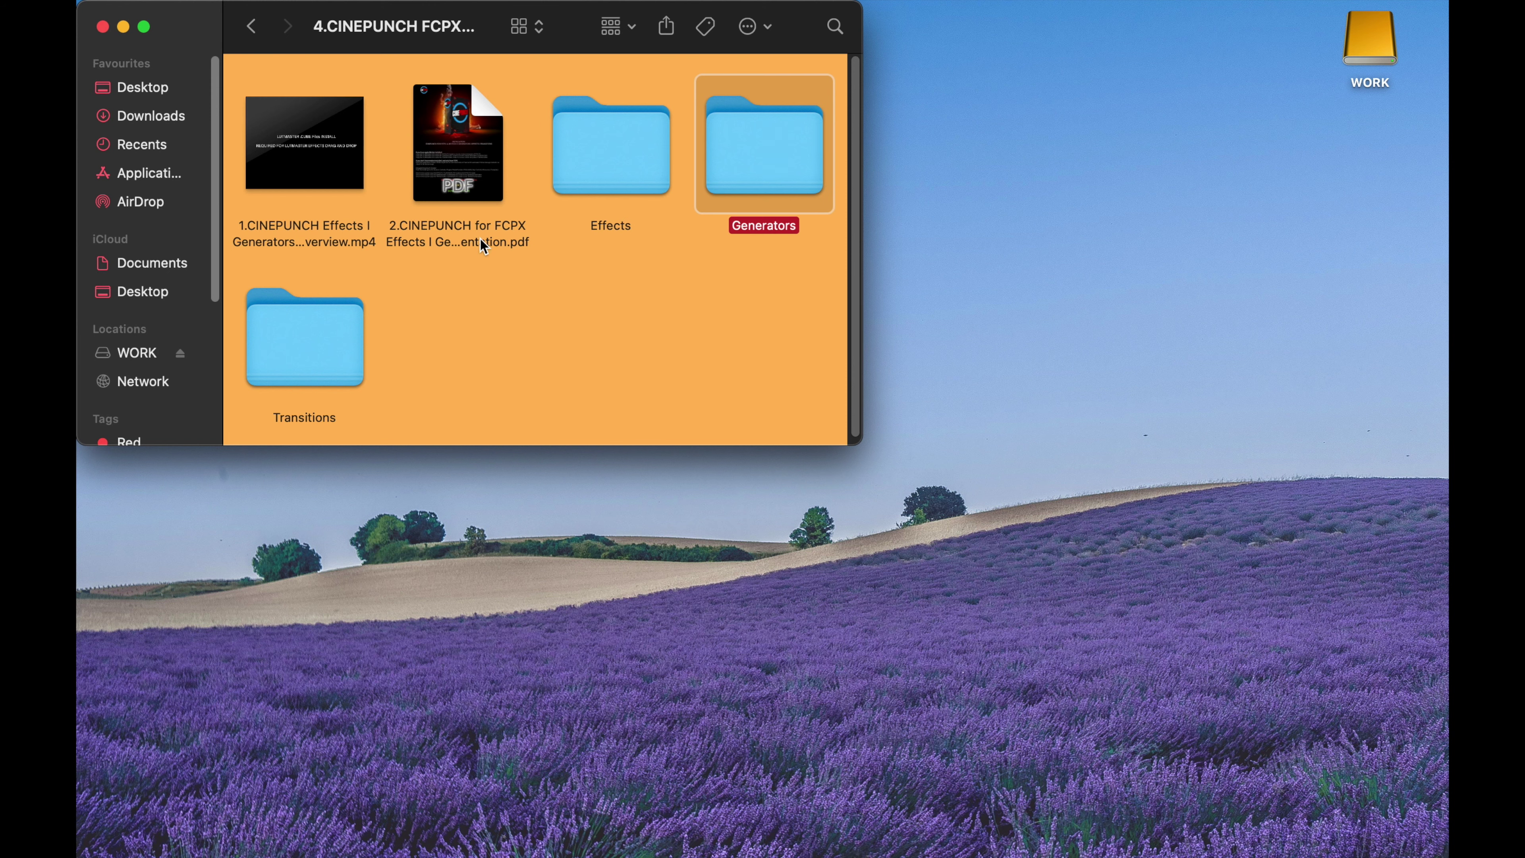
click(296, 335)
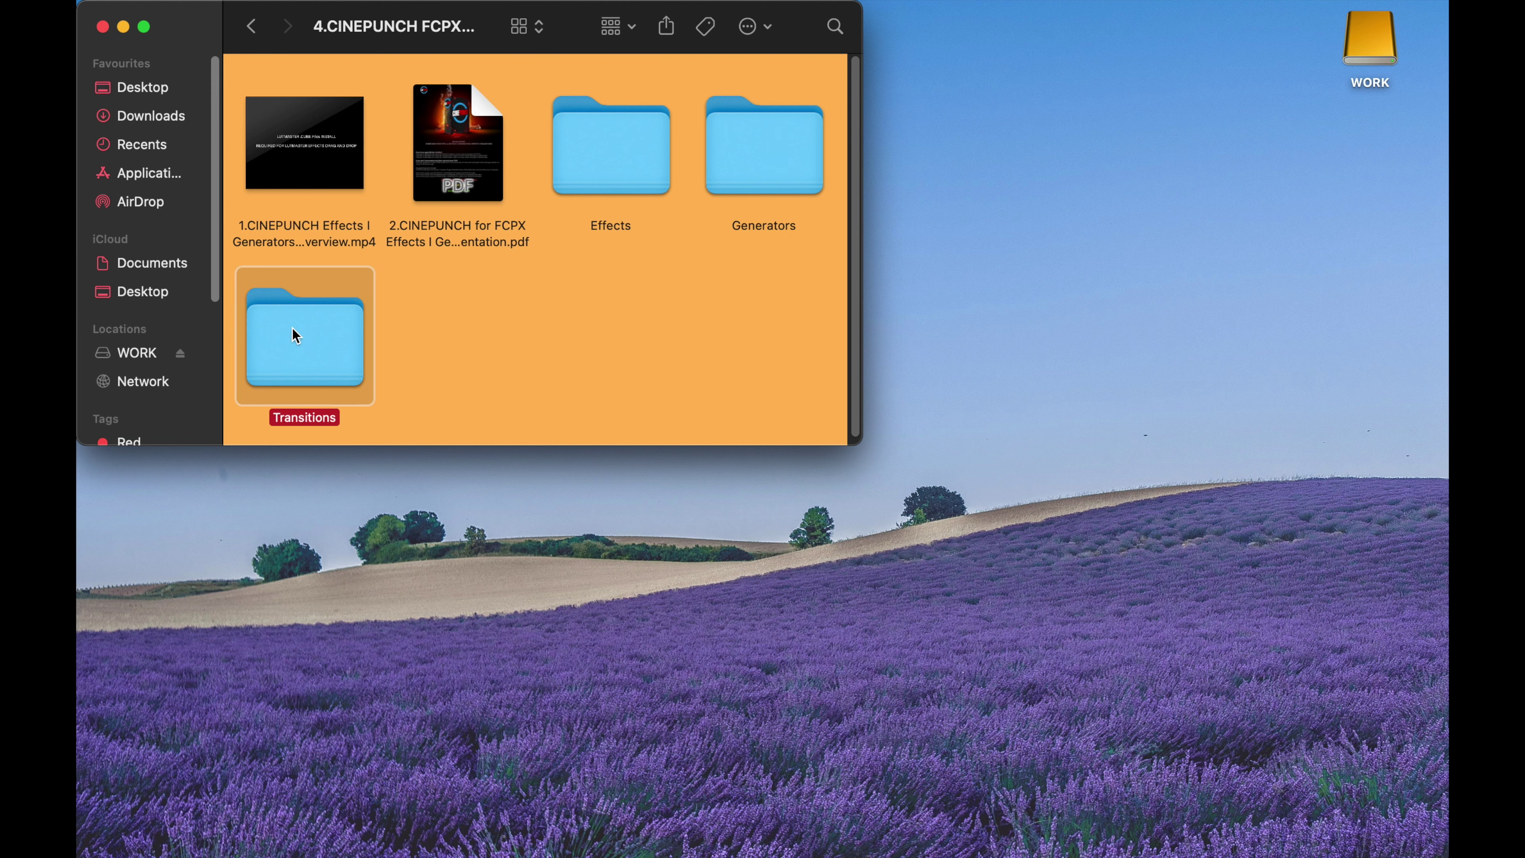
click(628, 165)
double_click(654, 125)
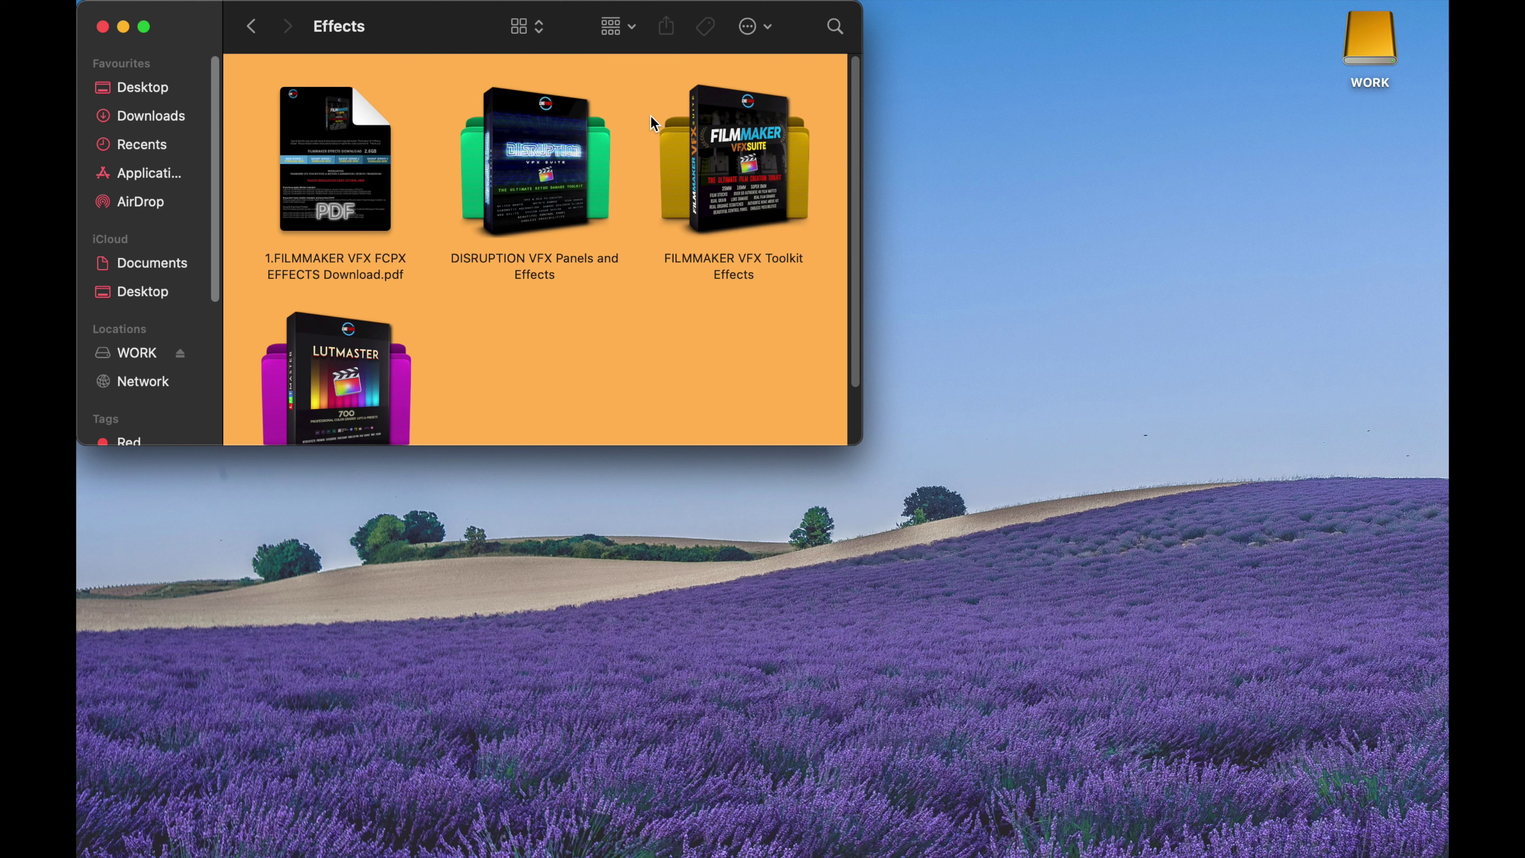
scroll(594, 197, down, 3)
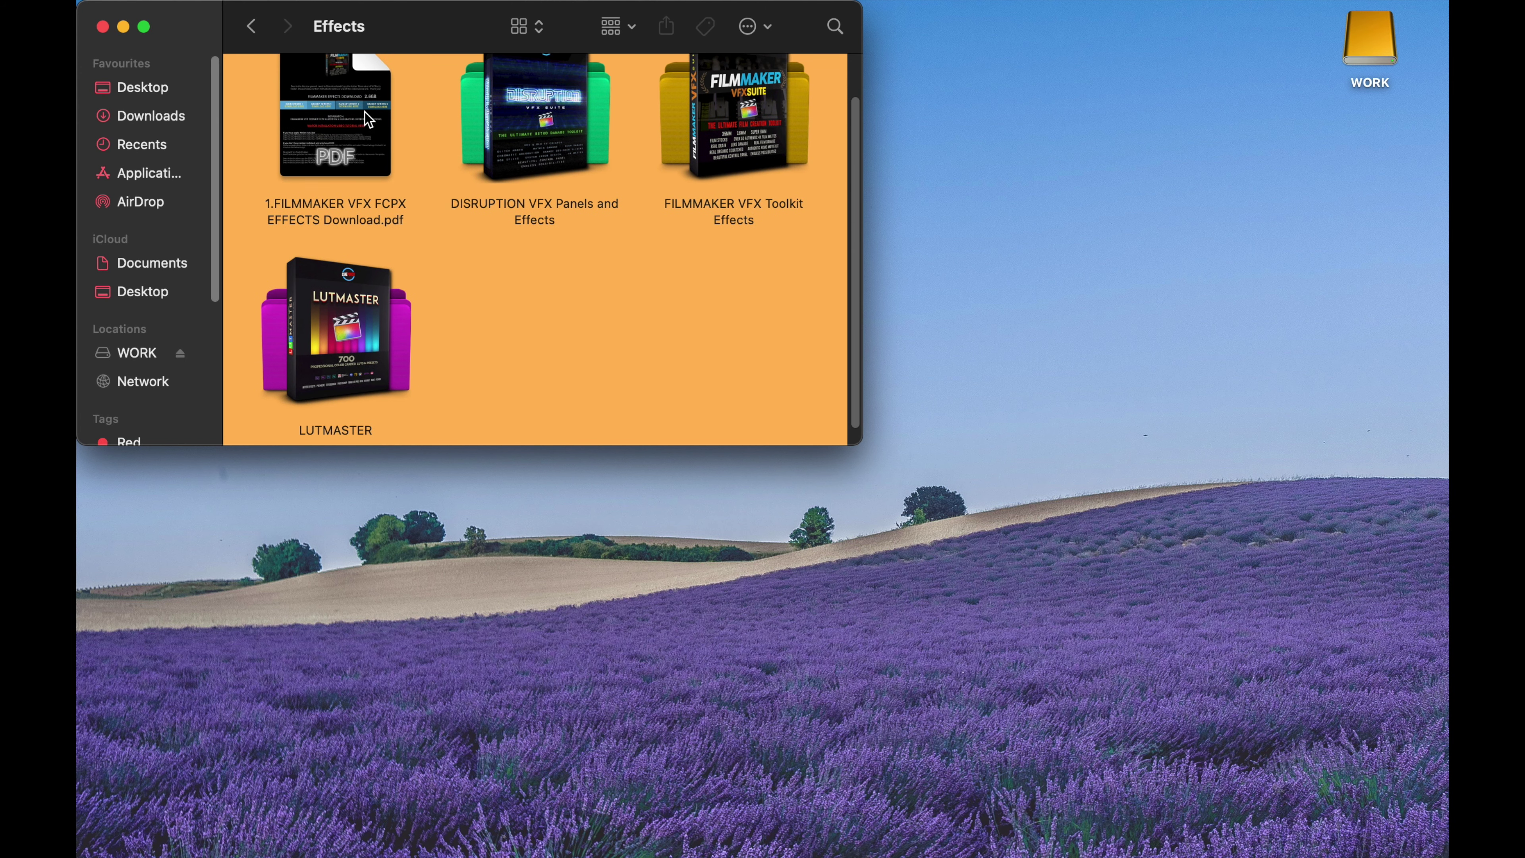
scroll(360, 135, up, 1)
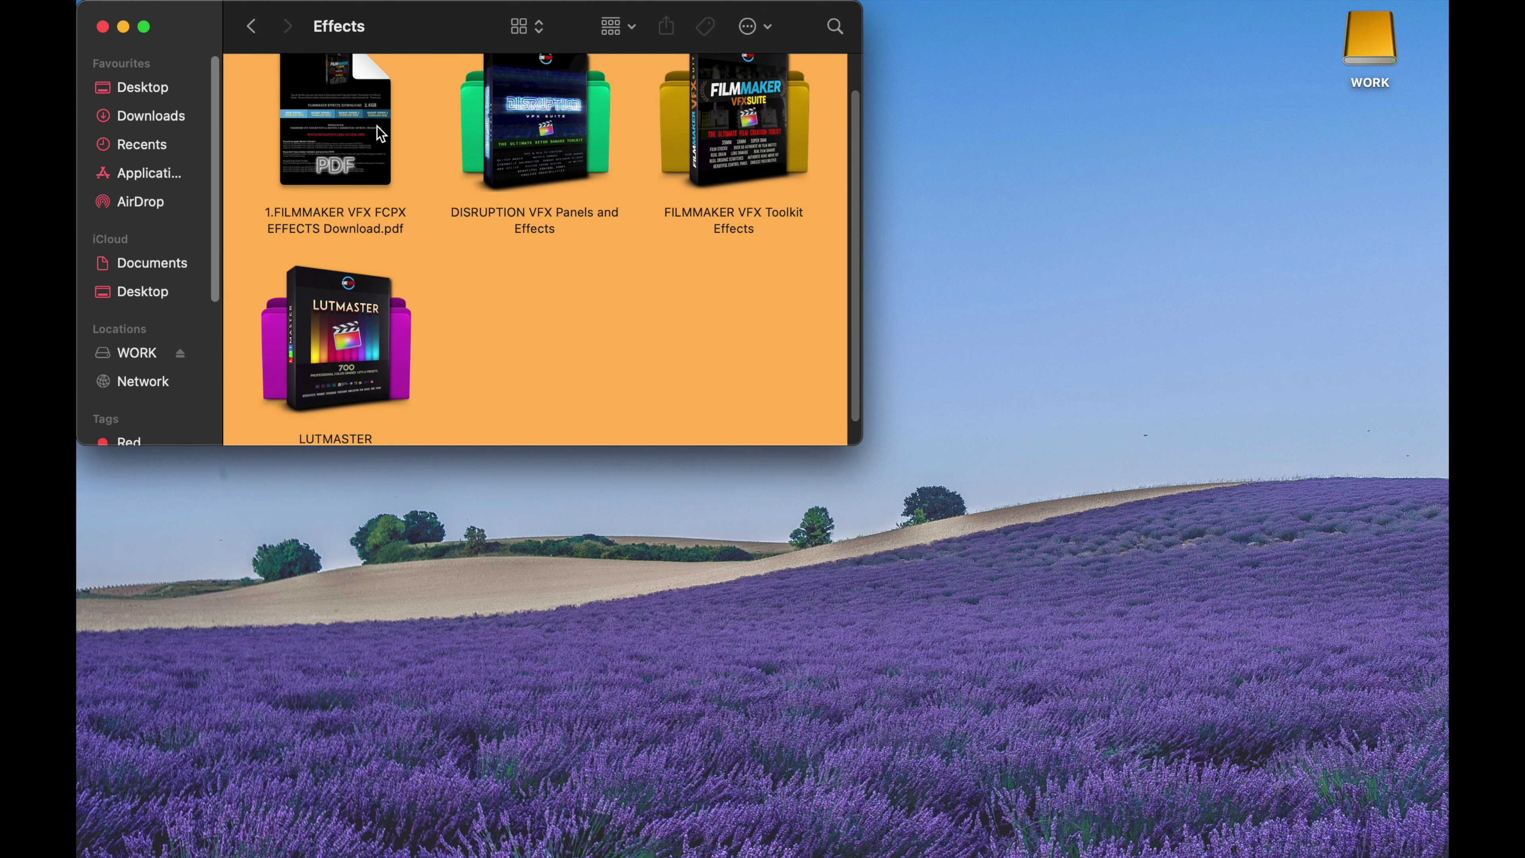
key(super+bracketleft)
- Go to the Effects folder inside Motion Templates in the home Movies folder
mouse_move(447, 3)
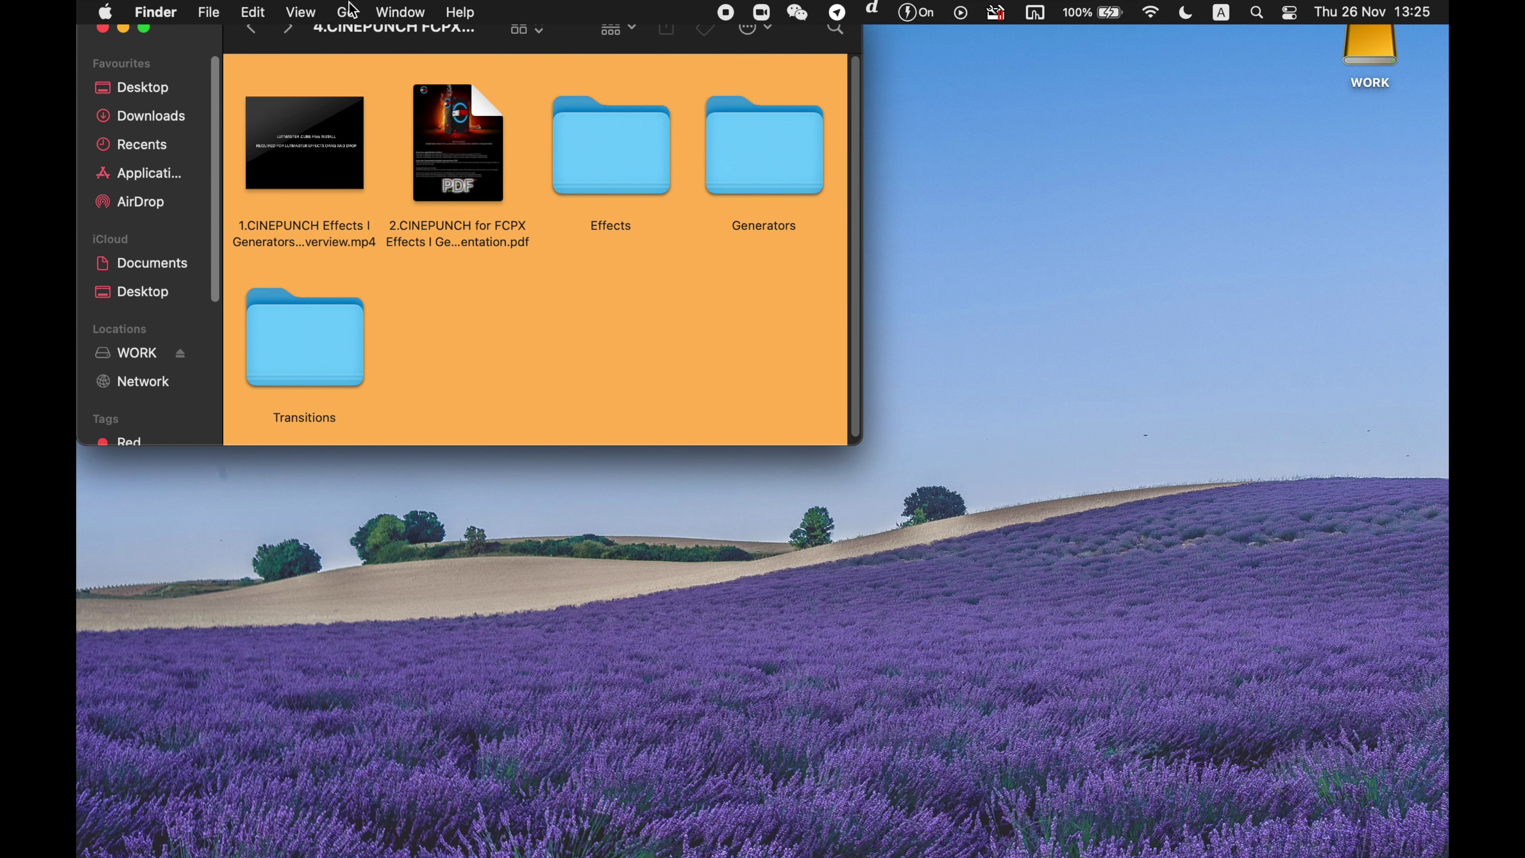
click(346, 13)
click(440, 204)
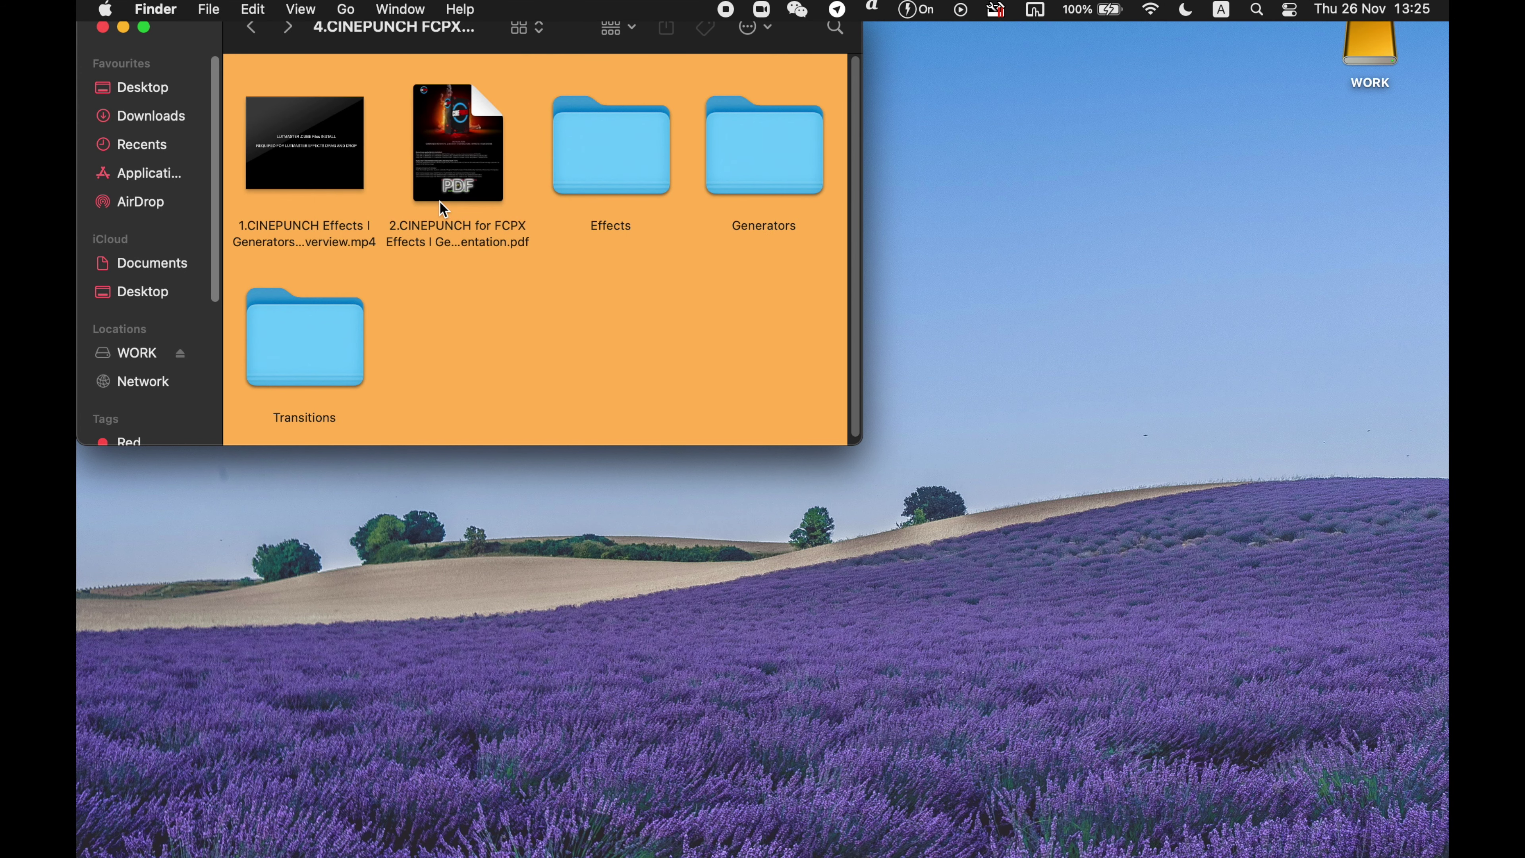
double_click(502, 117)
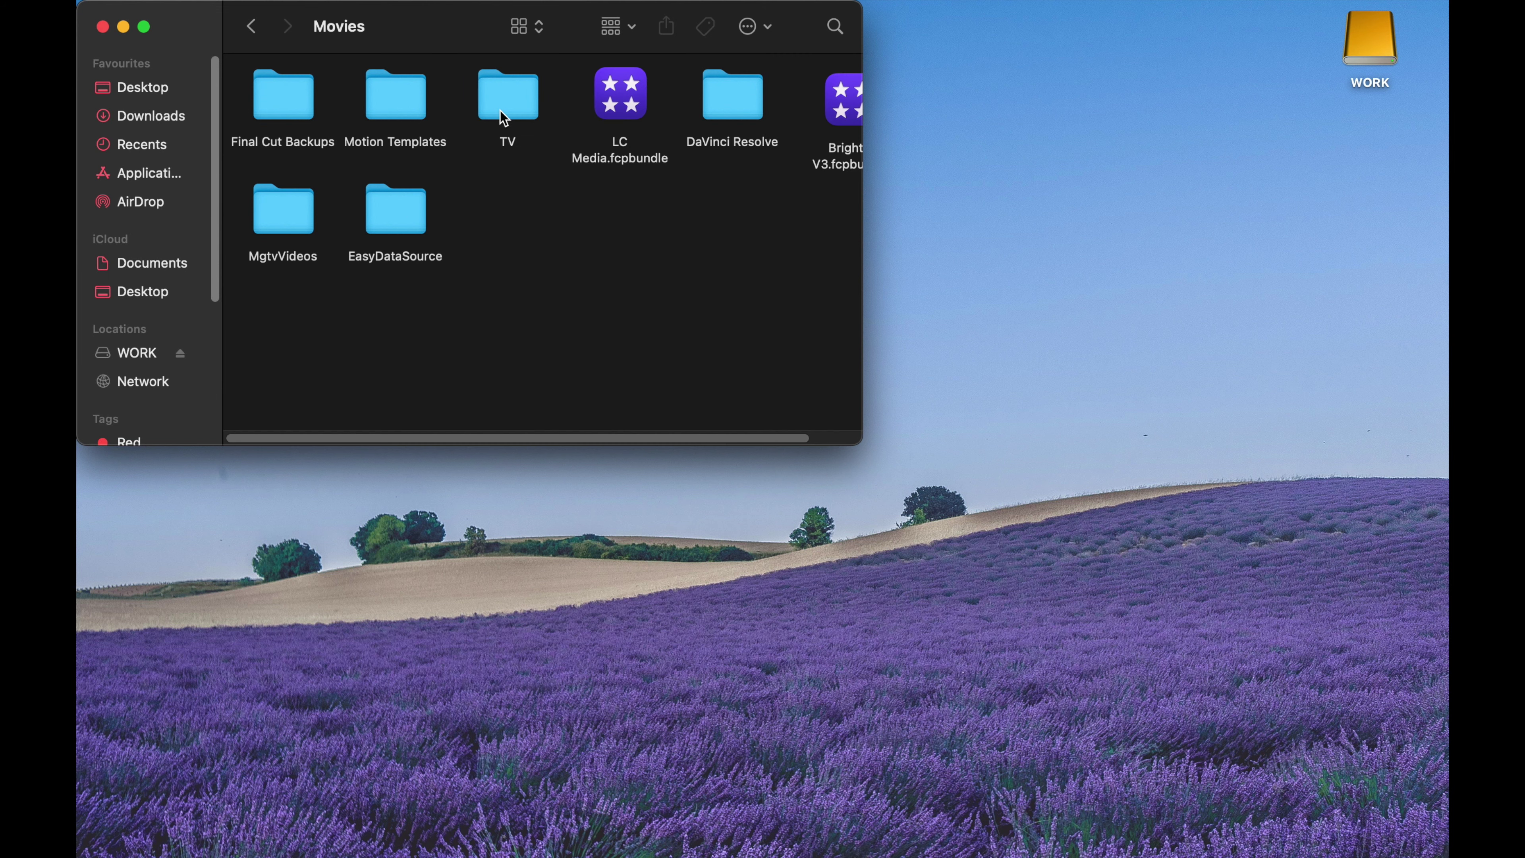
double_click(428, 109)
double_click(414, 102)
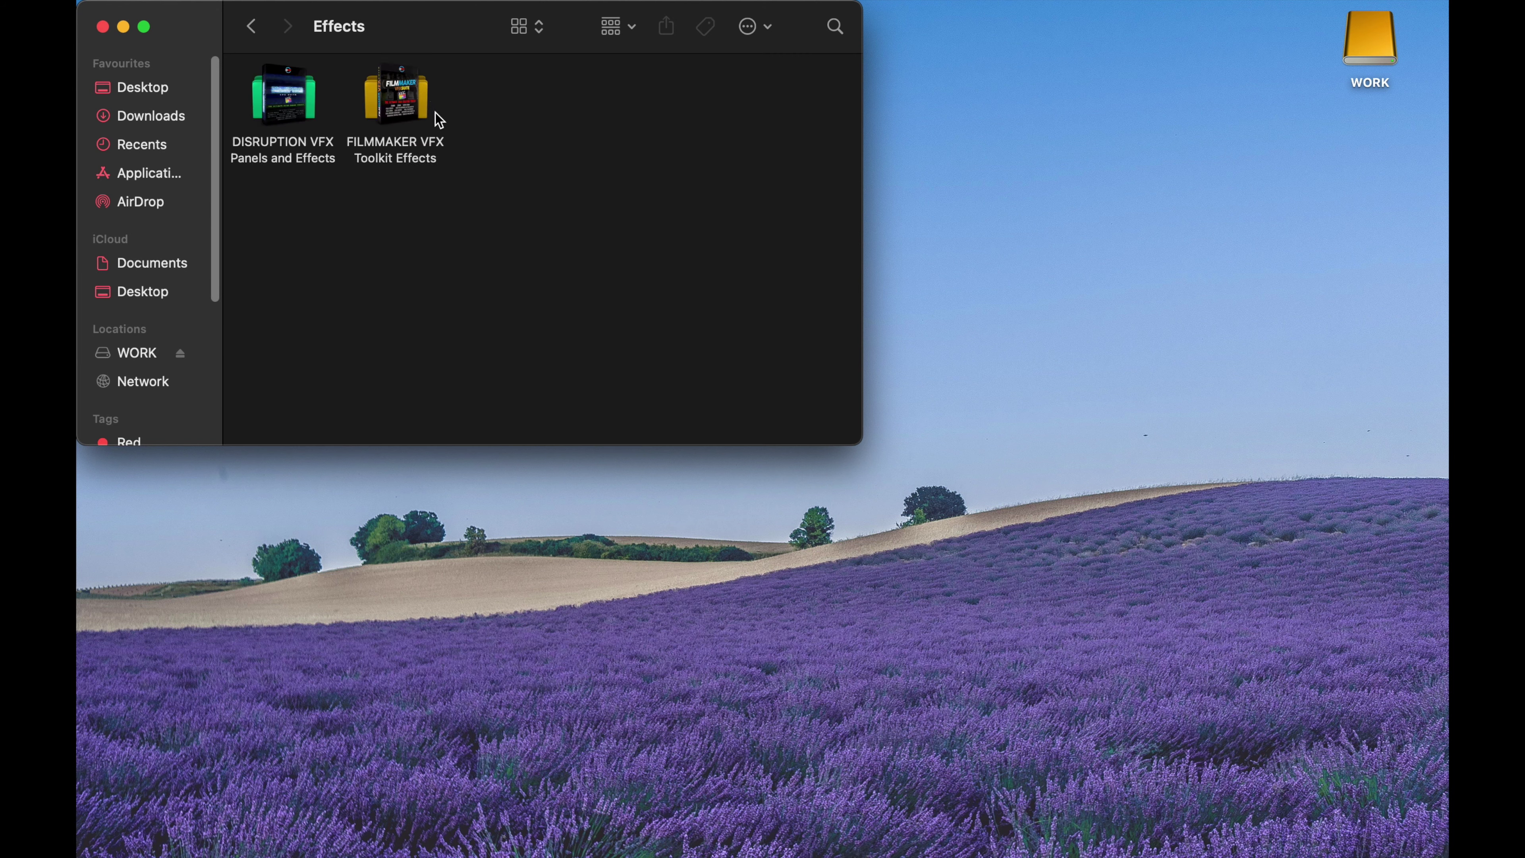
- Open the installed FILMMAKER VFX Toolkit Effects folder and locate its FILM BURNS folder
click(426, 106)
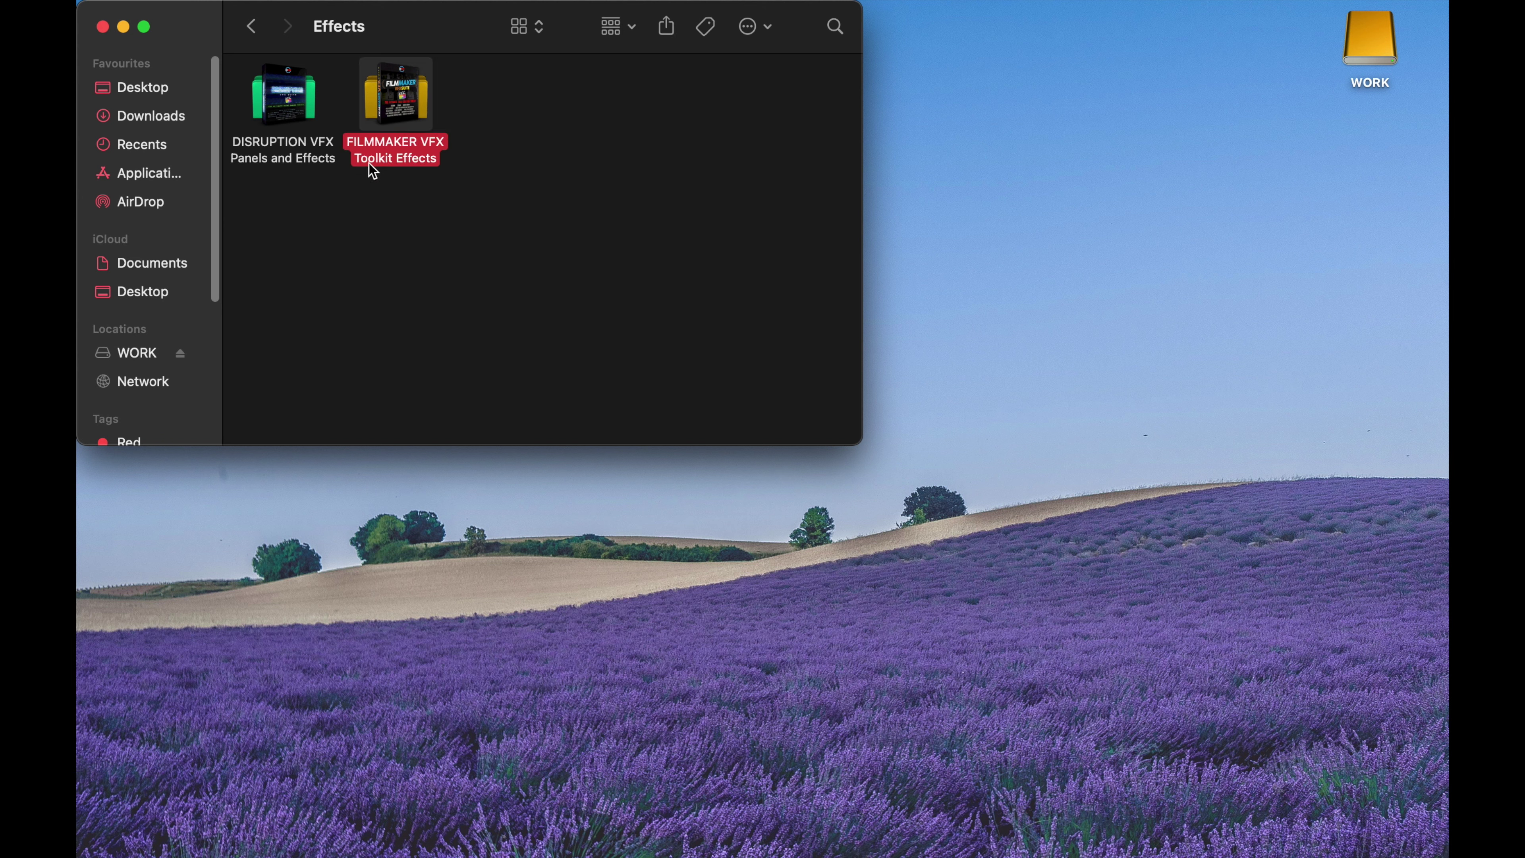
double_click(402, 123)
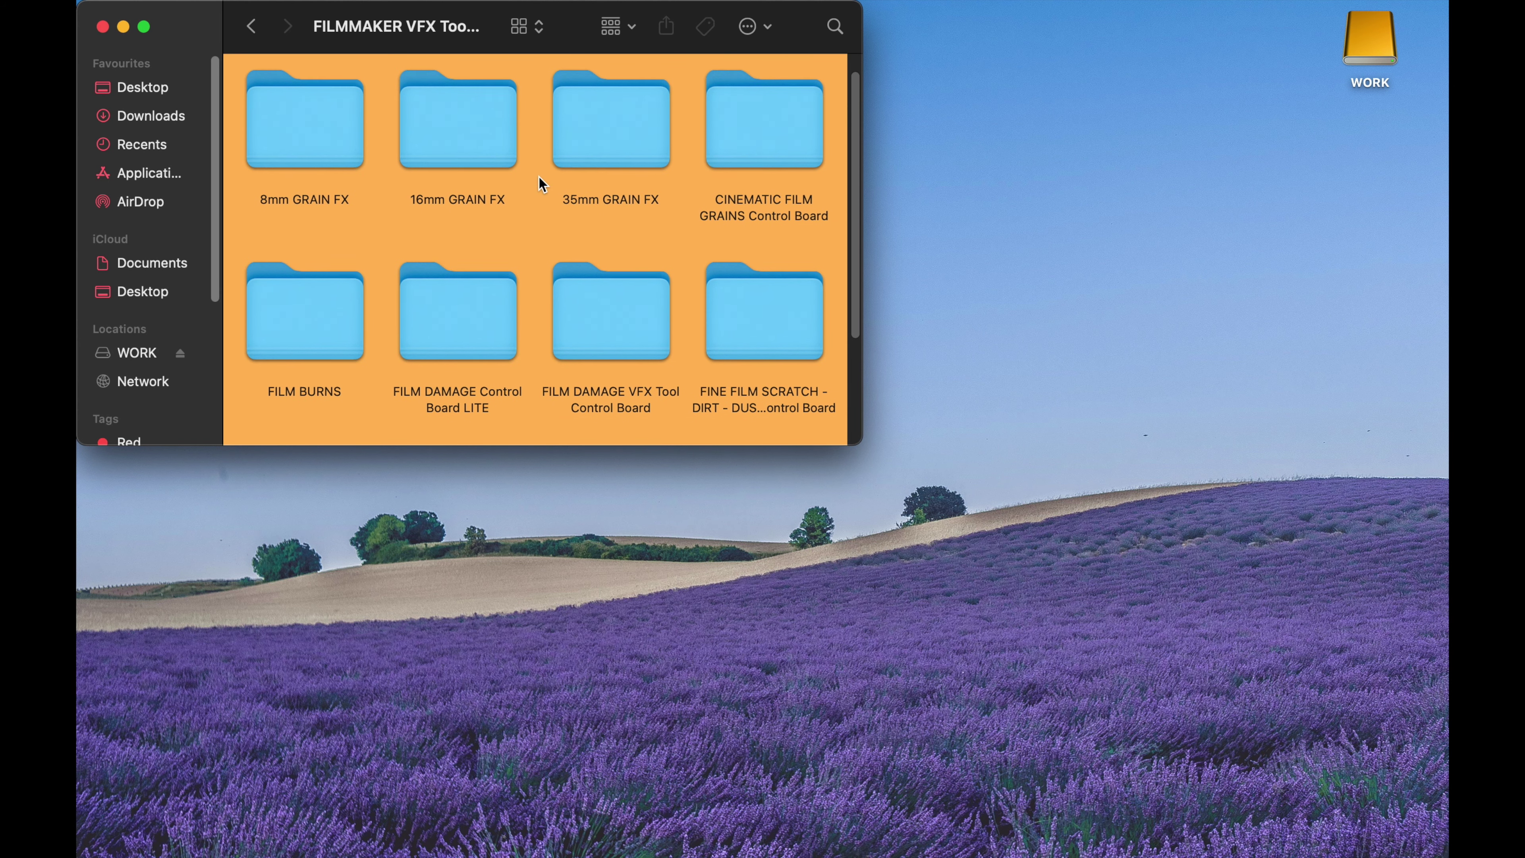
scroll(538, 177, down, 5)
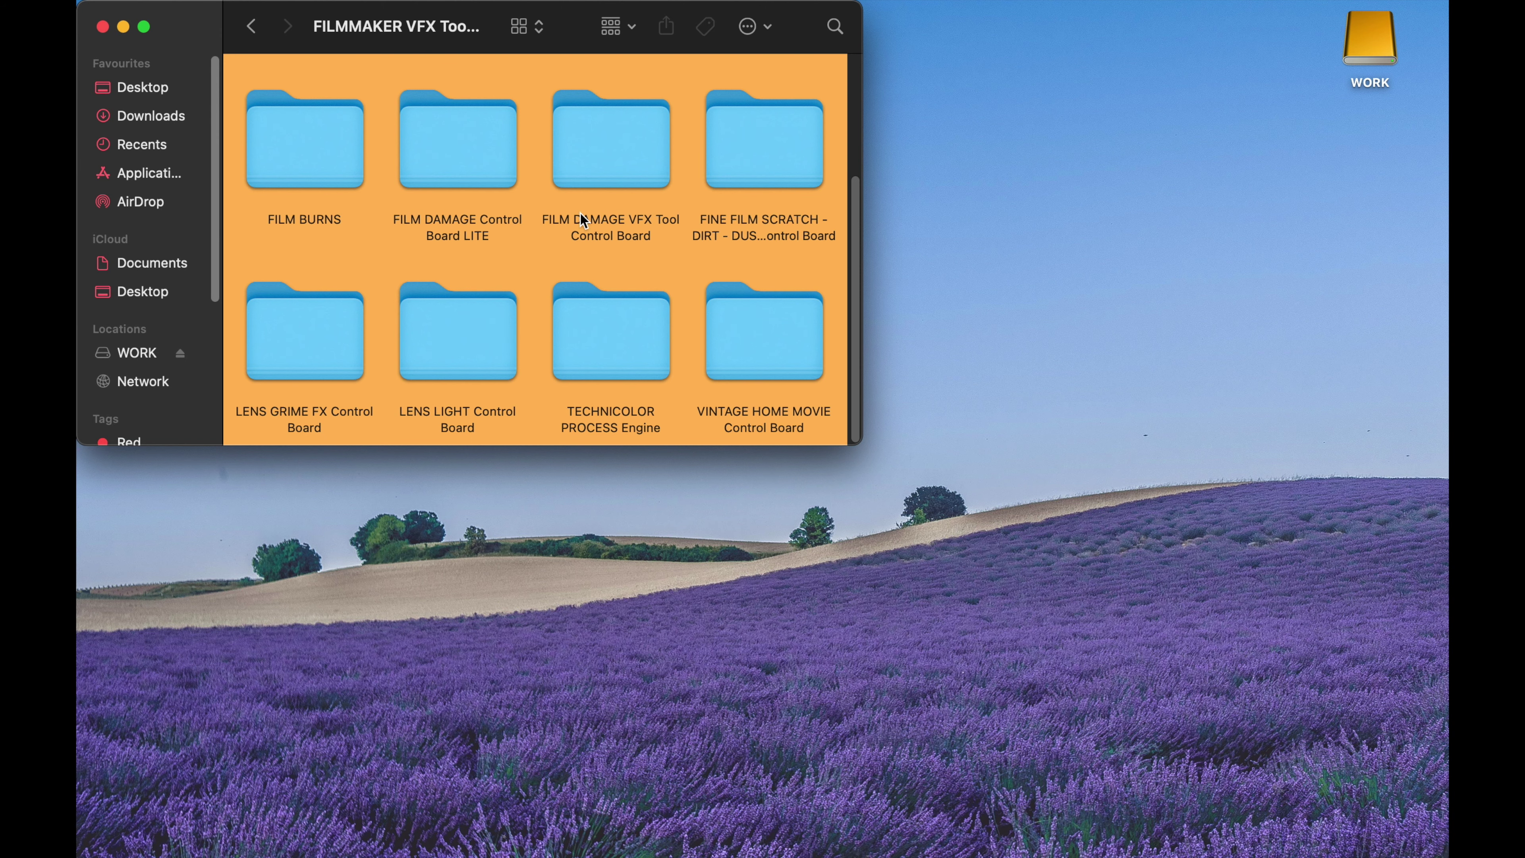
click(303, 173)
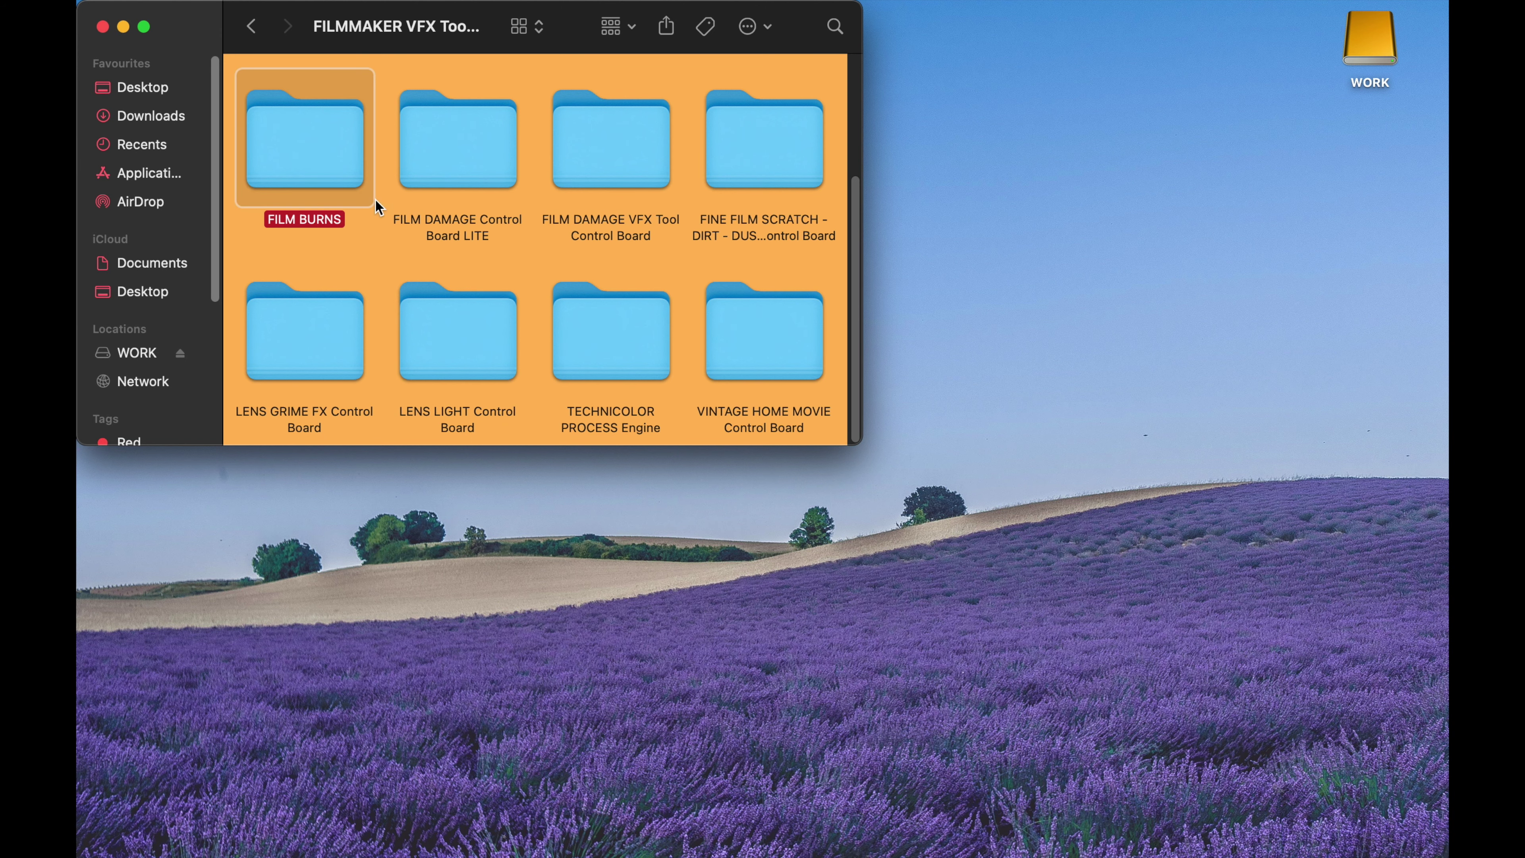
scroll(378, 208, up, 5)
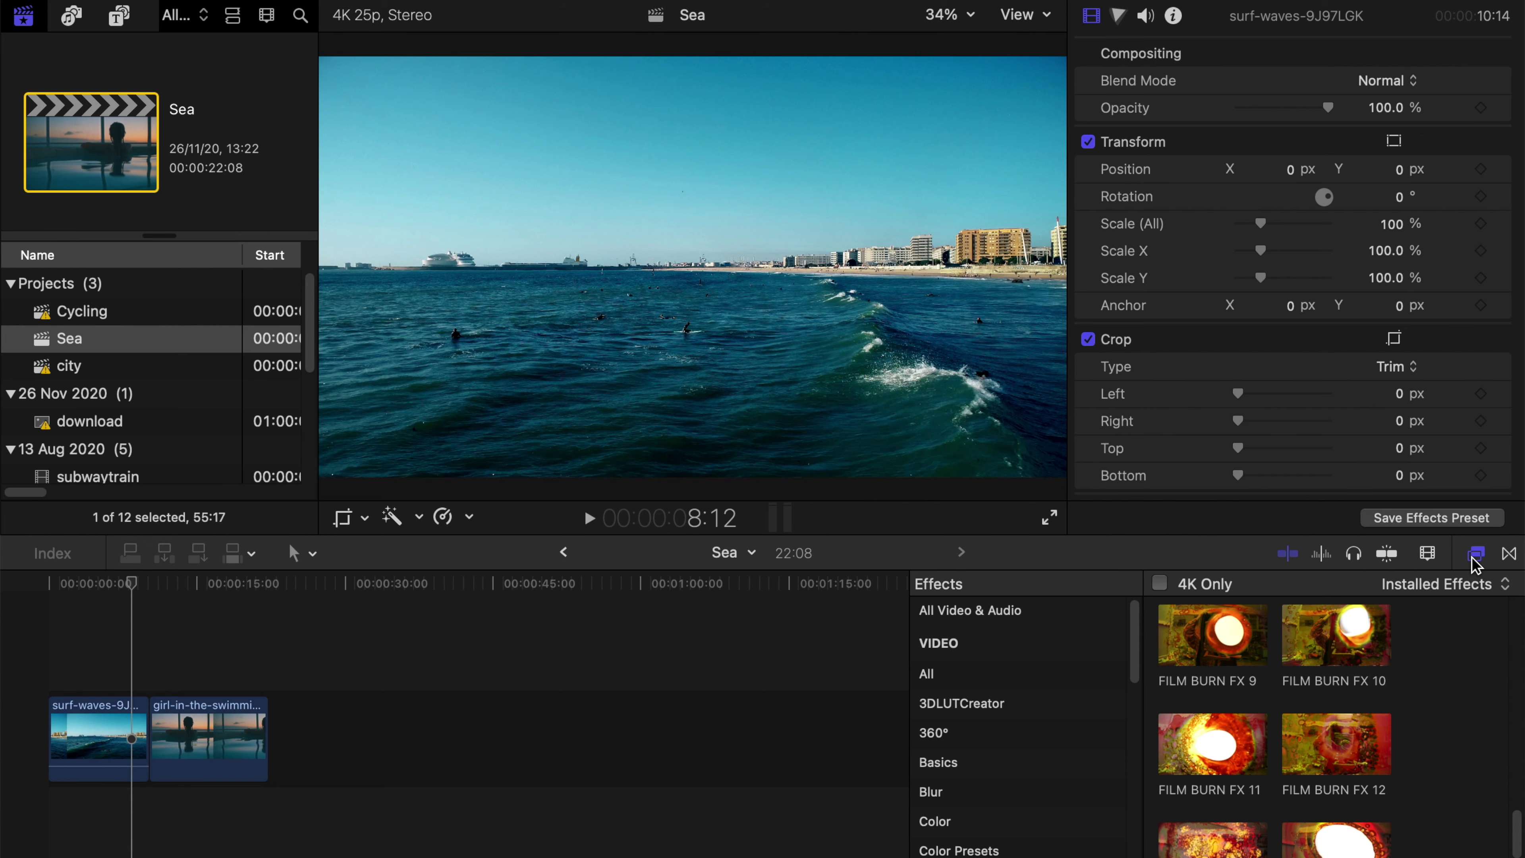
- Switch to Final Cut Pro and look through the installed FILMMAKER VFX Toolkit effects down to the Film Burns group
scroll(1468, 682, up, 10)
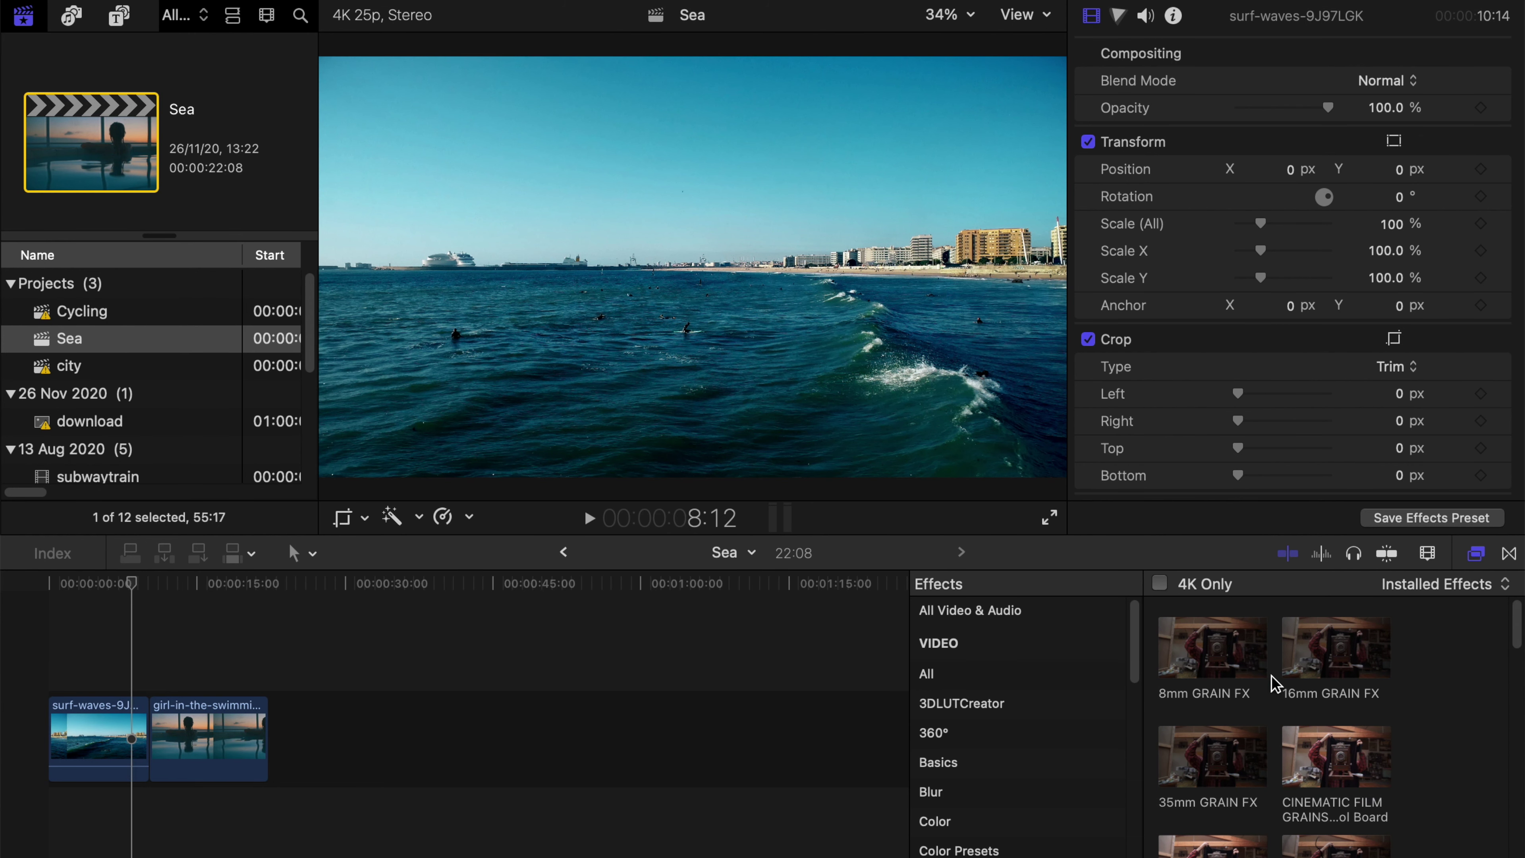
scroll(1002, 719, down, 4)
click(940, 715)
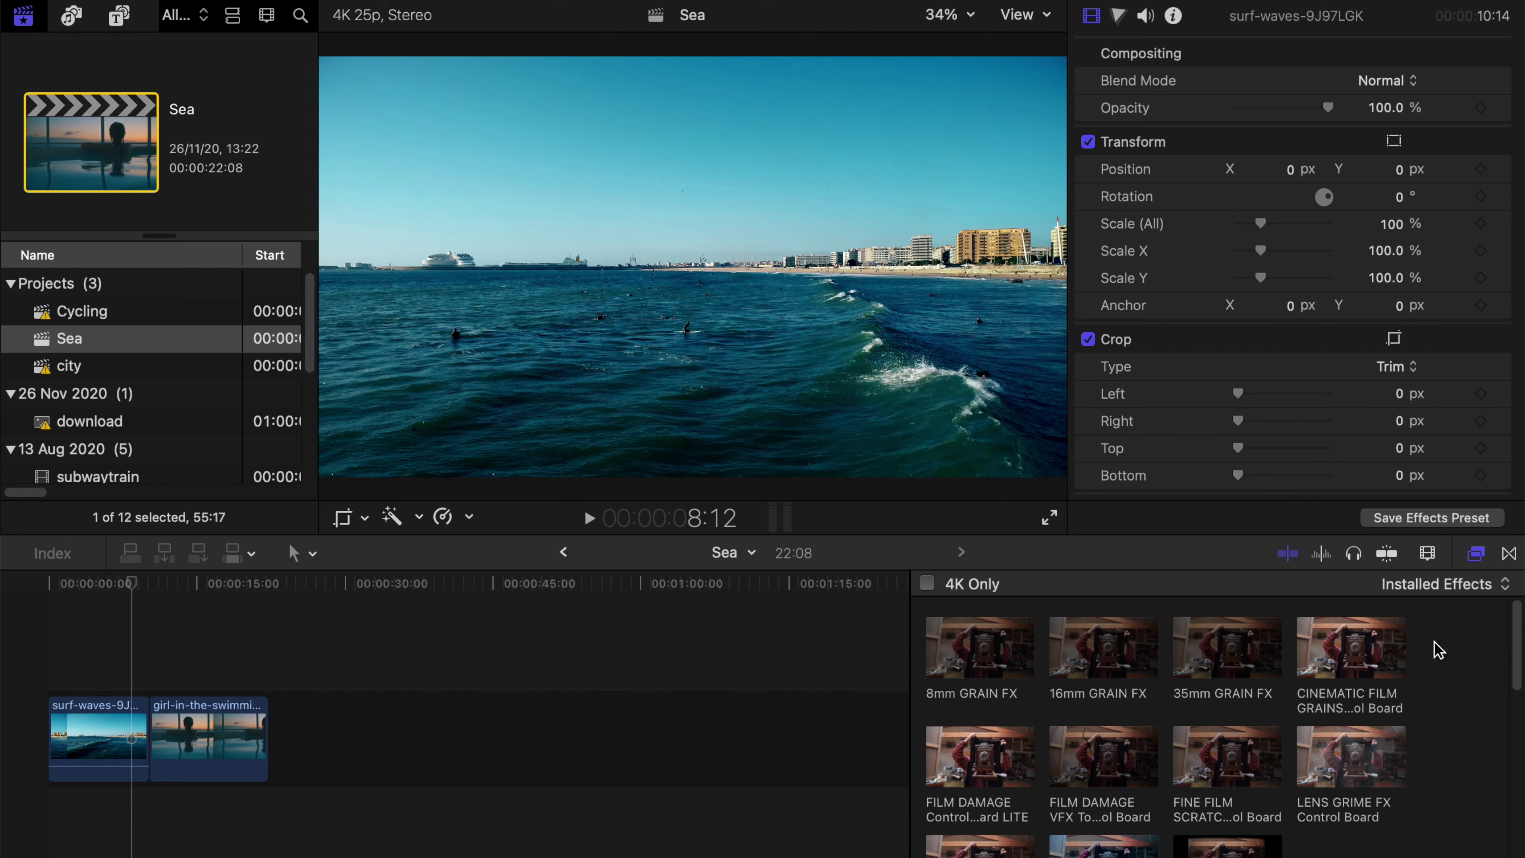
scroll(1438, 651, down, 3)
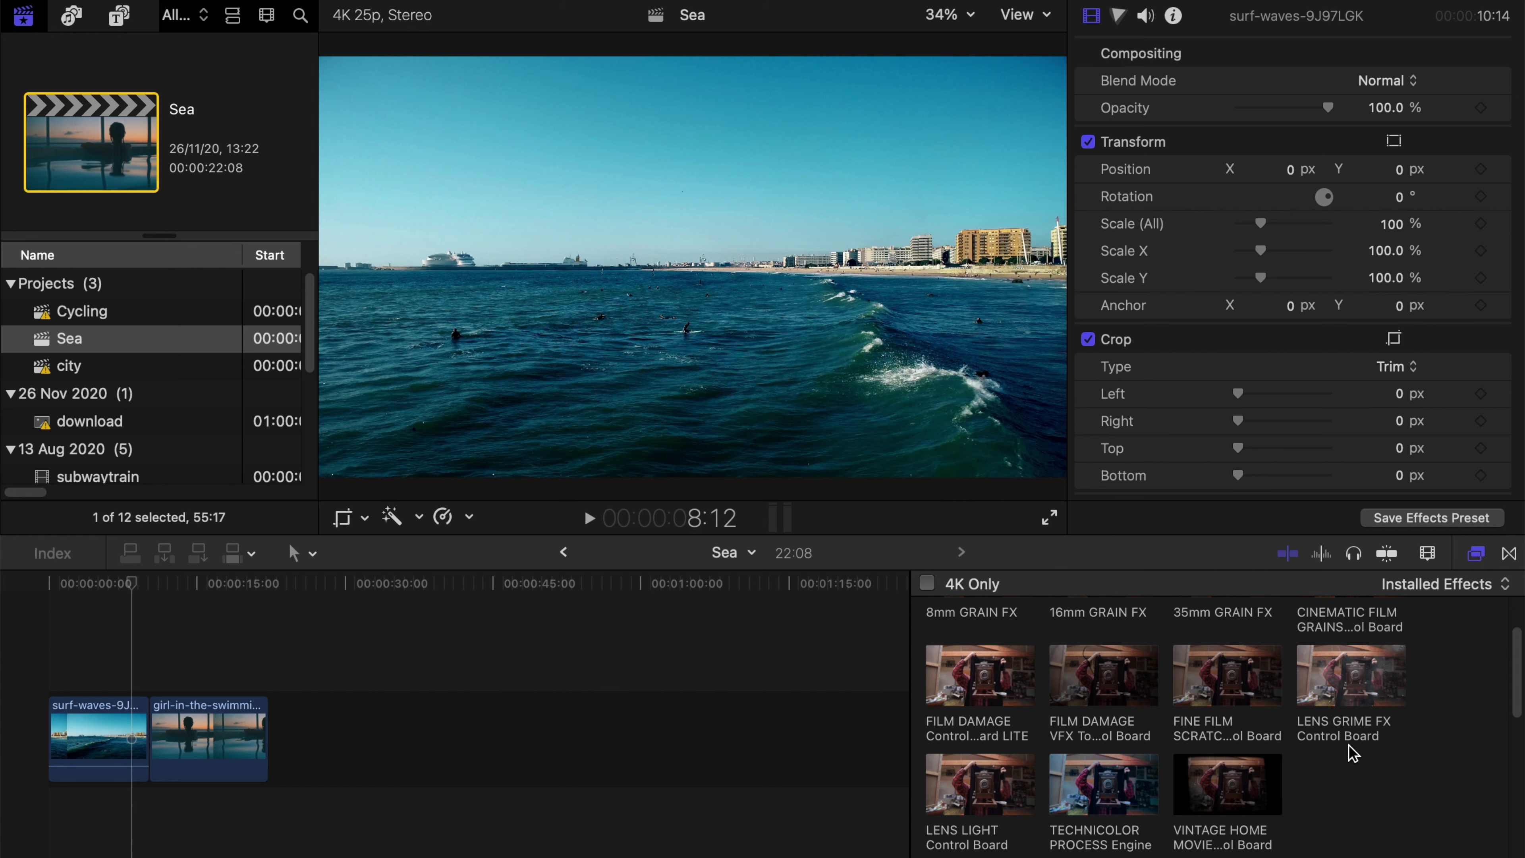
scroll(1431, 704, down, 5)
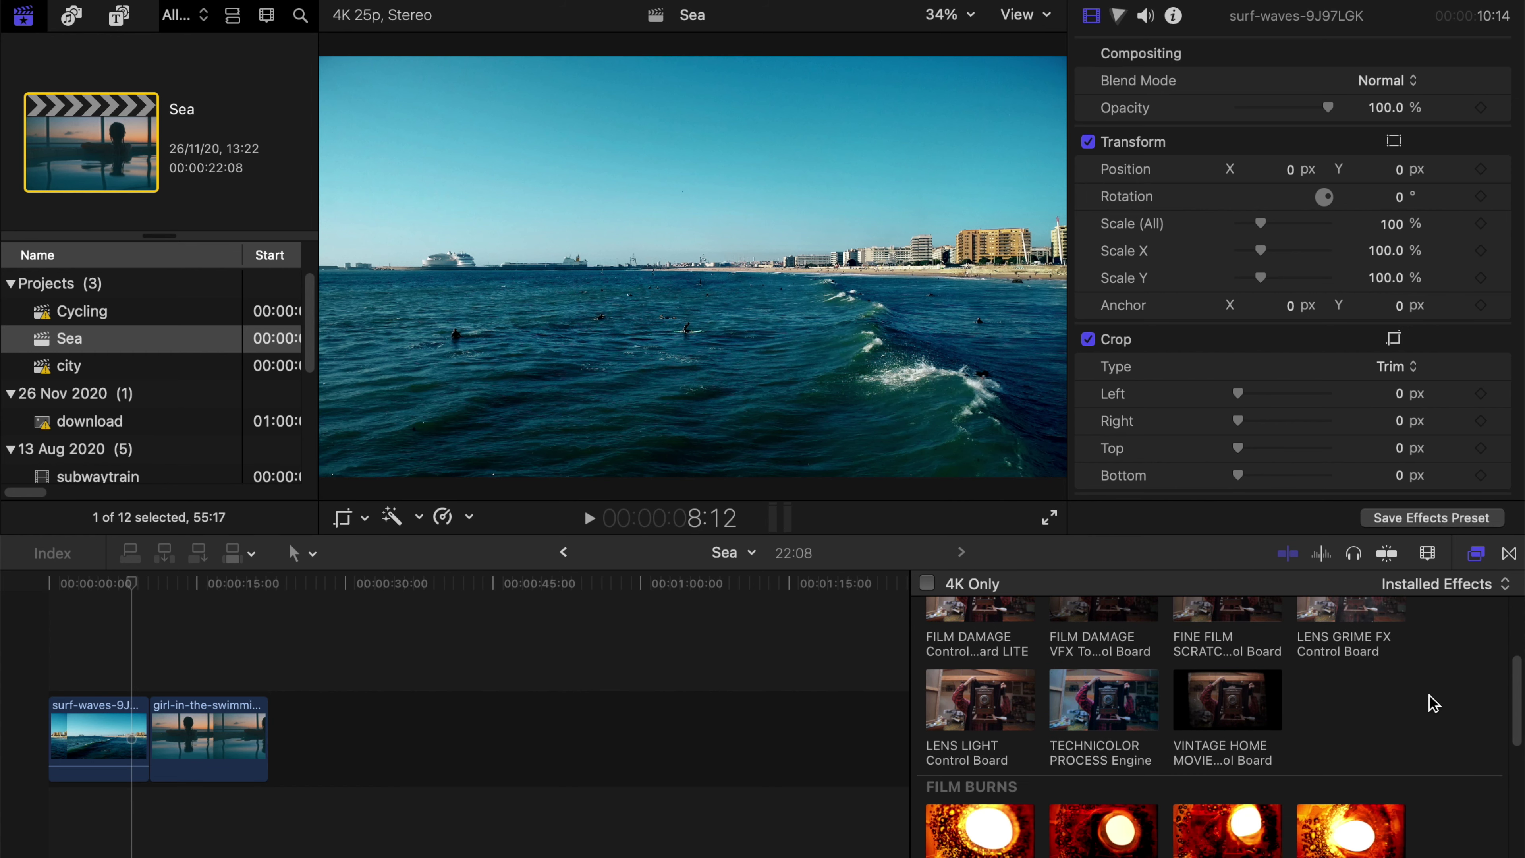
scroll(1434, 703, down, 8)
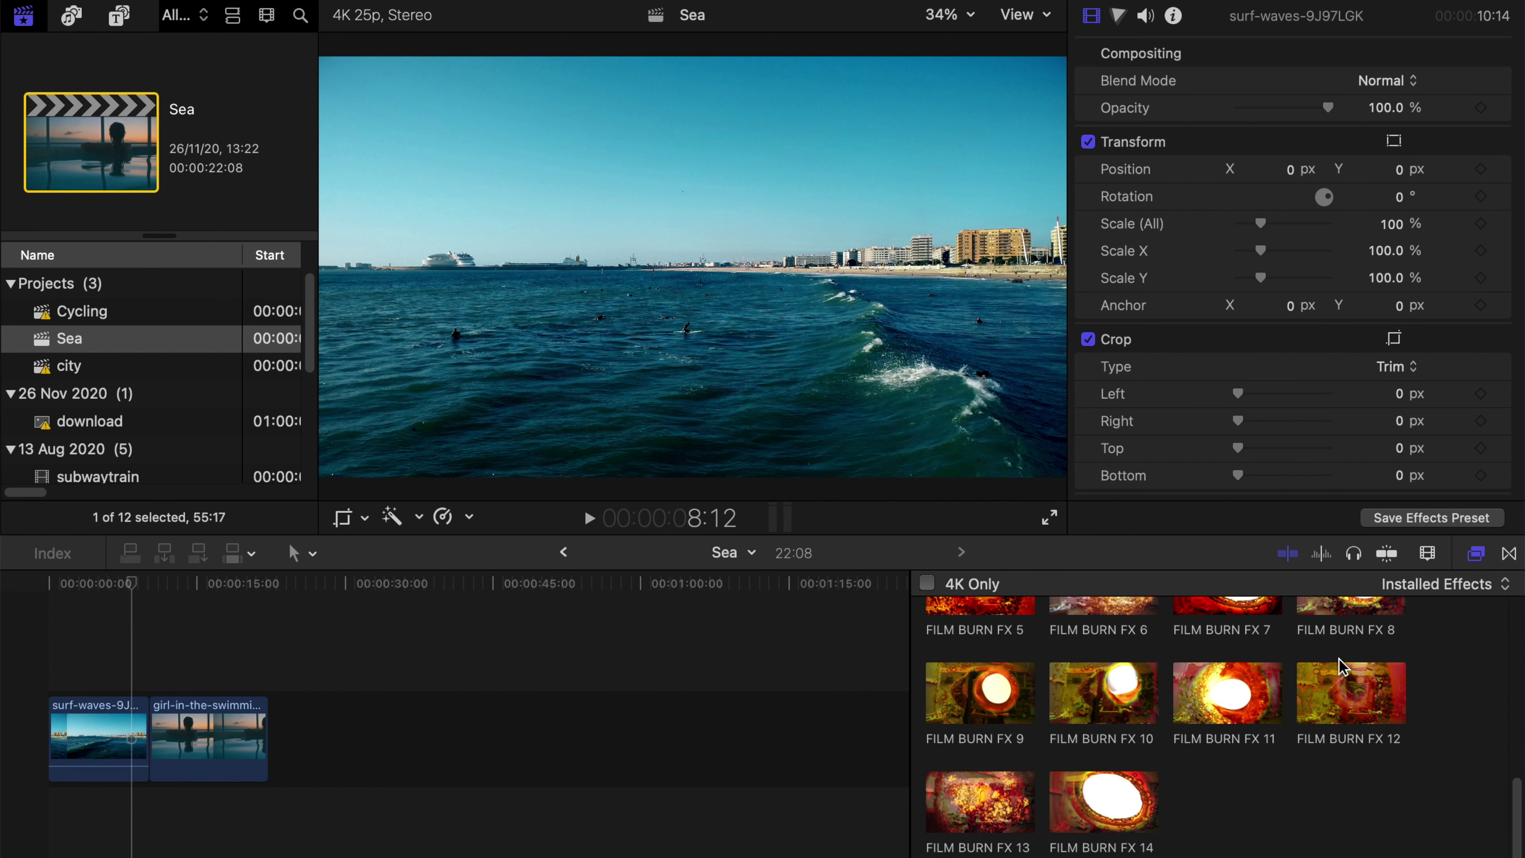
scroll(1465, 682, up, 1)
scroll(1473, 679, up, 1)
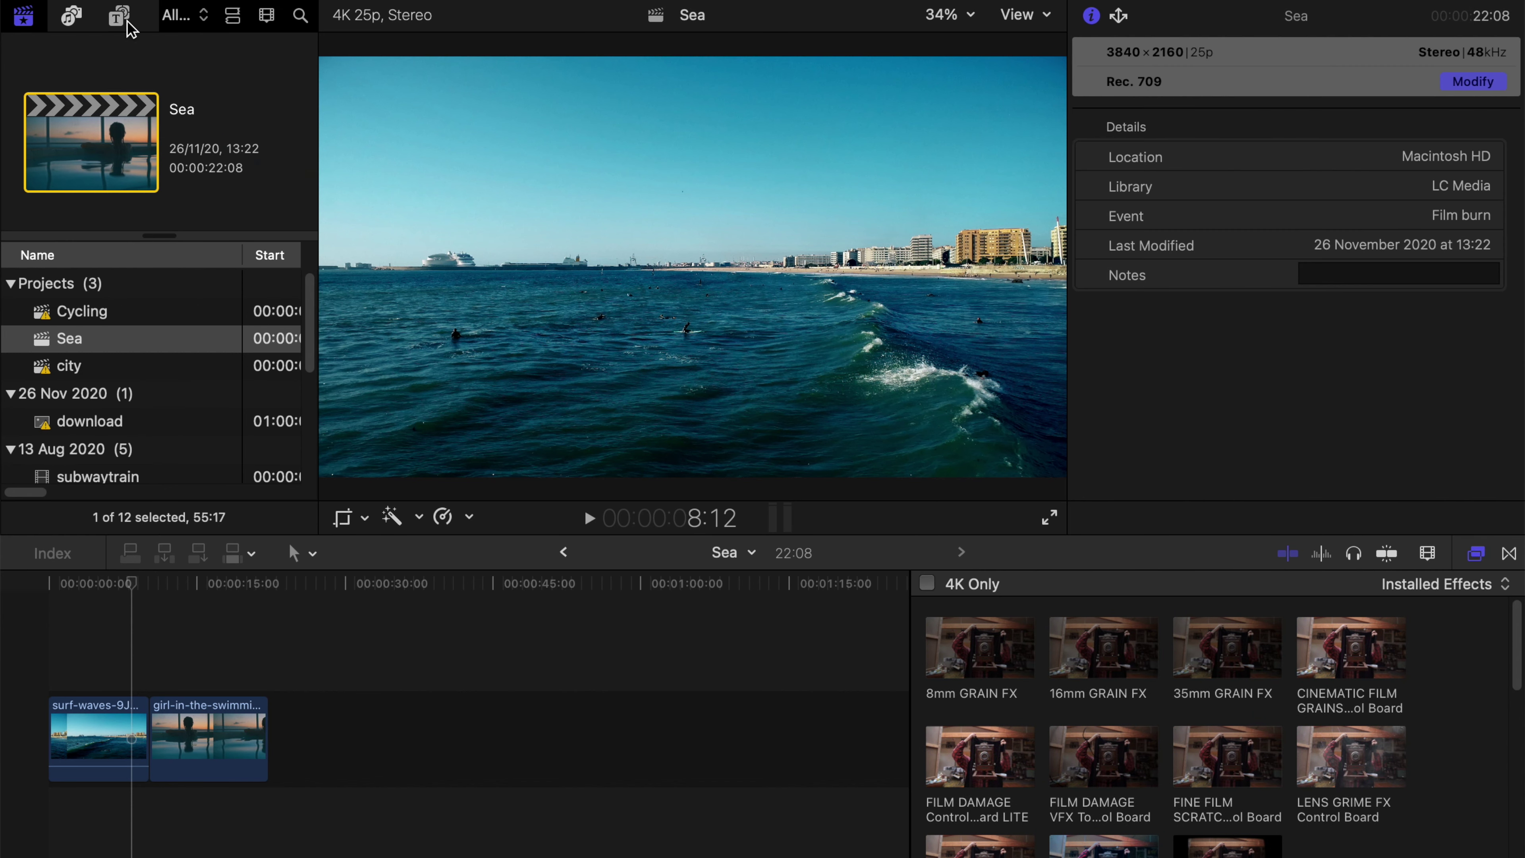
- Add the Custom solid generator above the surf-waves and girl-in-the-swimming-pool clips, spanning the cut between them
click(119, 15)
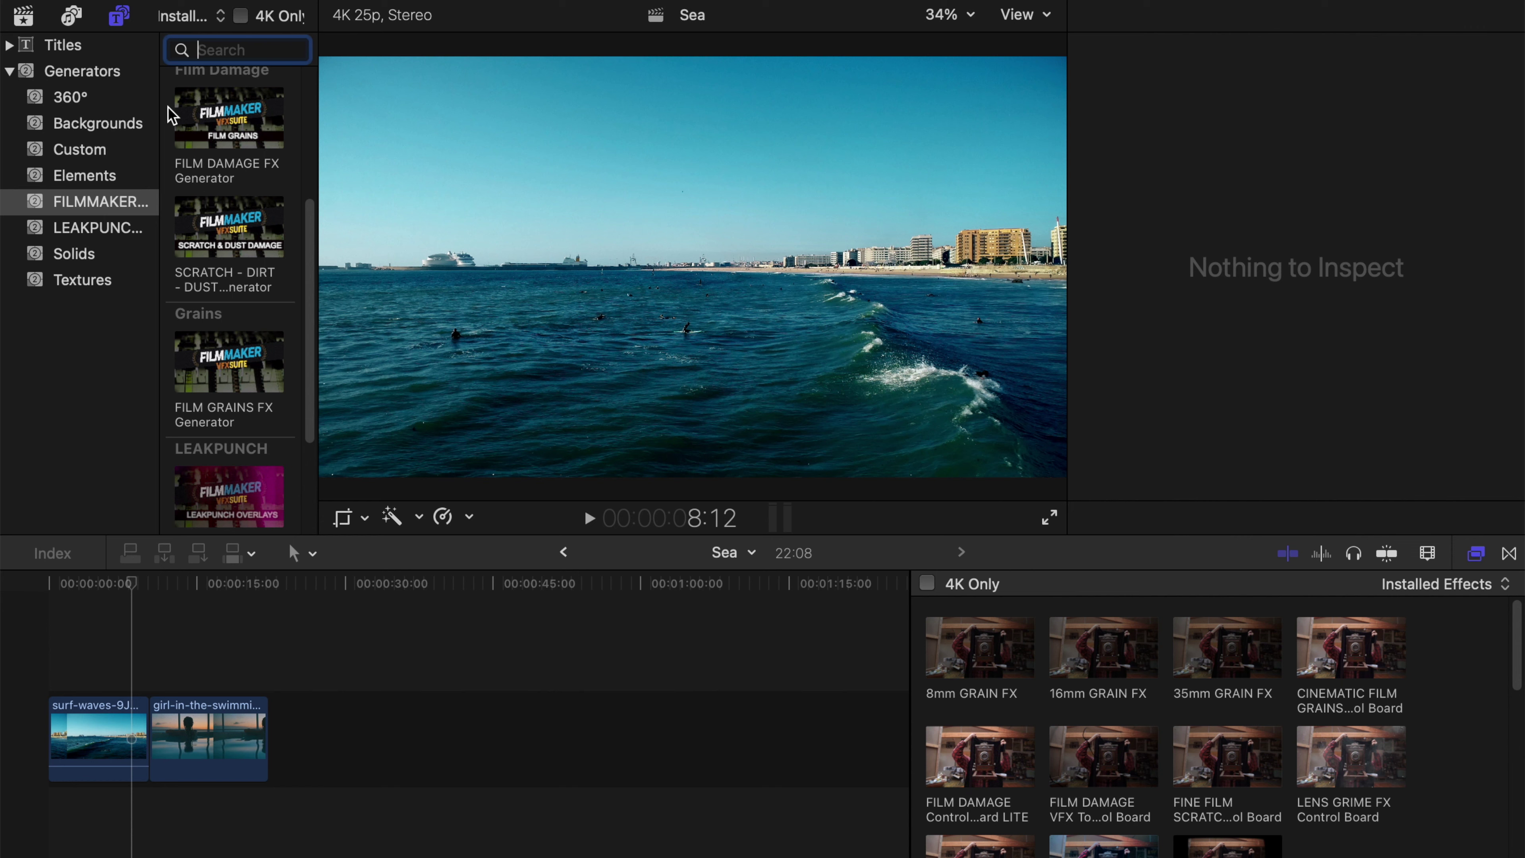
click(50, 234)
click(63, 203)
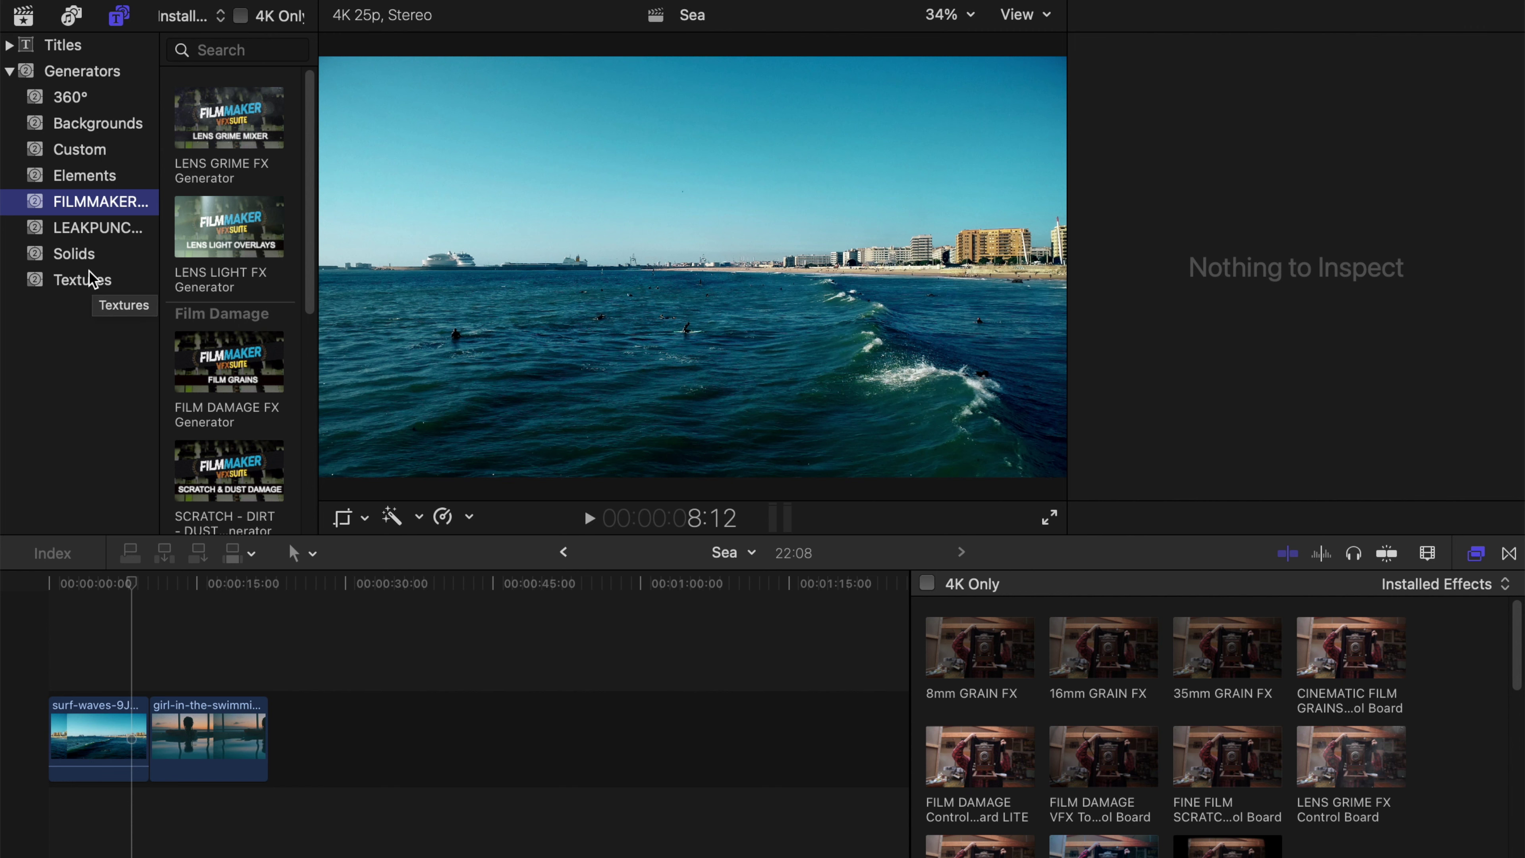
click(85, 253)
drag(214, 114, 100, 665)
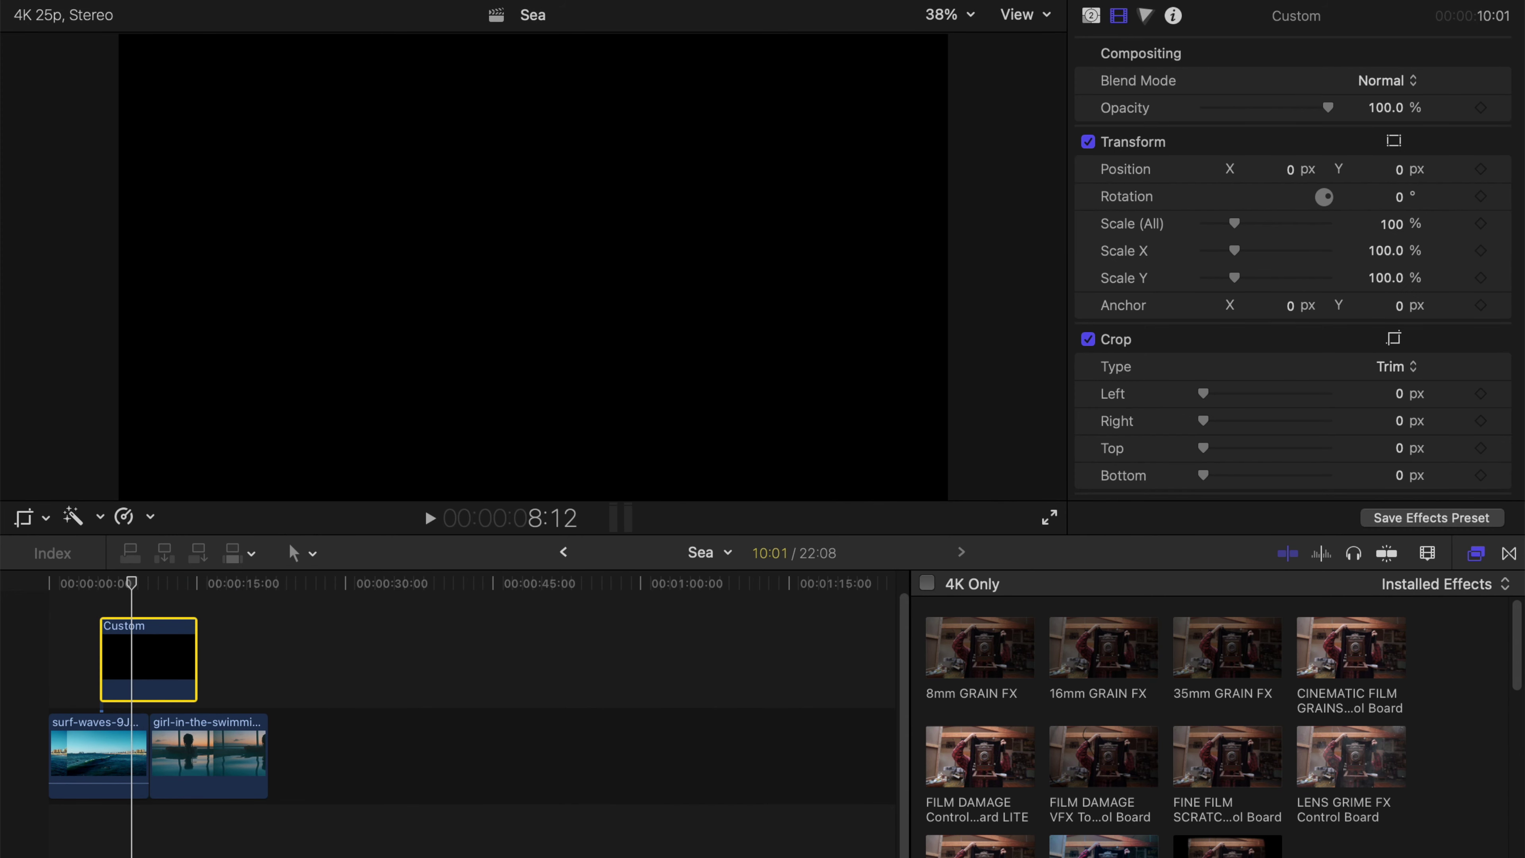
- Set the Custom generator's blend mode to Screen and trim it to about 4 seconds 19 frames over the cut
click(1386, 84)
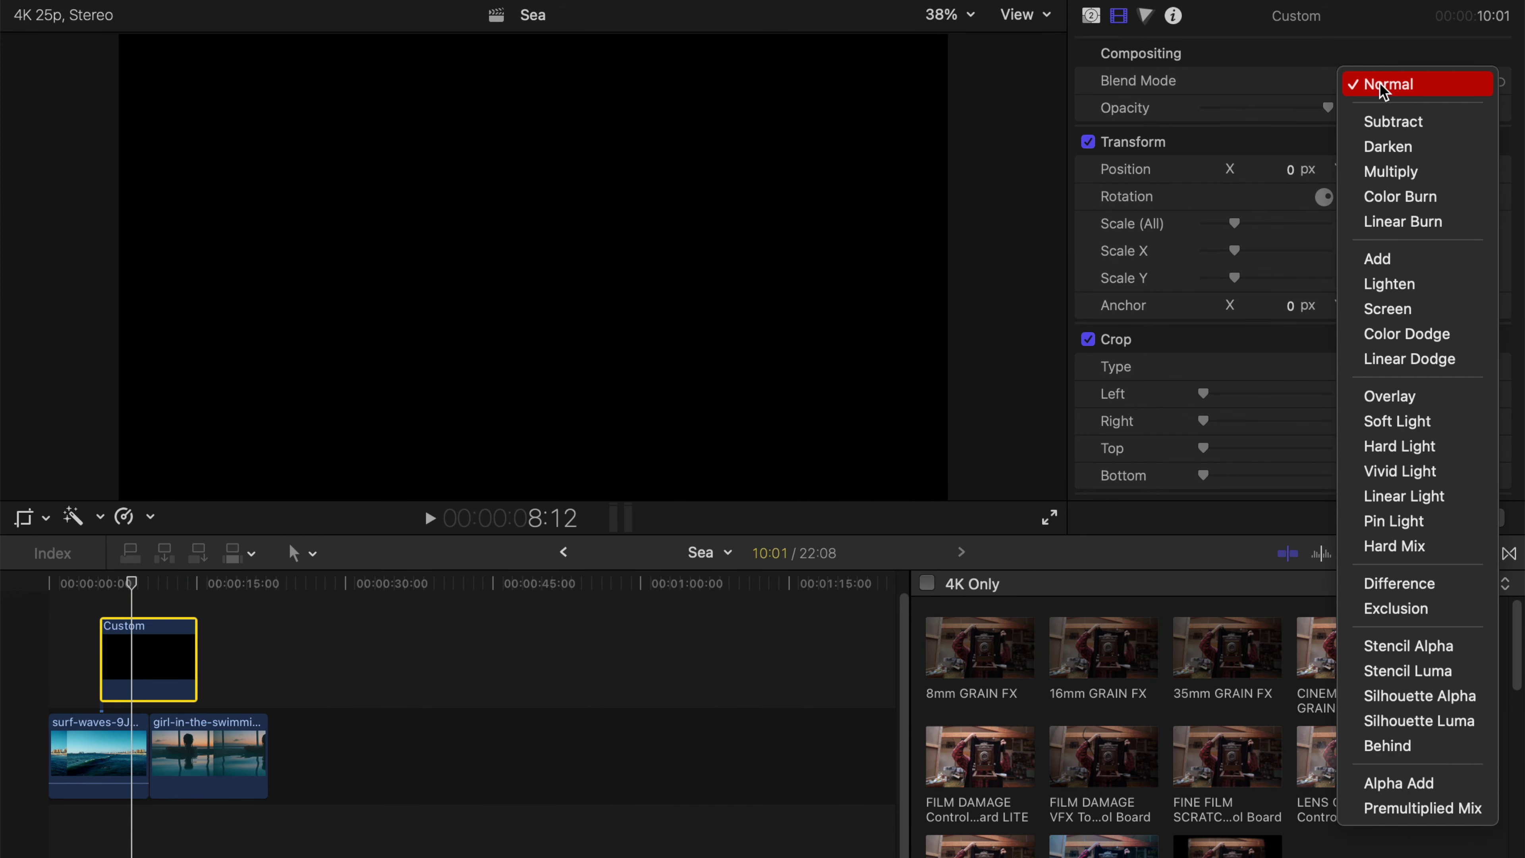
click(1379, 316)
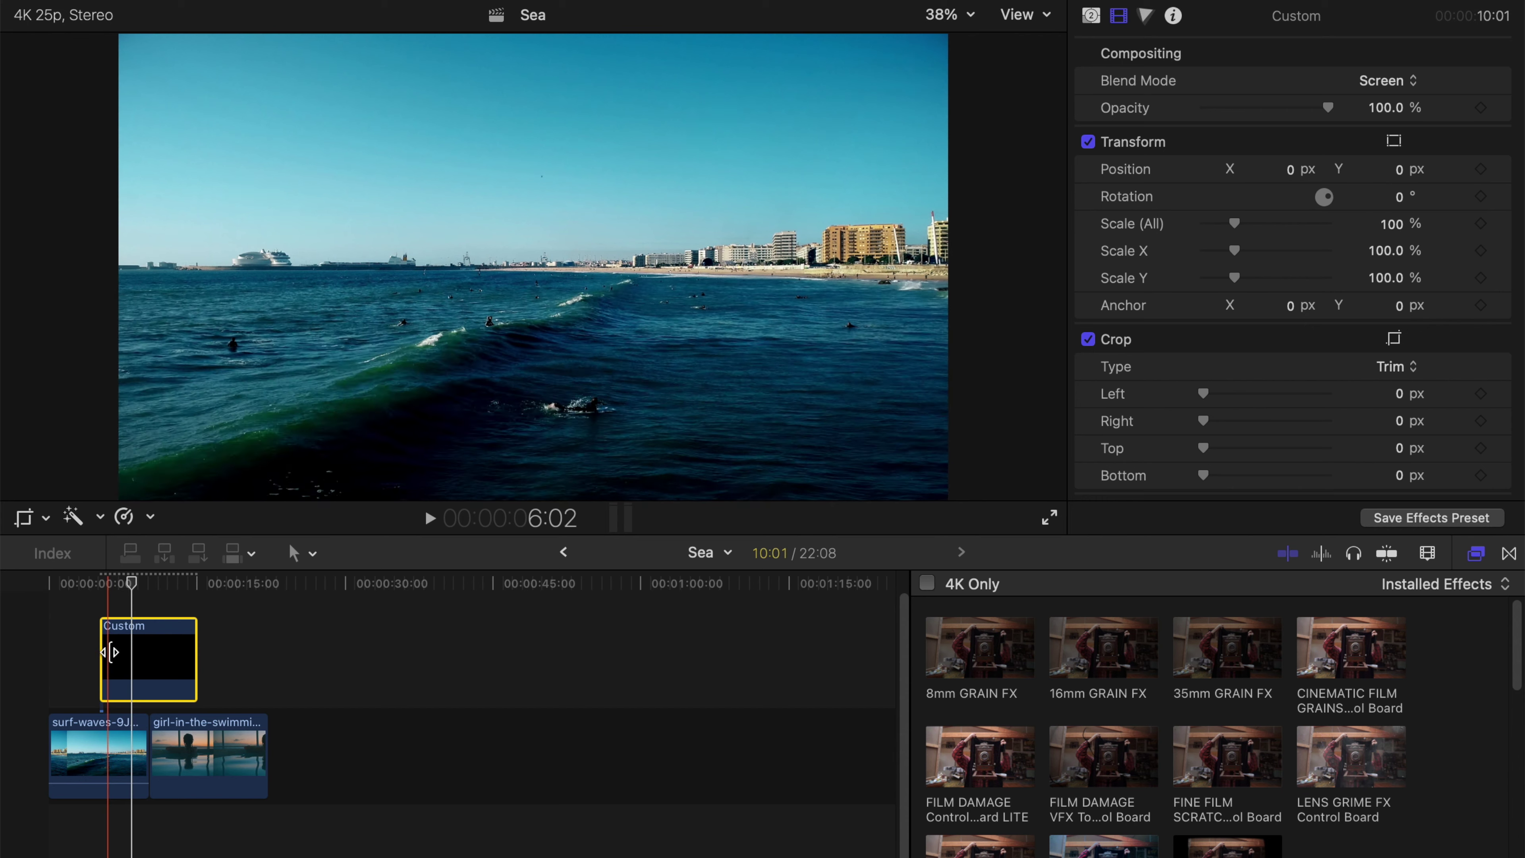
drag(189, 639, 120, 656)
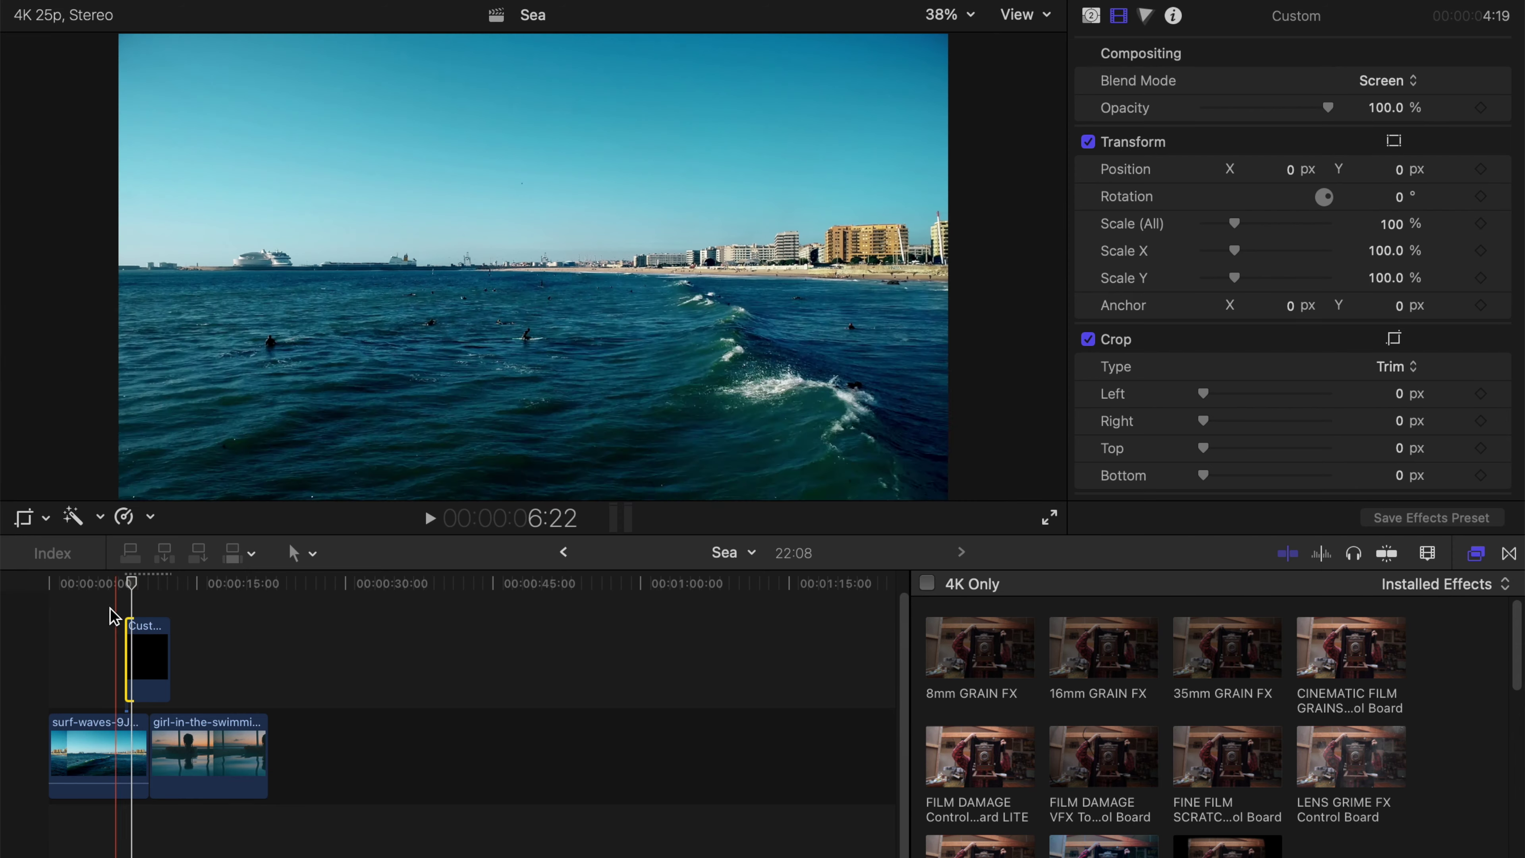
click(147, 655)
- Apply the FILM BURN FX 1 effect from the Film Burns group to the Custom generator clip
scroll(1045, 682, down, 3)
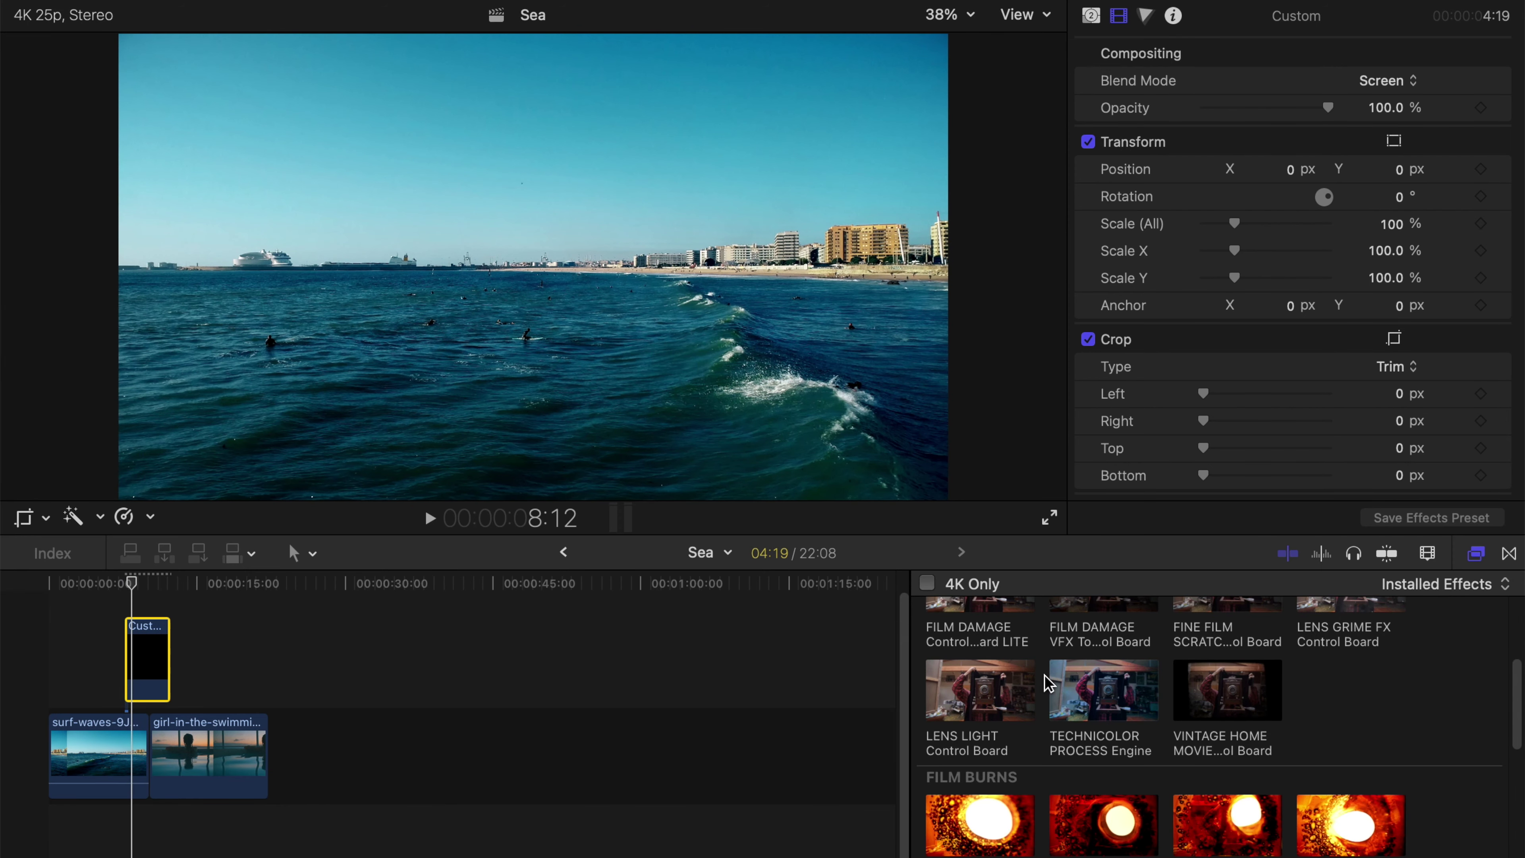
scroll(1045, 682, down, 3)
drag(985, 706, 143, 676)
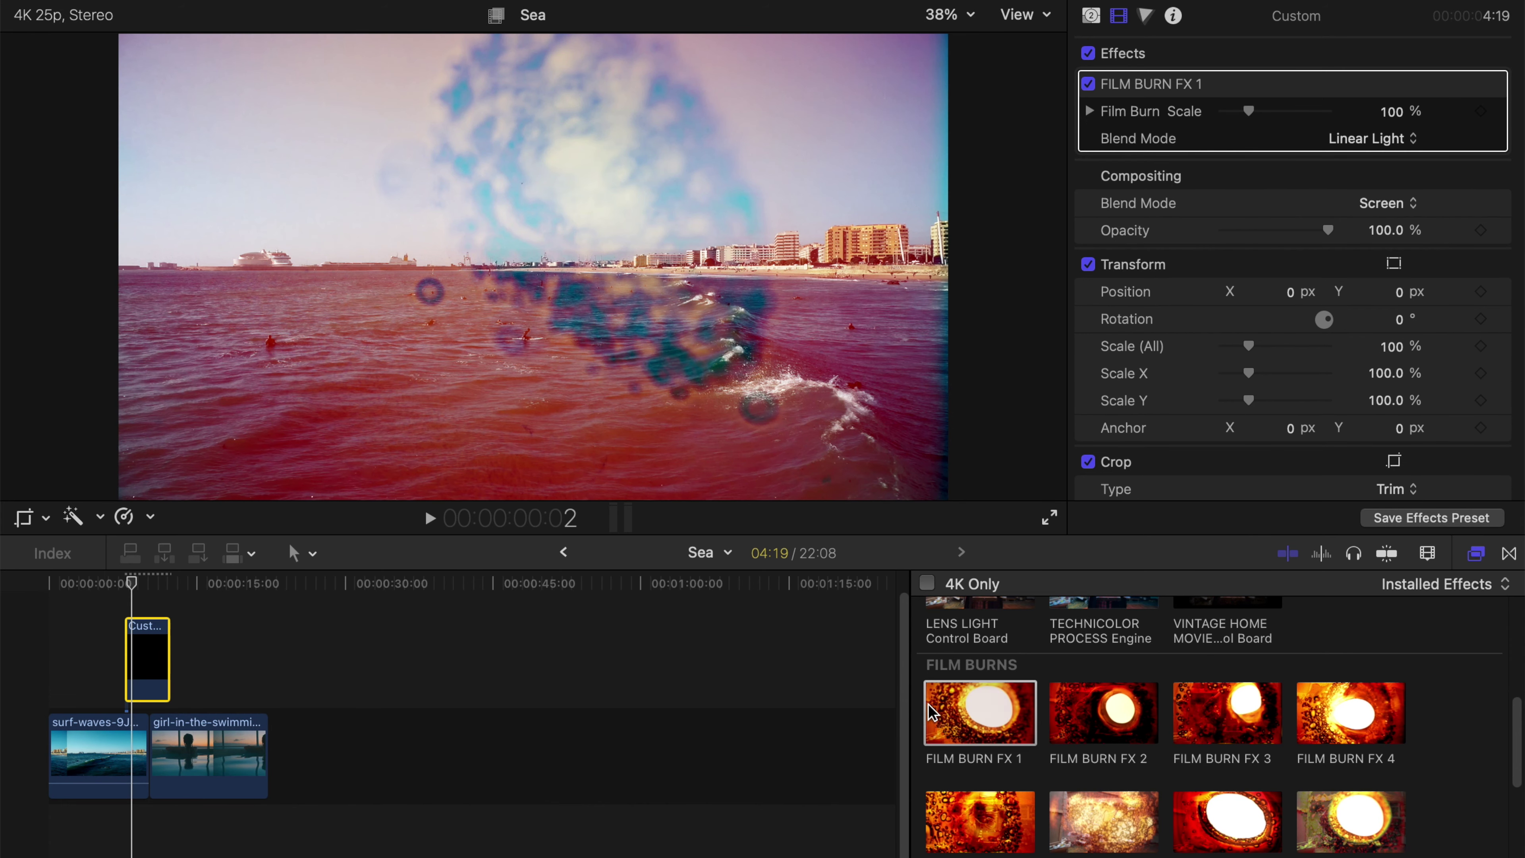
- Play back the FILM BURN FX 1 transition across the cut from just before the Custom clip
click(121, 583)
key(space)
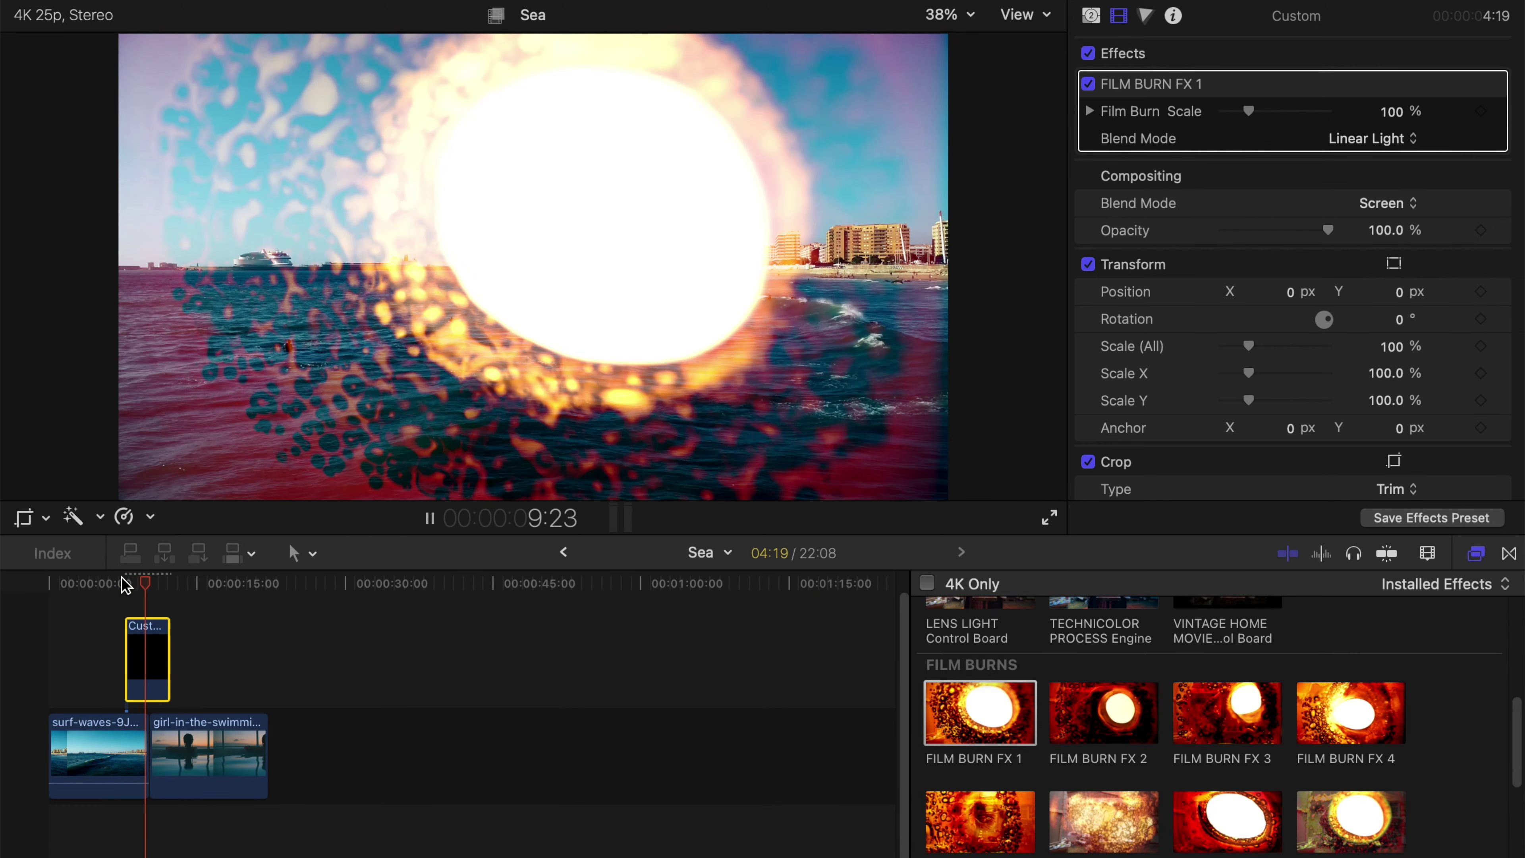
key(space)
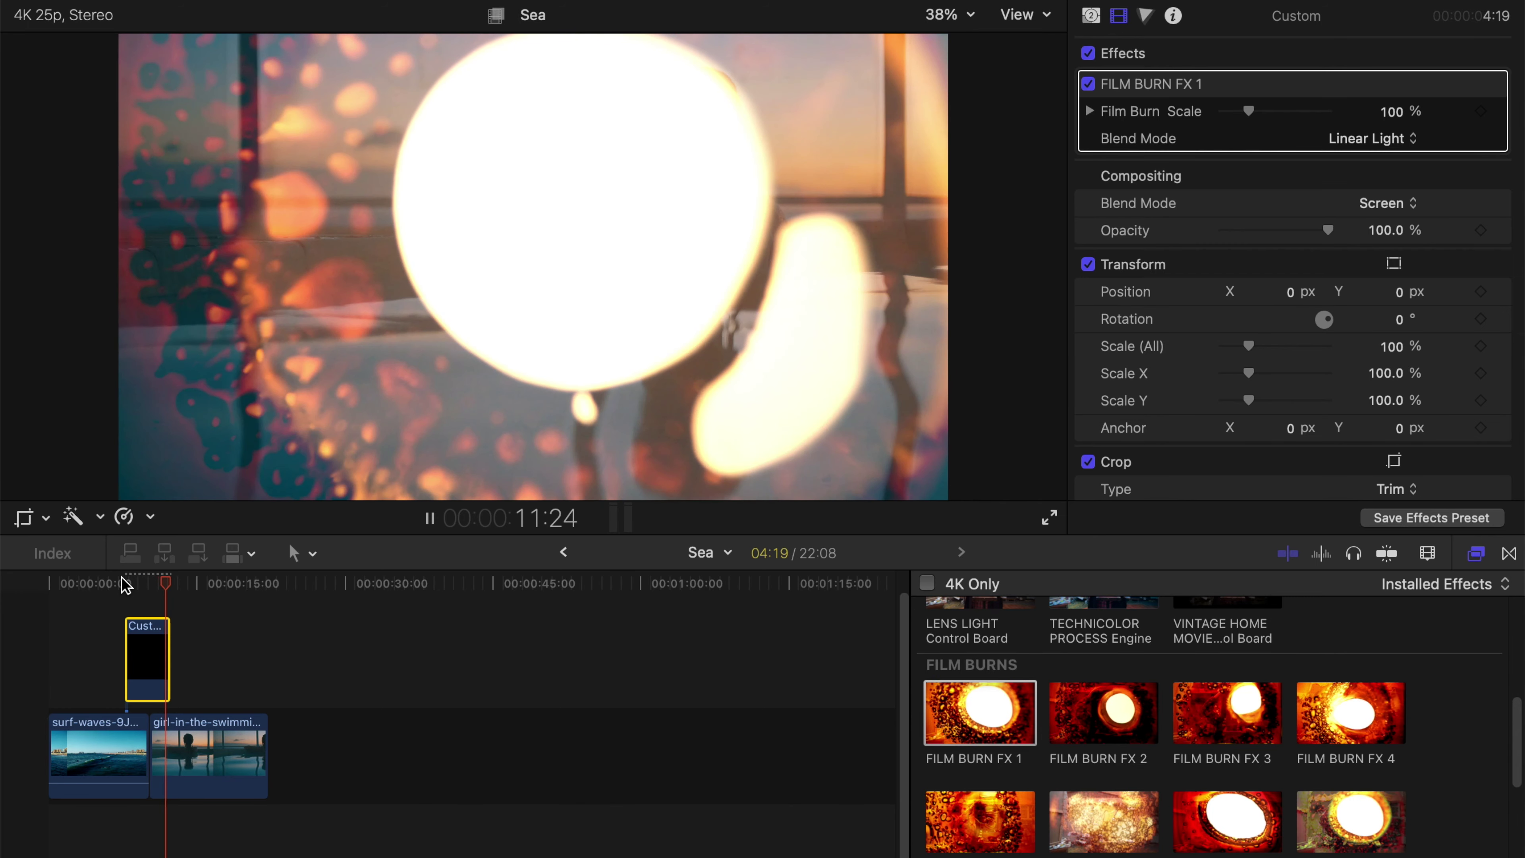
key(slash)
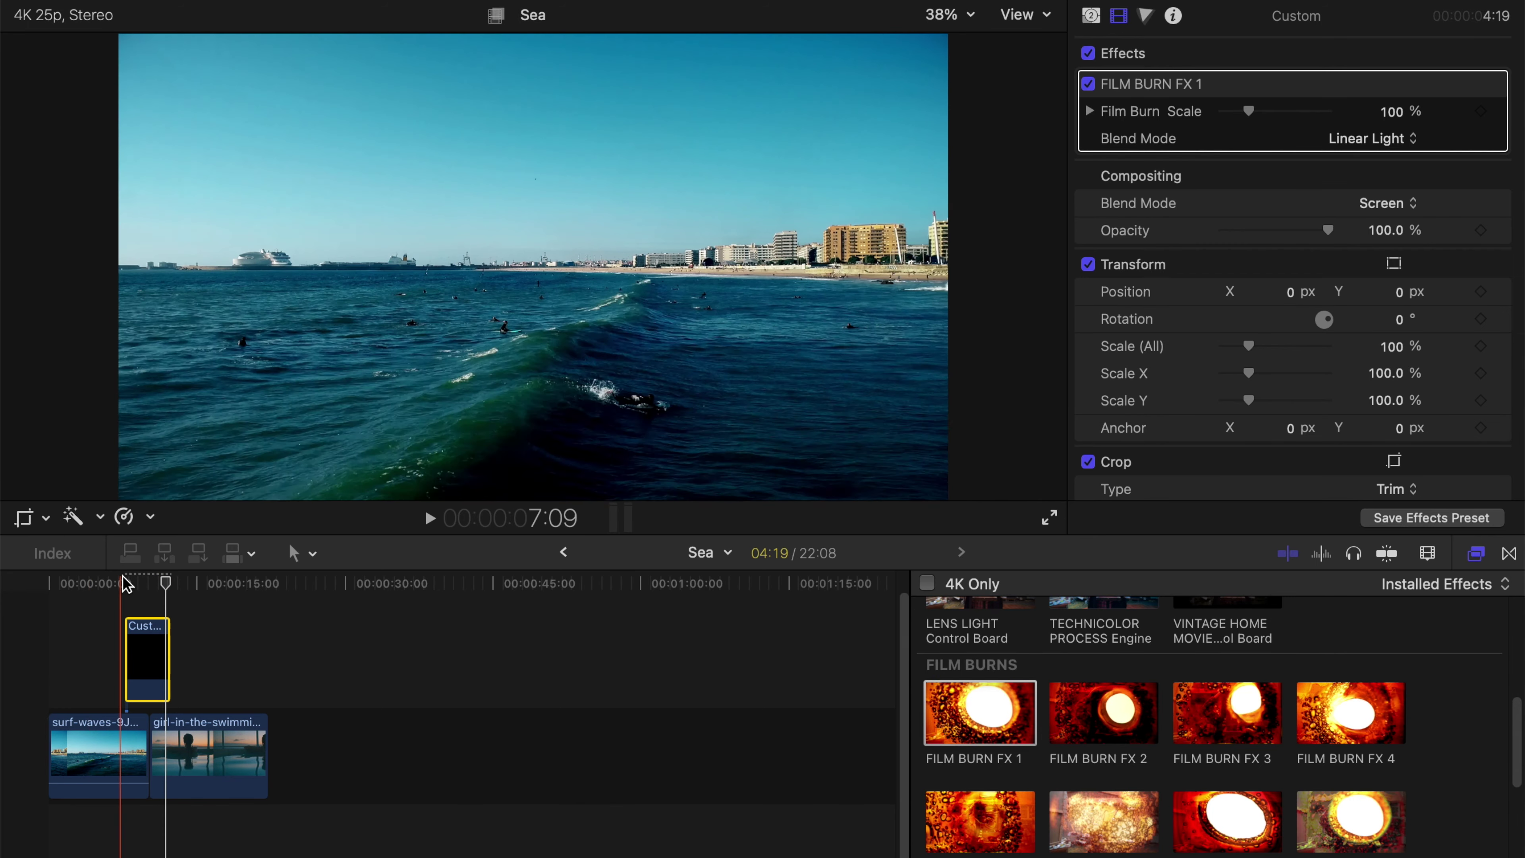
key(space)
- Trim both ends of the Custom clip to a duration of about 3 seconds 17 frames around the cut
scroll(1303, 110, down, 2)
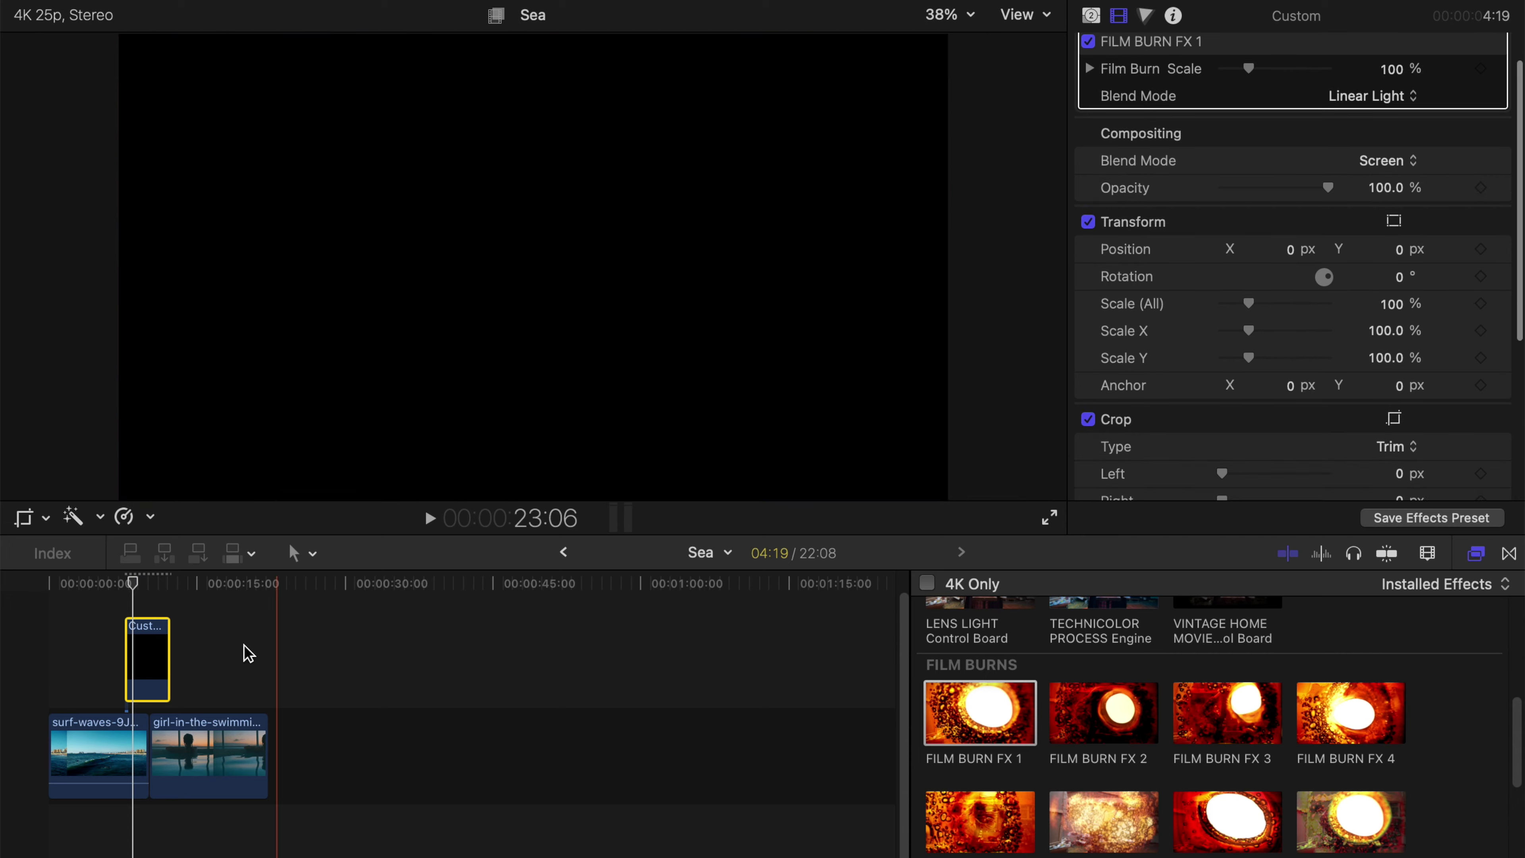
drag(126, 652, 152, 691)
key(super+equal)
key(super+equal)
key(super+equal)
drag(424, 638, 416, 638)
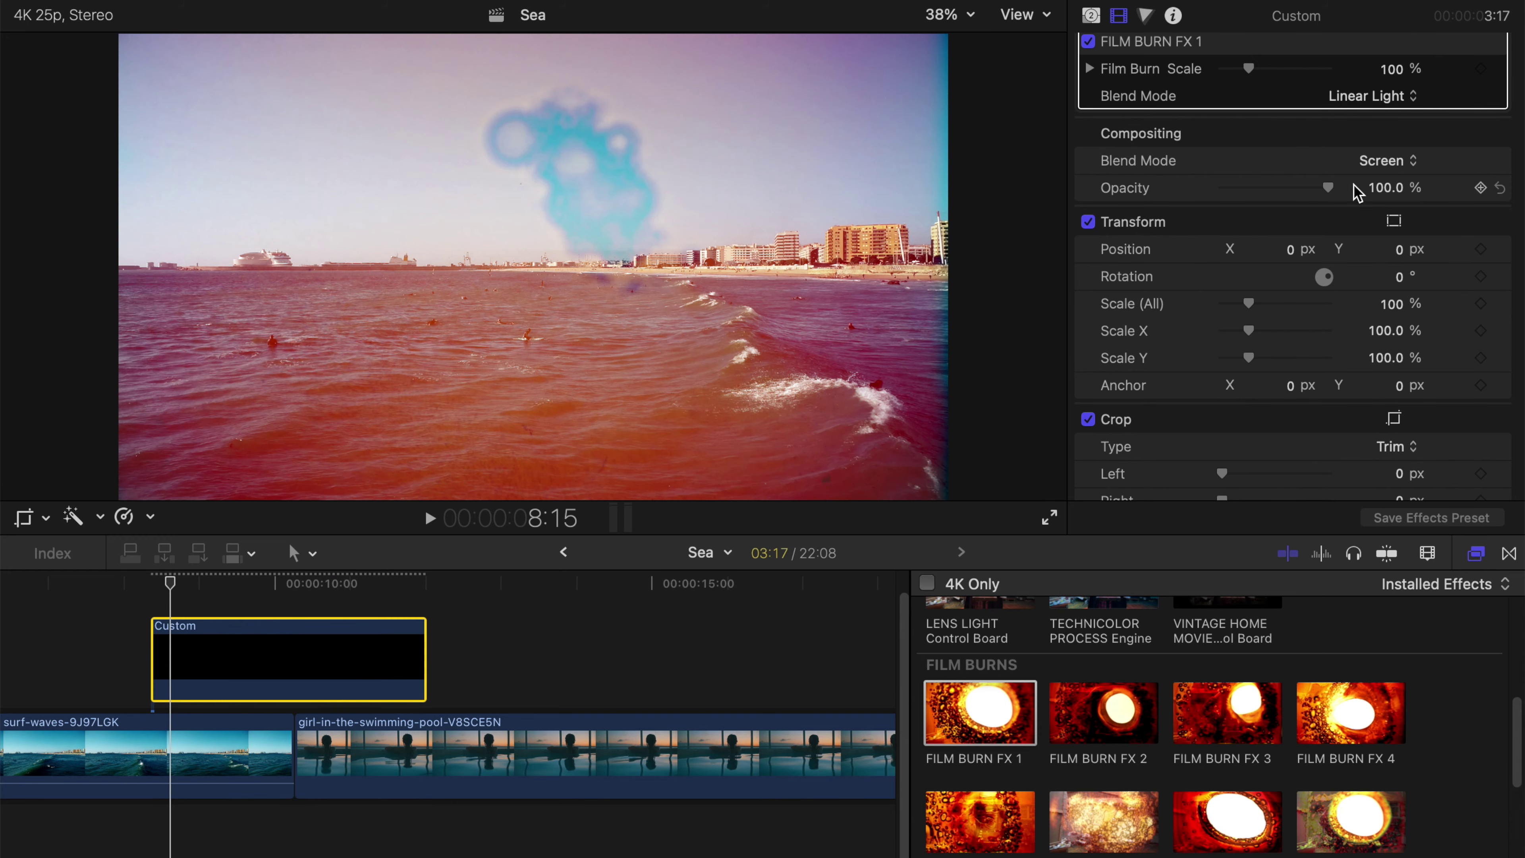
- Keyframe the Custom clip's overall scale at 100% near its start and 643% at 10:05, just before the cut
key(Left)
key(Left)
key(Left)
key(Left)
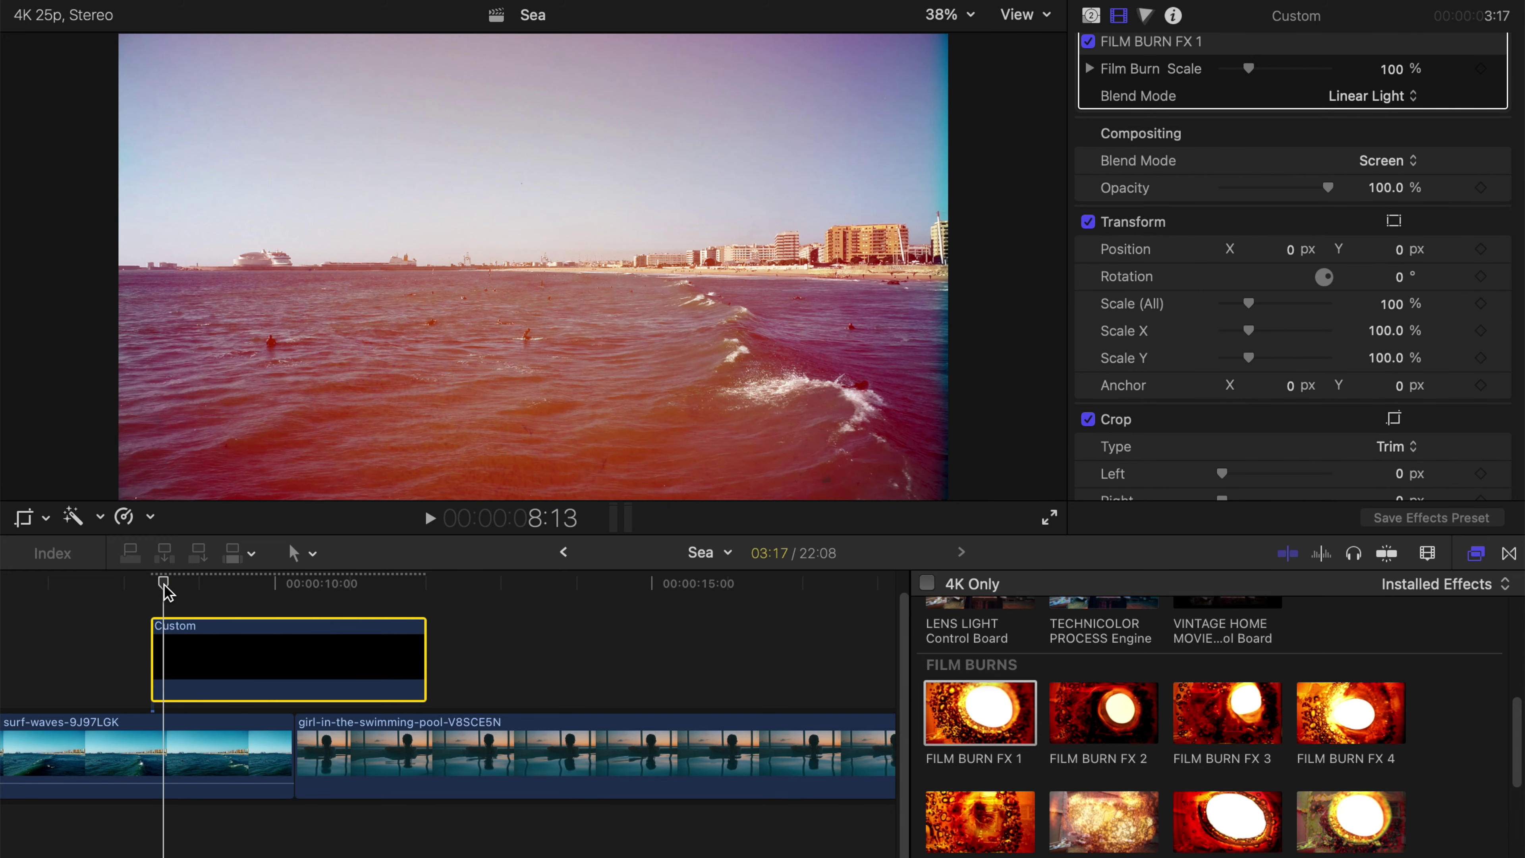
click(1481, 303)
click(290, 581)
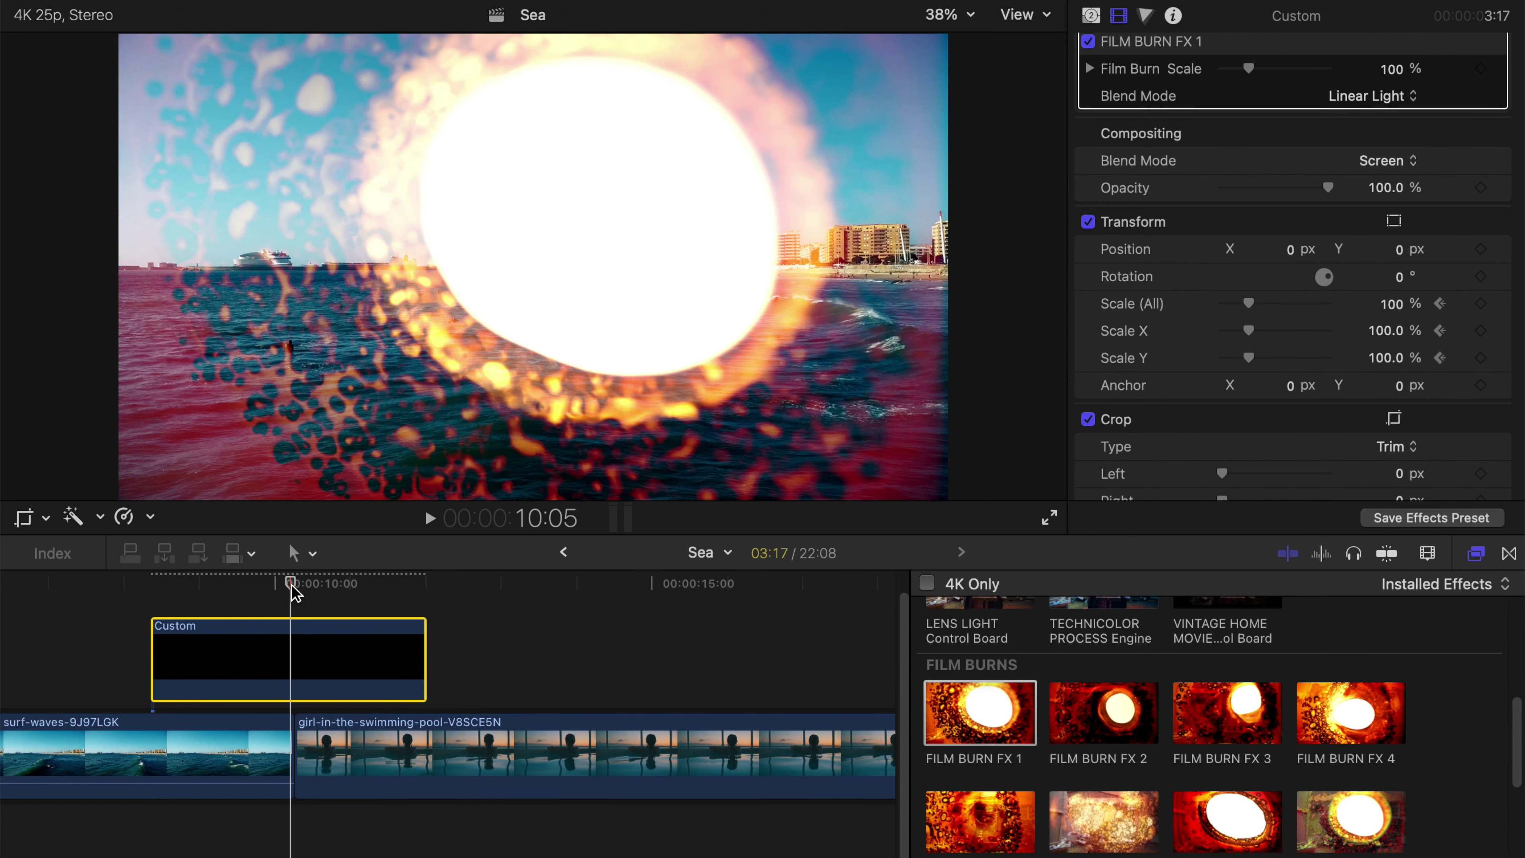
drag(1251, 305, 1392, 303)
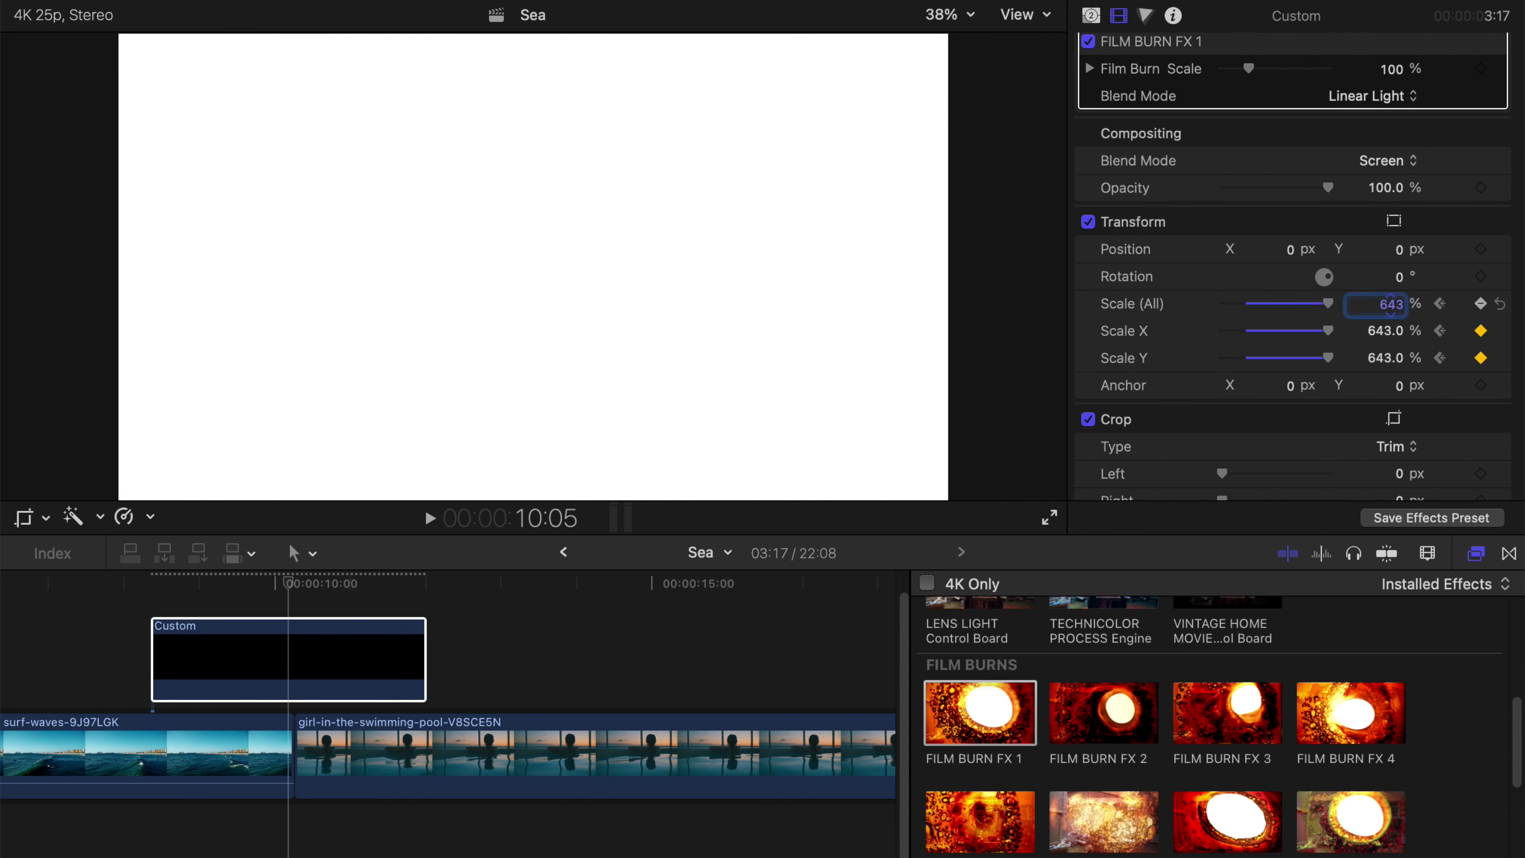
- Add a scale keyframe of 100% to the Custom clip at 11:10, near its end
click(300, 583)
click(378, 582)
mouse_move(1396, 307)
mouse_down()
mouse_move(1391, 360)
mouse_move(1390, 304)
mouse_up()
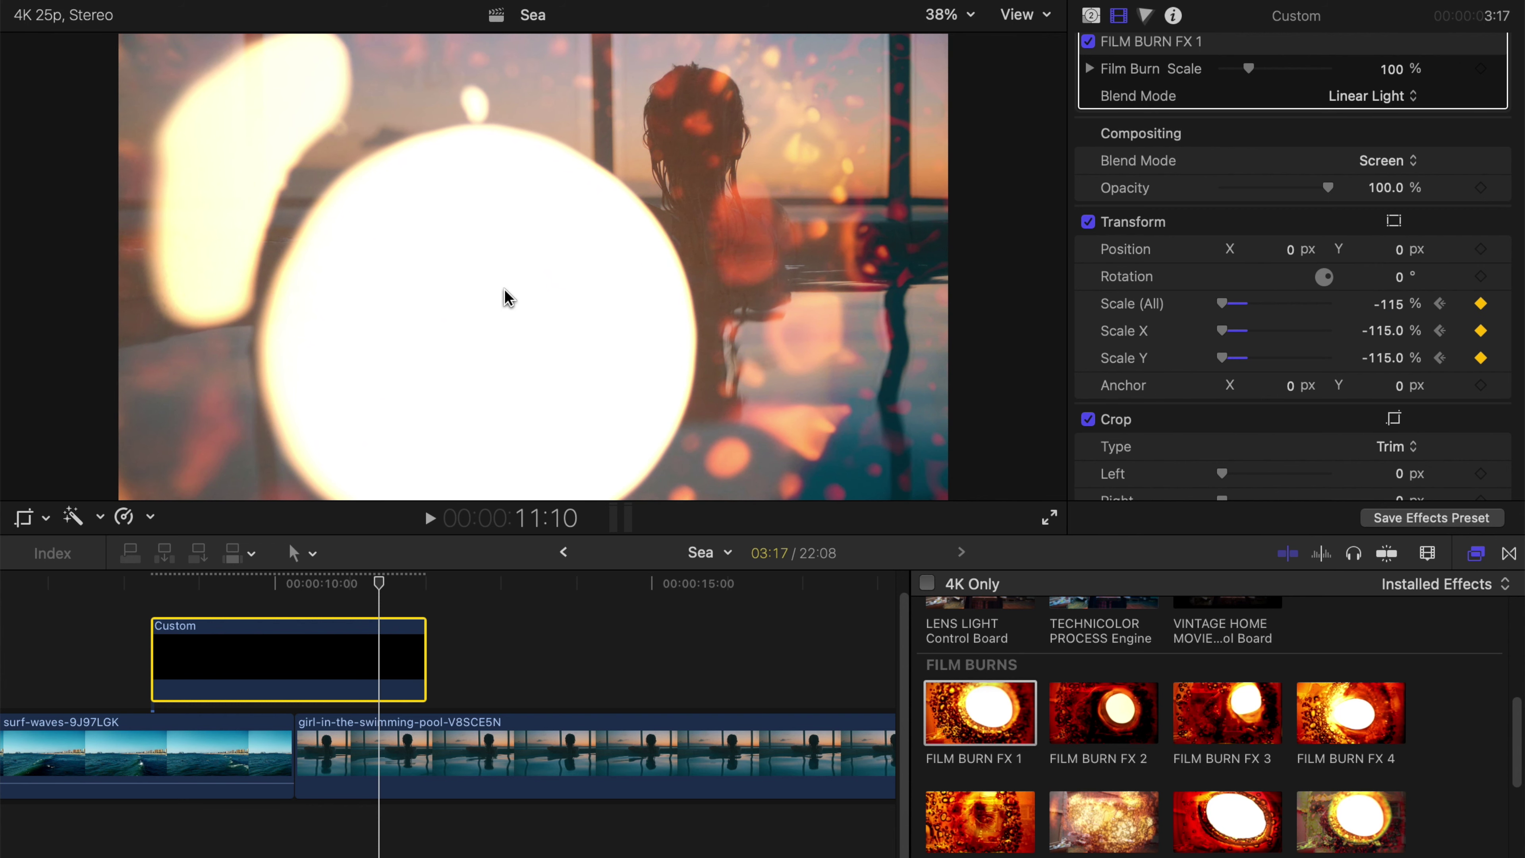
click(1404, 305)
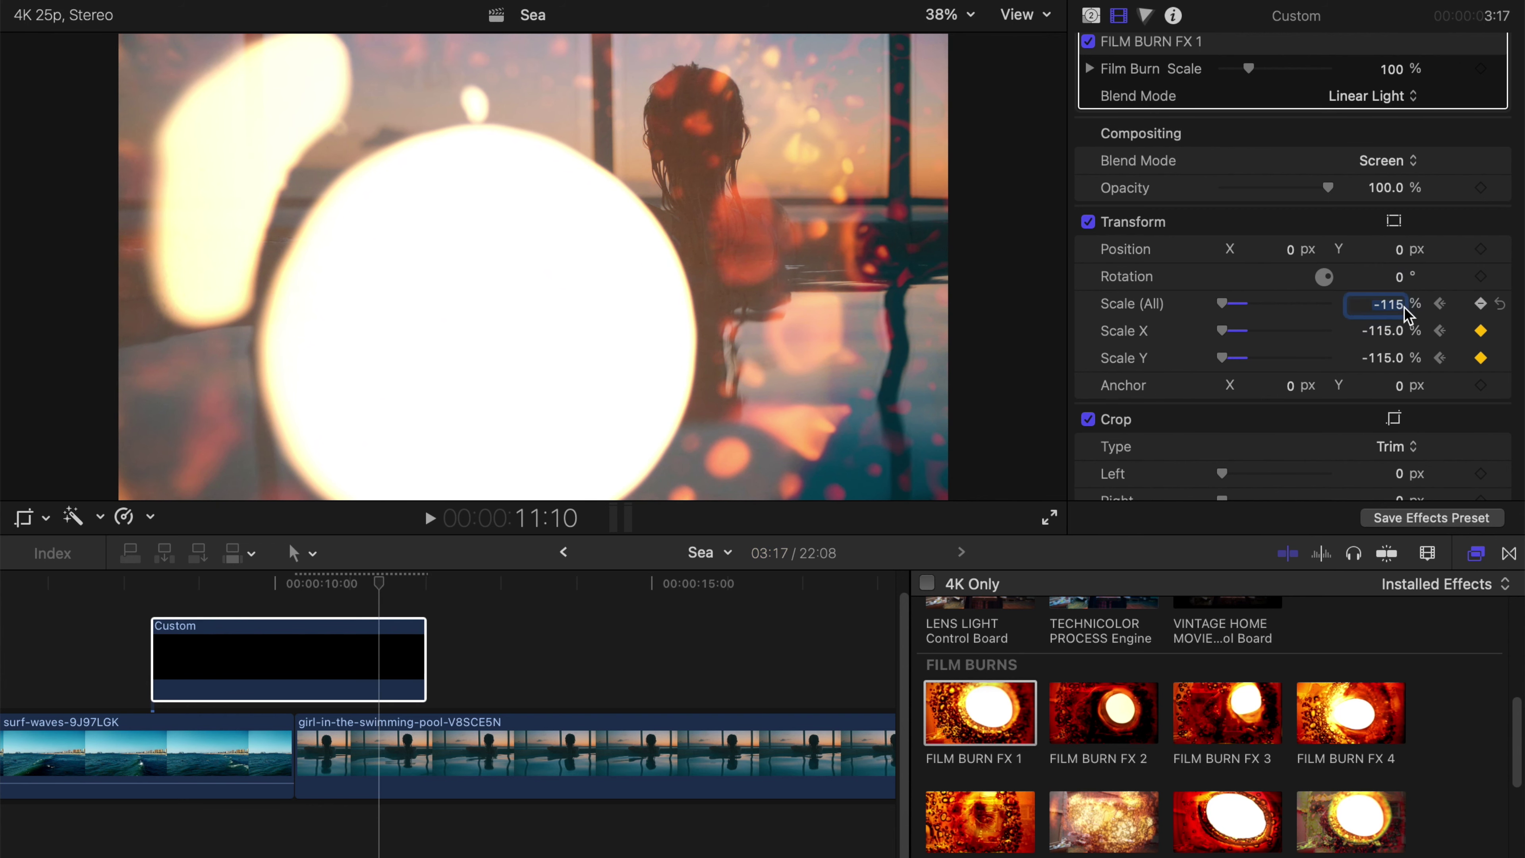
text(100)
key(Return)
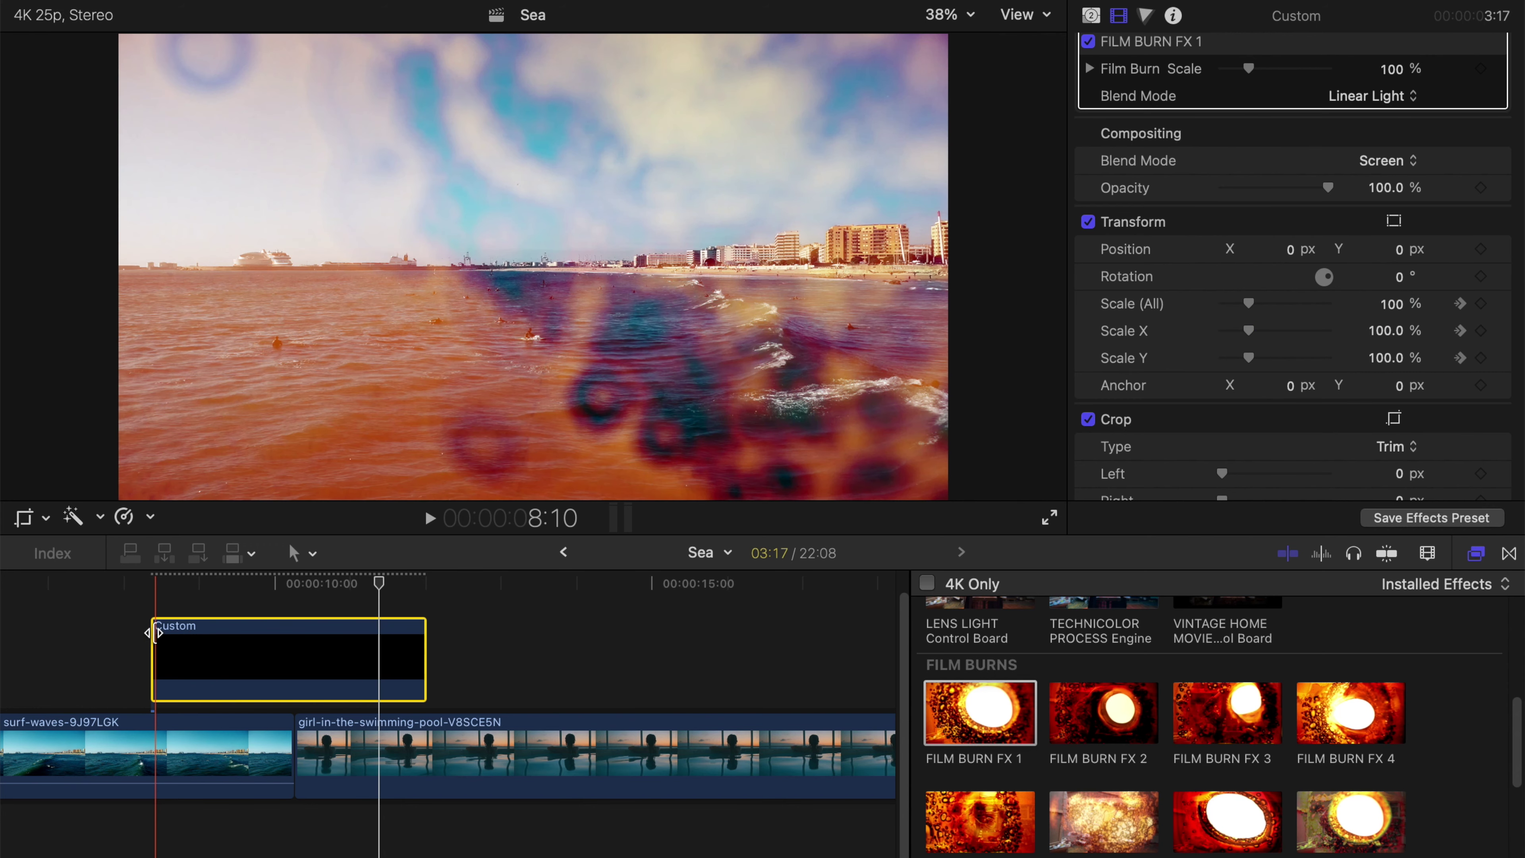
- Play back the scale-animated film burn transition and inspect the frame at 11:06
click(141, 583)
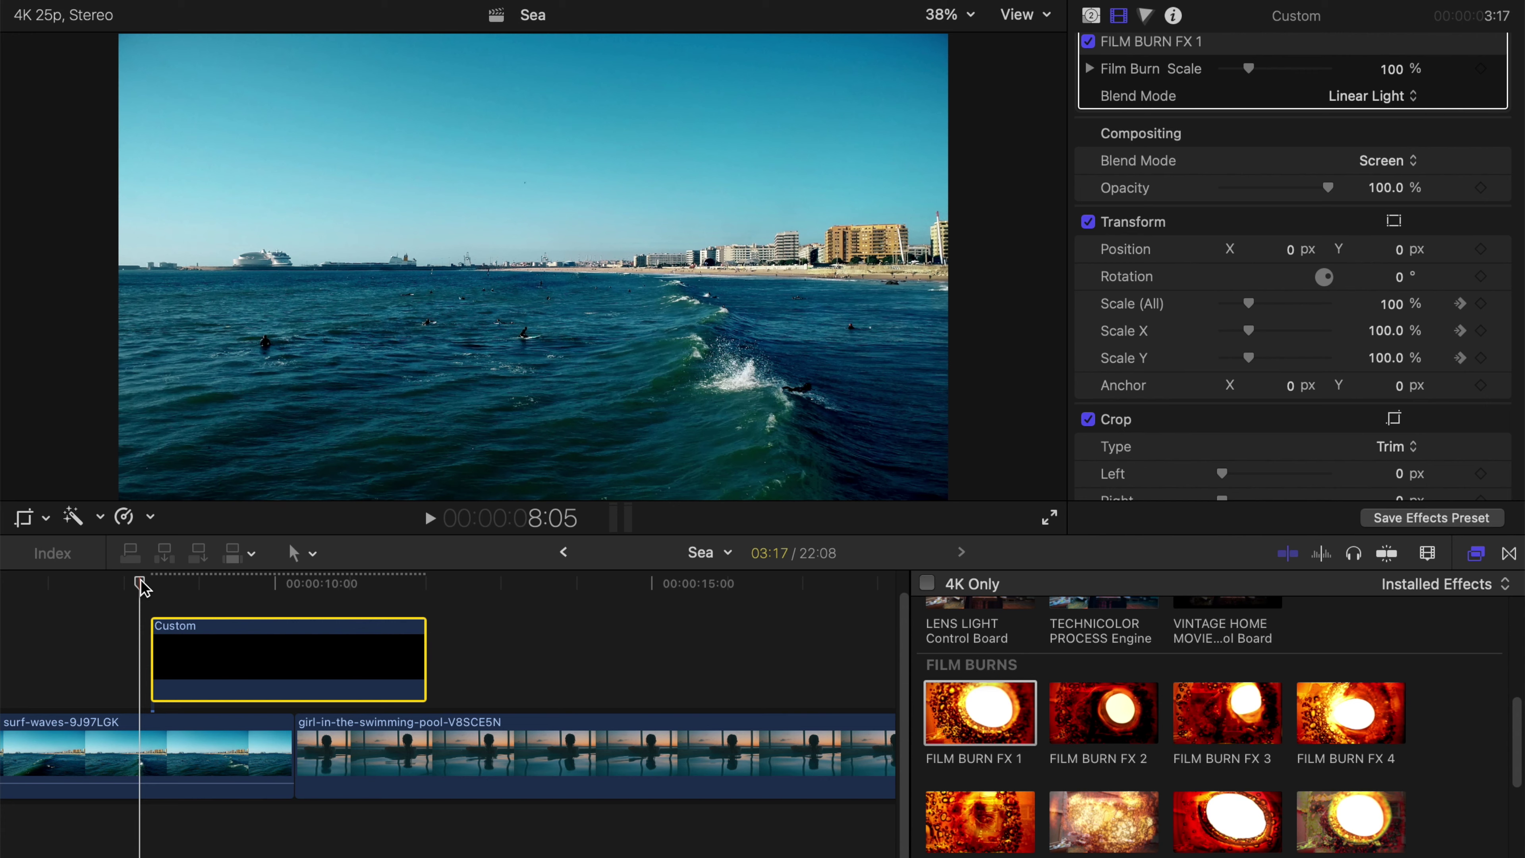
key(space)
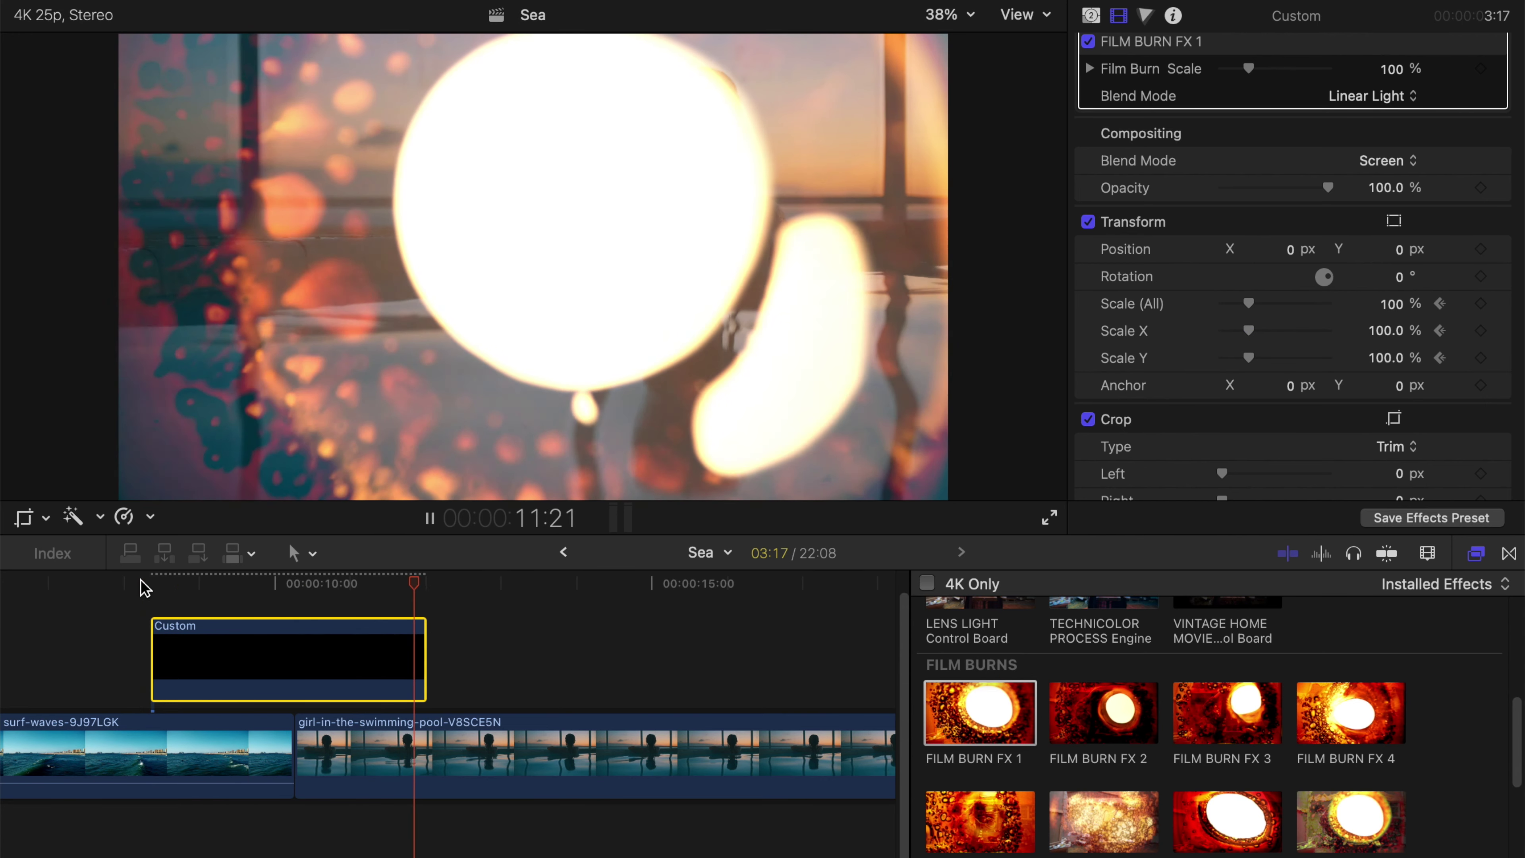
key(space)
click(368, 580)
click(368, 582)
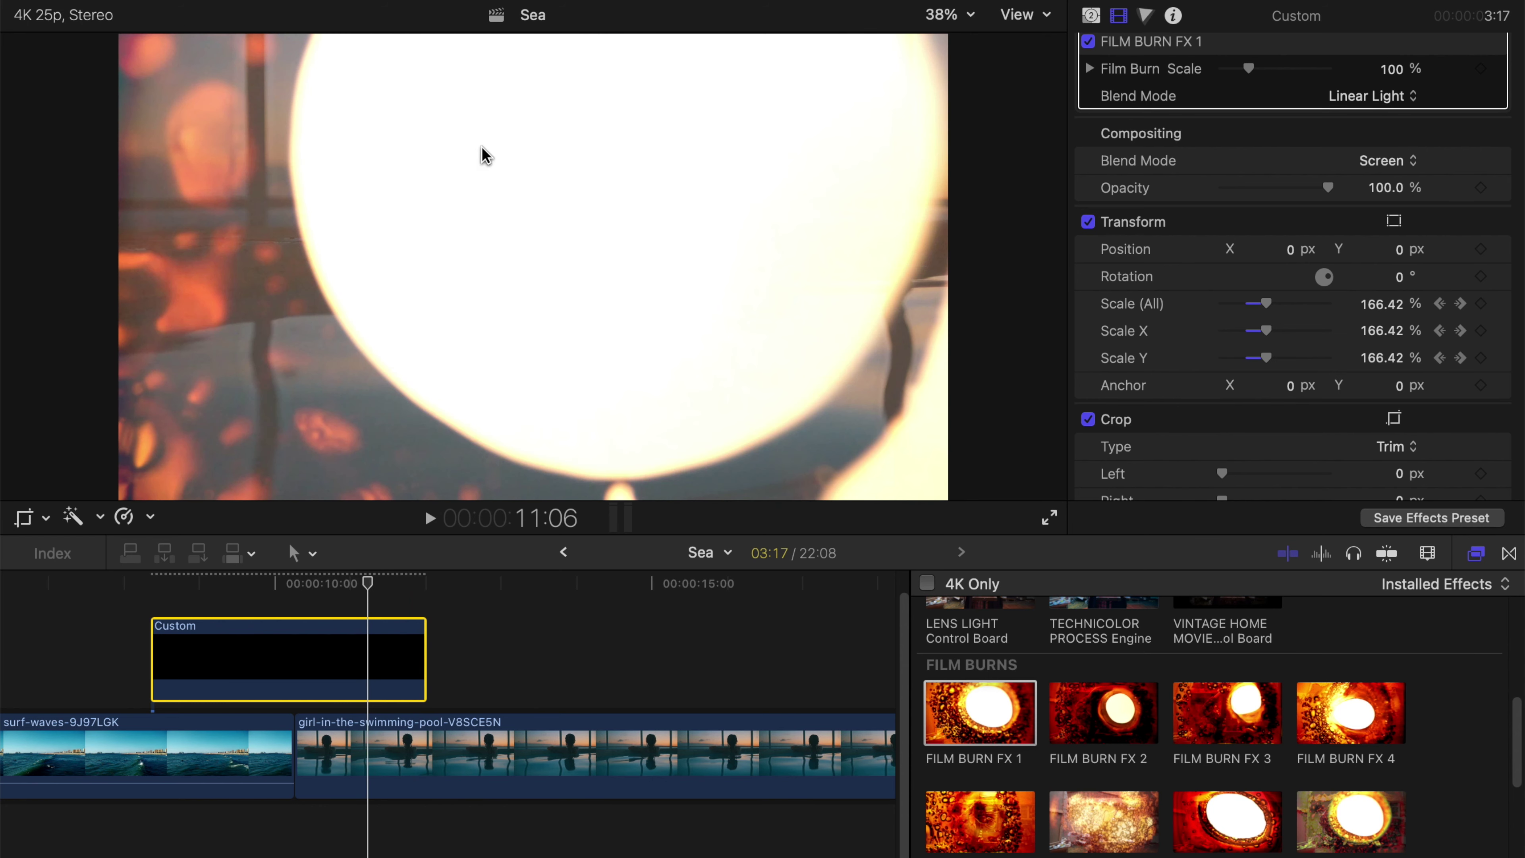
- Keyframe the Custom clip's opacity at 34.33% near its start, 100% at 10:08 and 8.42% in its last part
drag(368, 570, 169, 589)
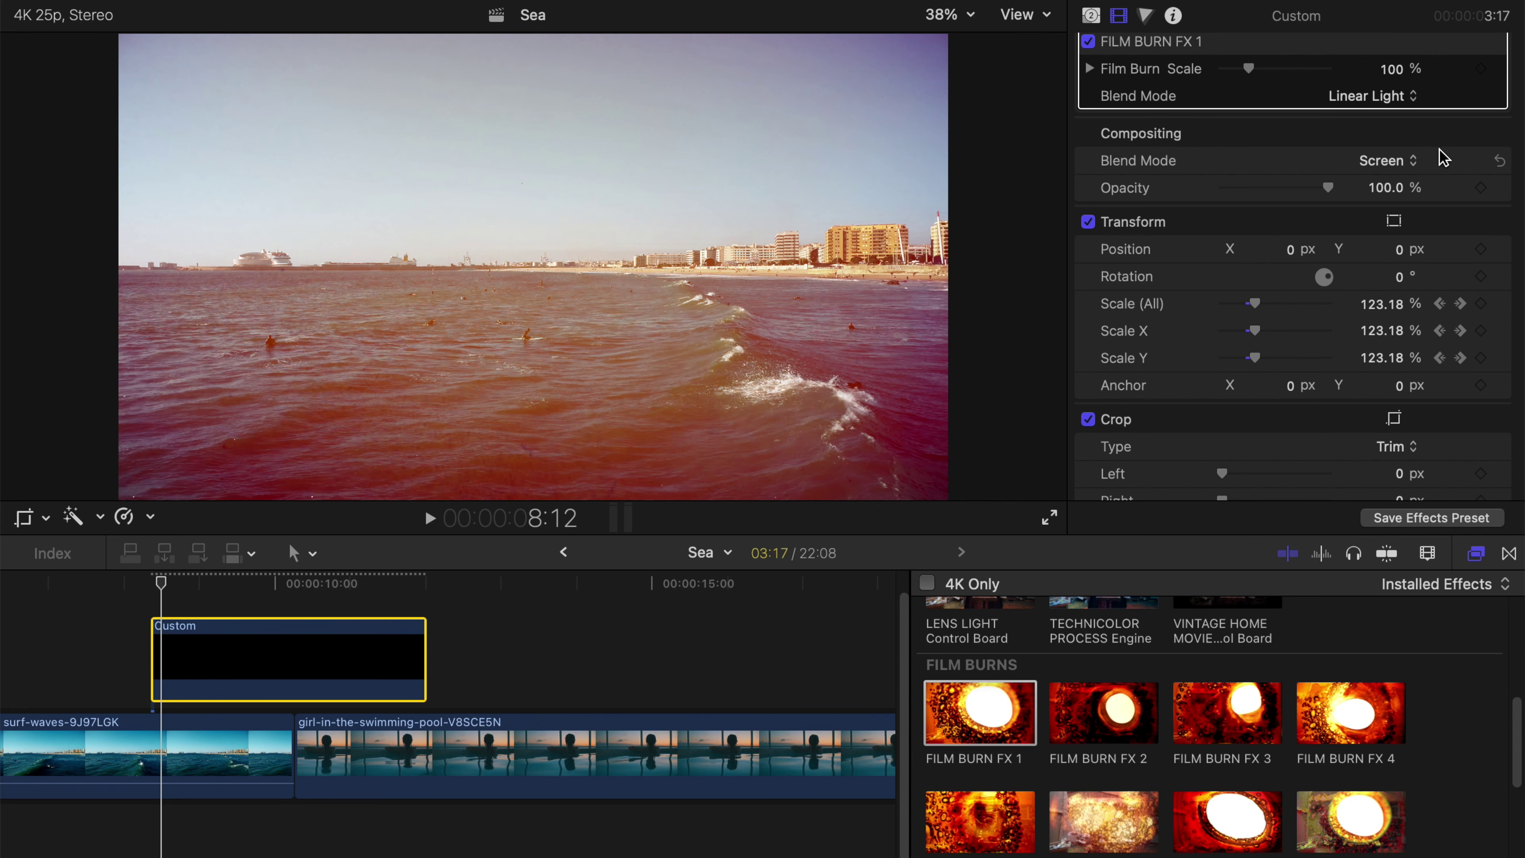
drag(1316, 187, 1253, 183)
drag(290, 582, 298, 581)
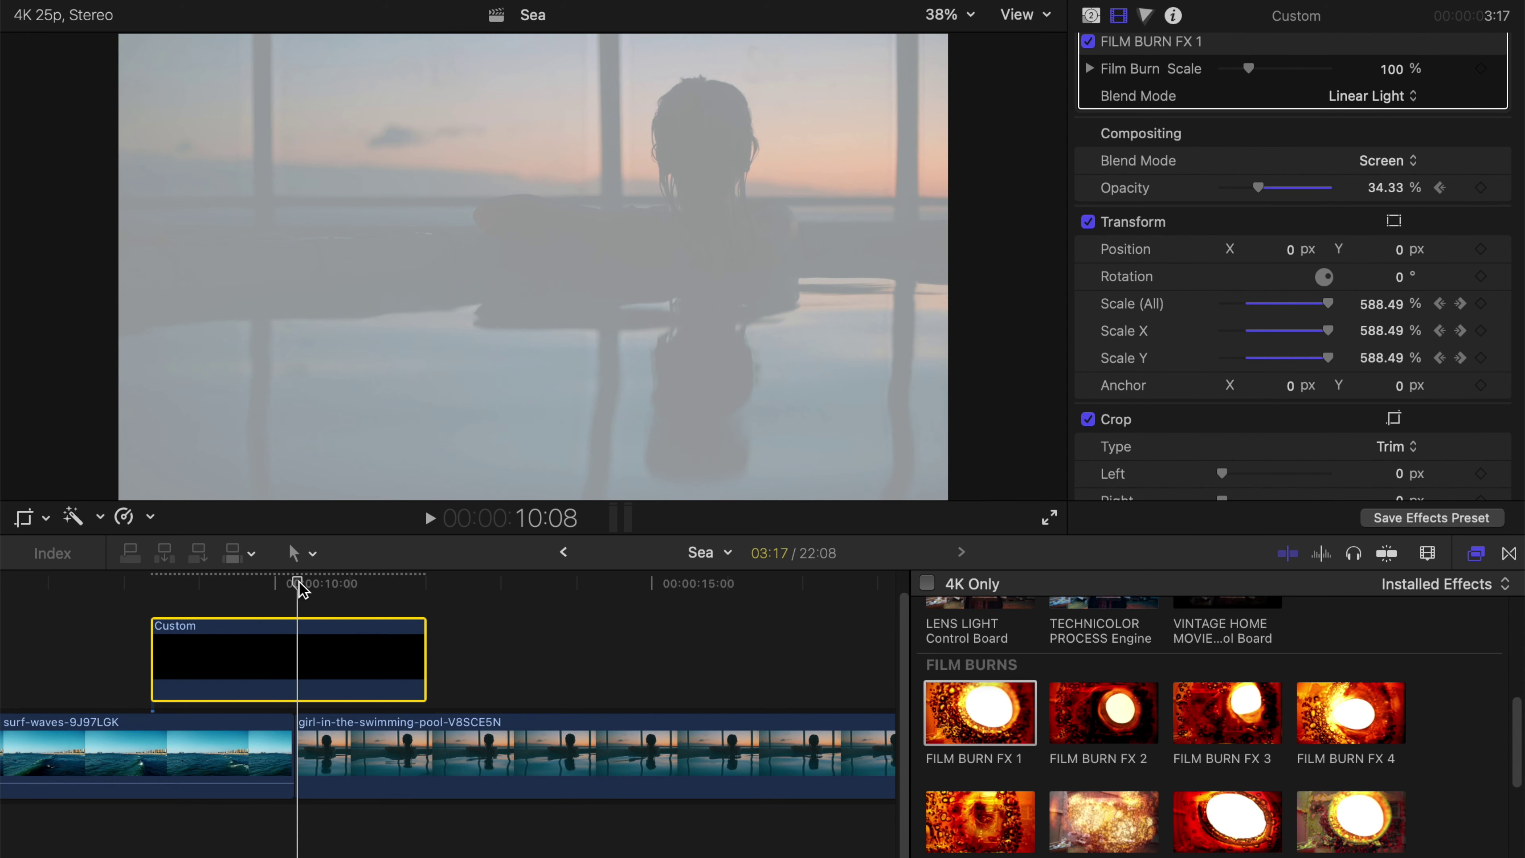
drag(1261, 191, 1341, 198)
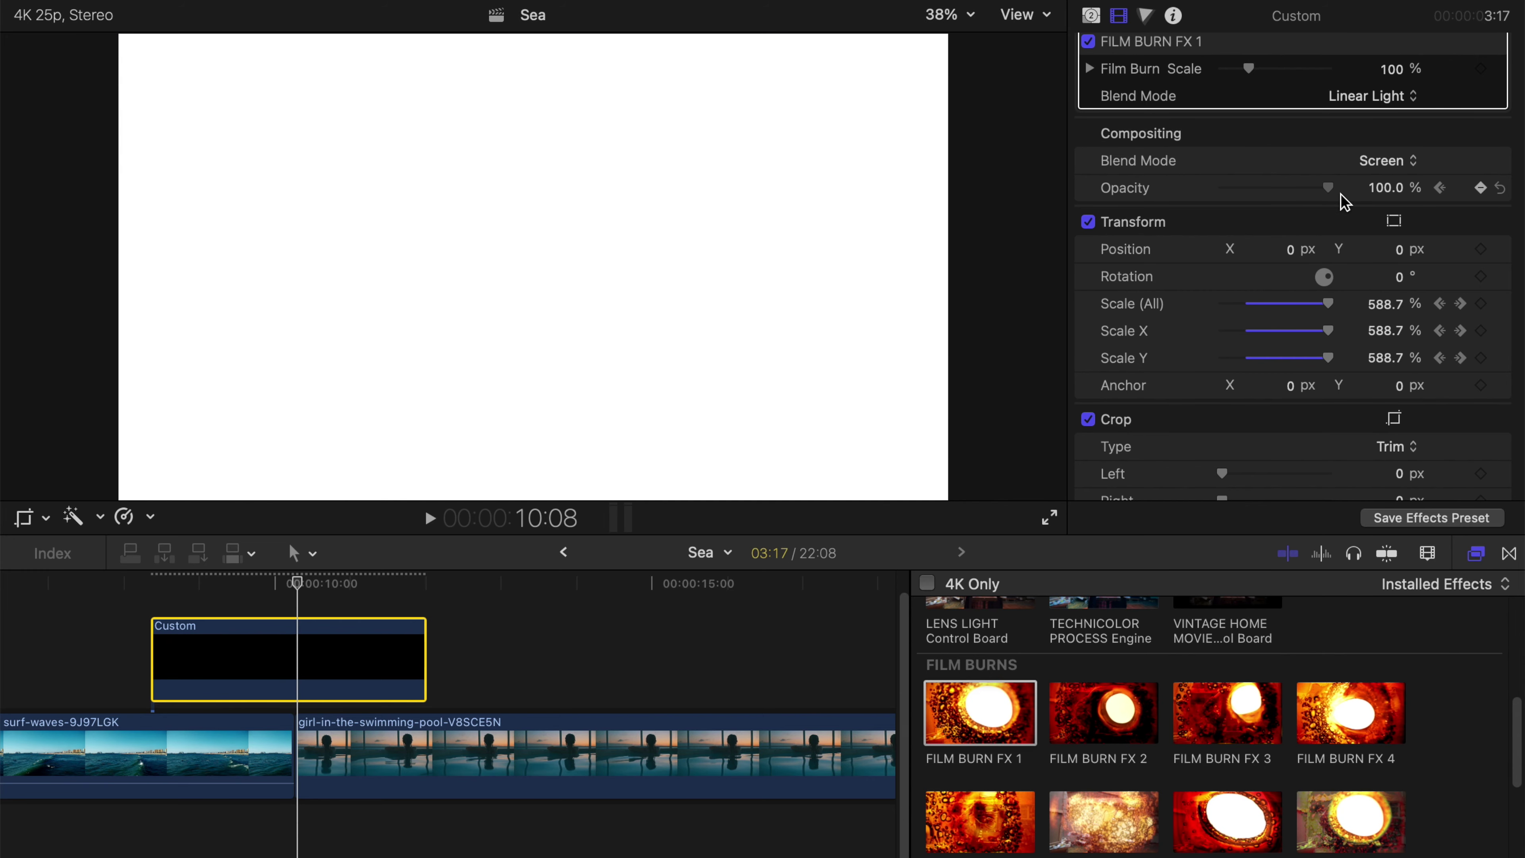
drag(344, 584, 356, 583)
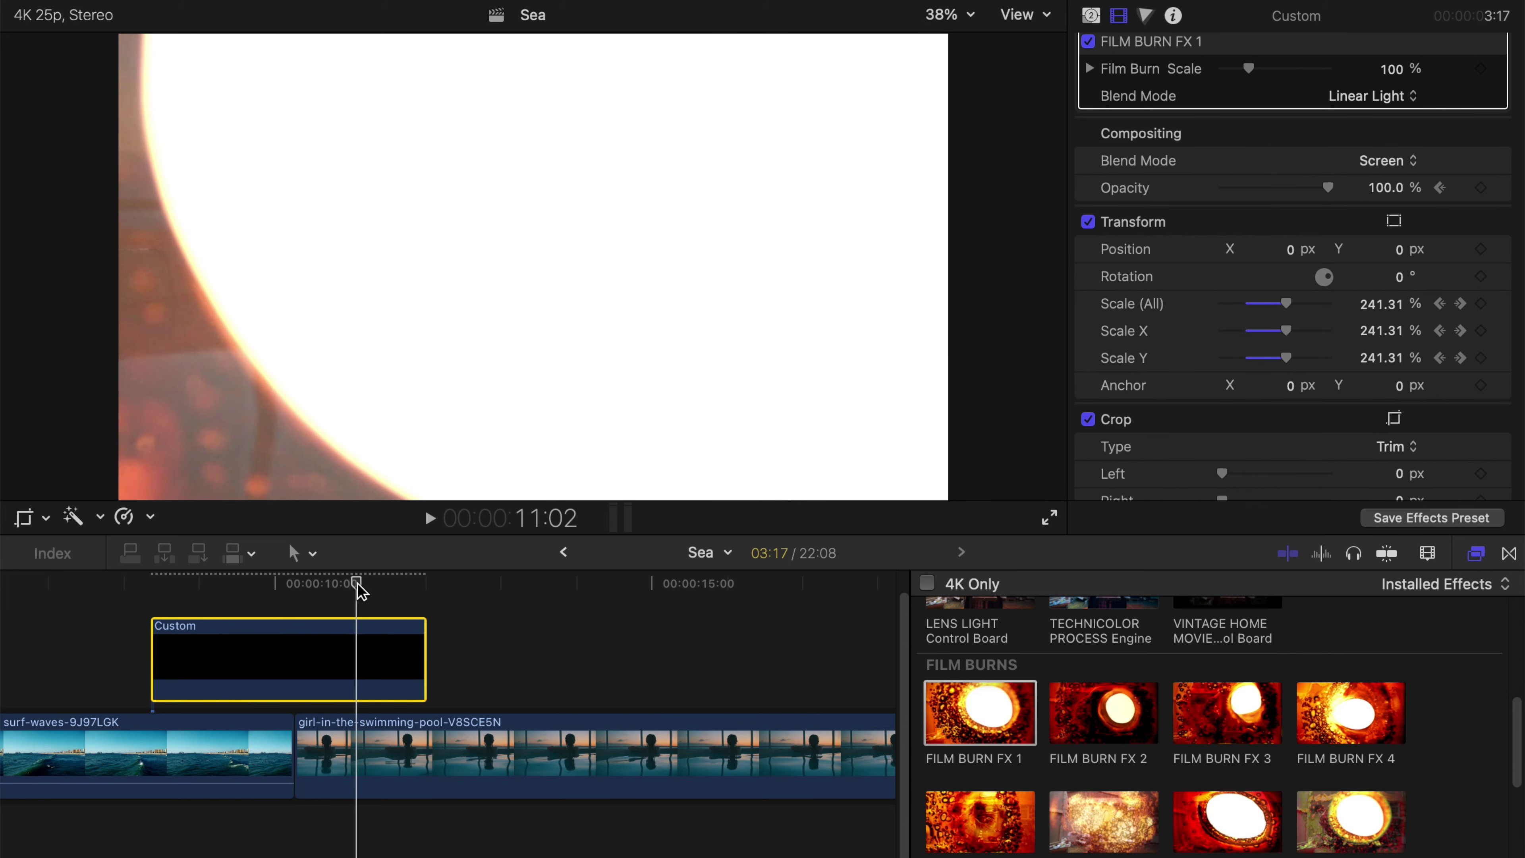
drag(1328, 197, 1232, 198)
- Play back the film burn transition with the animated opacity
click(149, 584)
key(space)
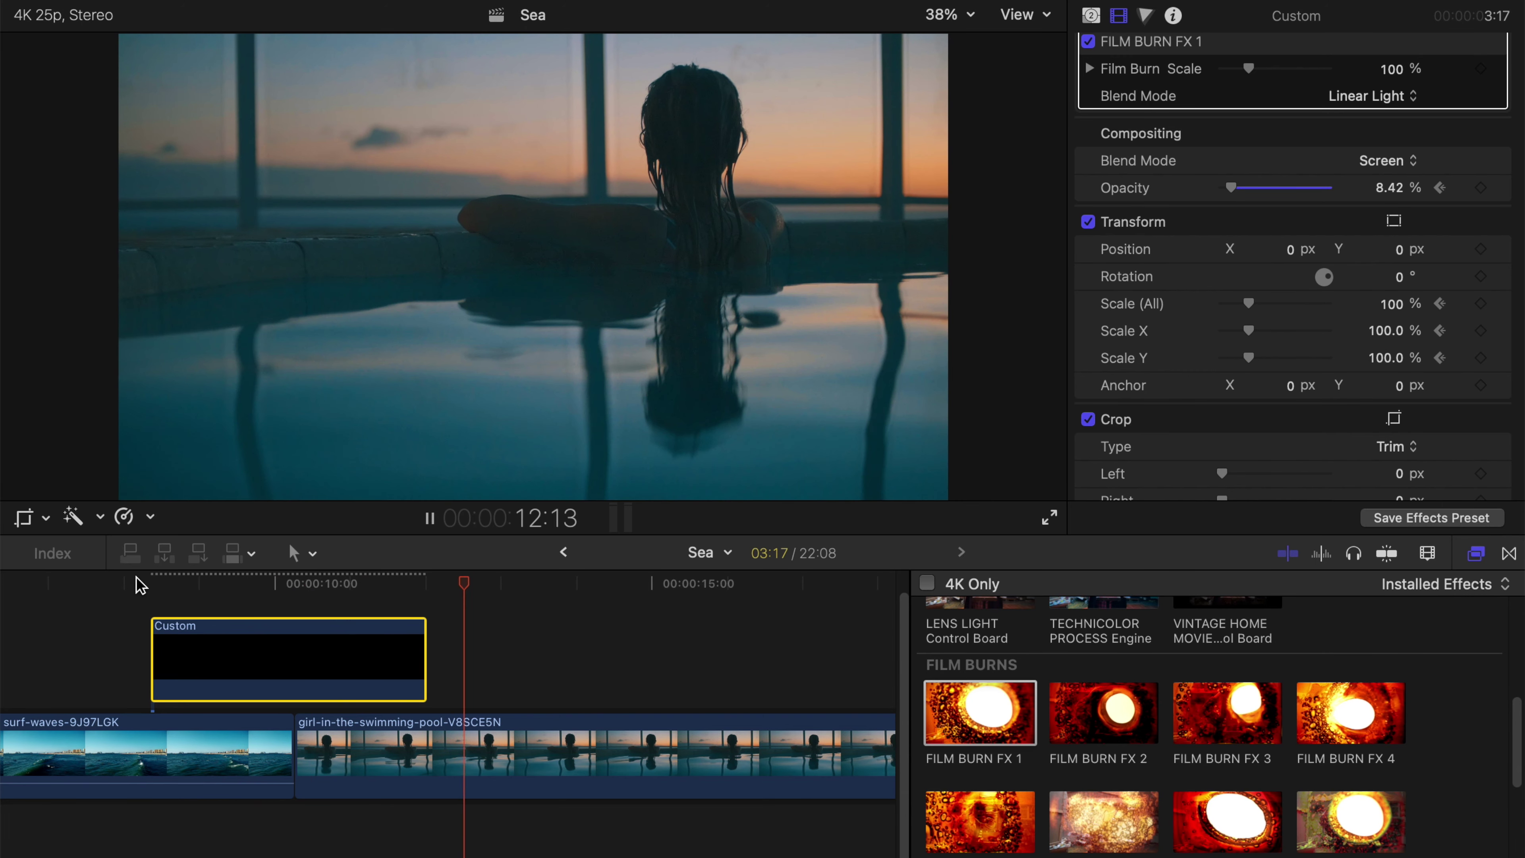
key(space)
- Trim the Custom clip's end to a duration of 3 seconds 13 frames and keyframe its opacity to 0% there
click(428, 584)
drag(434, 645, 469, 645)
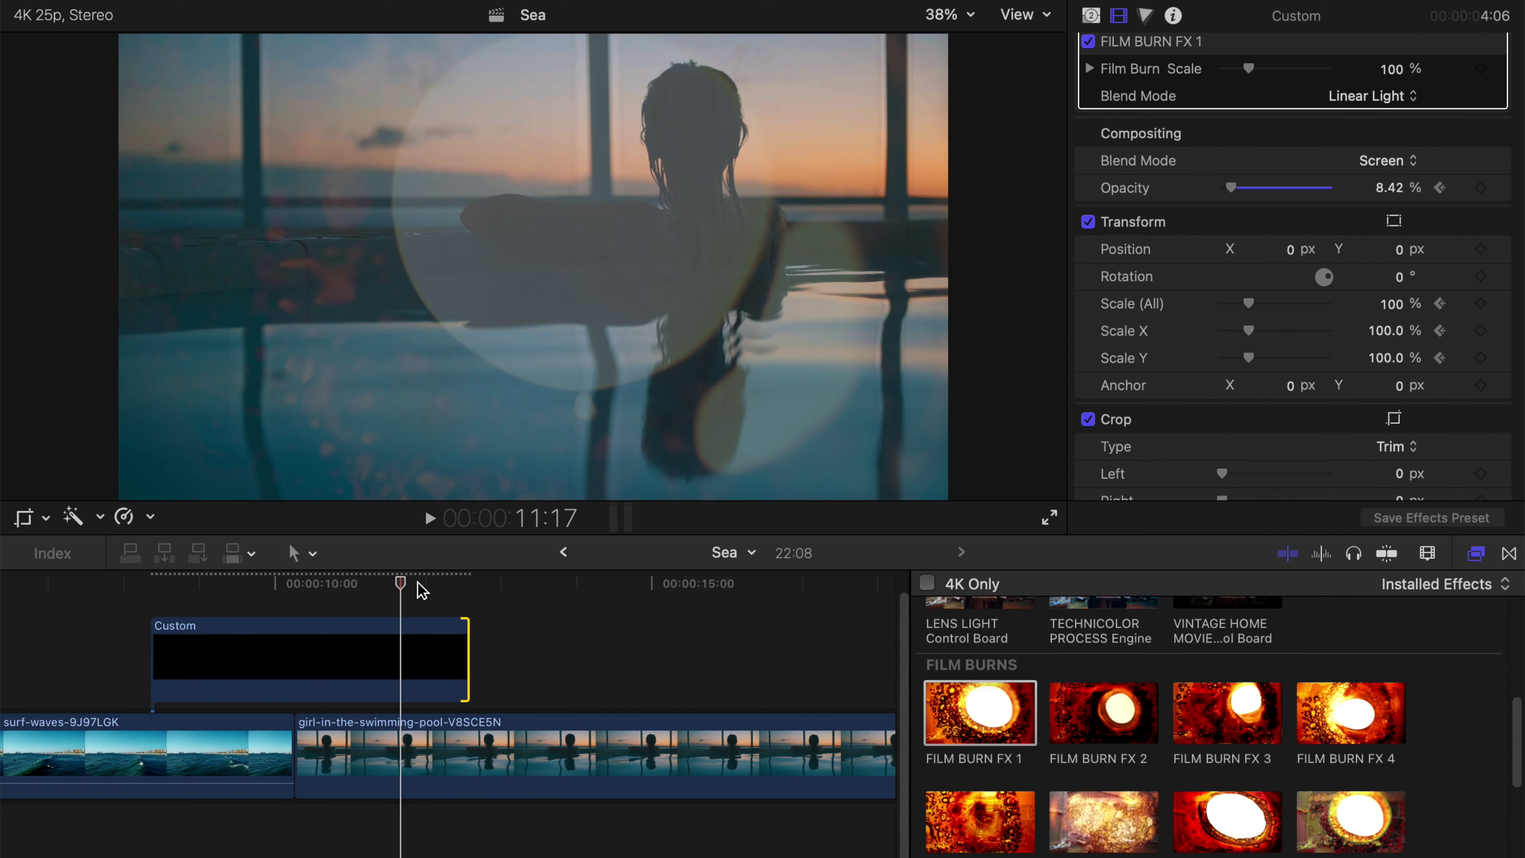
mouse_move(408, 586)
mouse_down()
mouse_move(350, 585)
mouse_move(414, 587)
mouse_up()
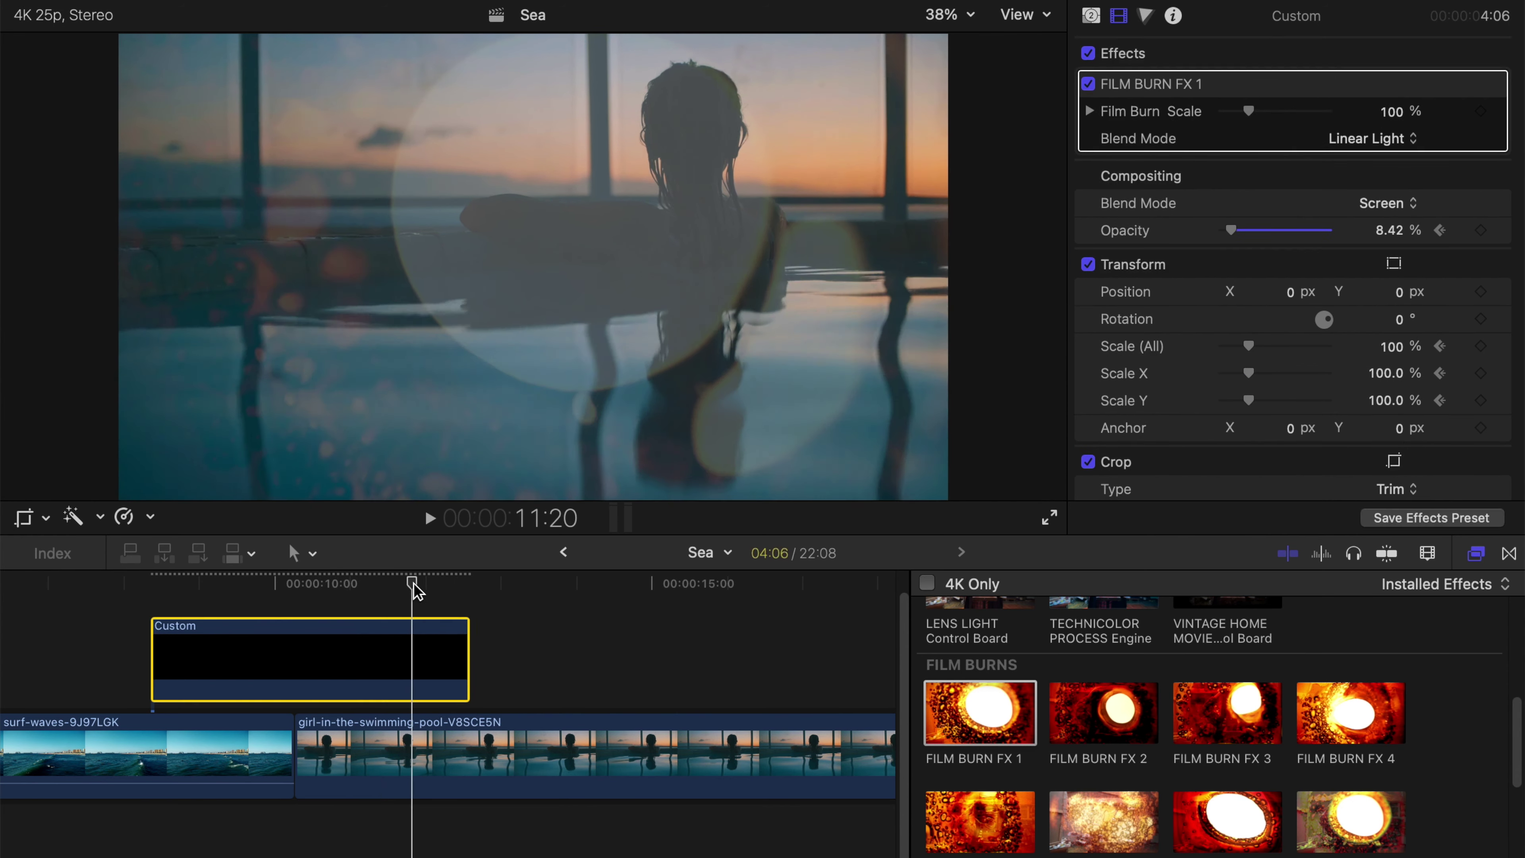
drag(463, 651, 415, 651)
drag(1228, 234, 1191, 238)
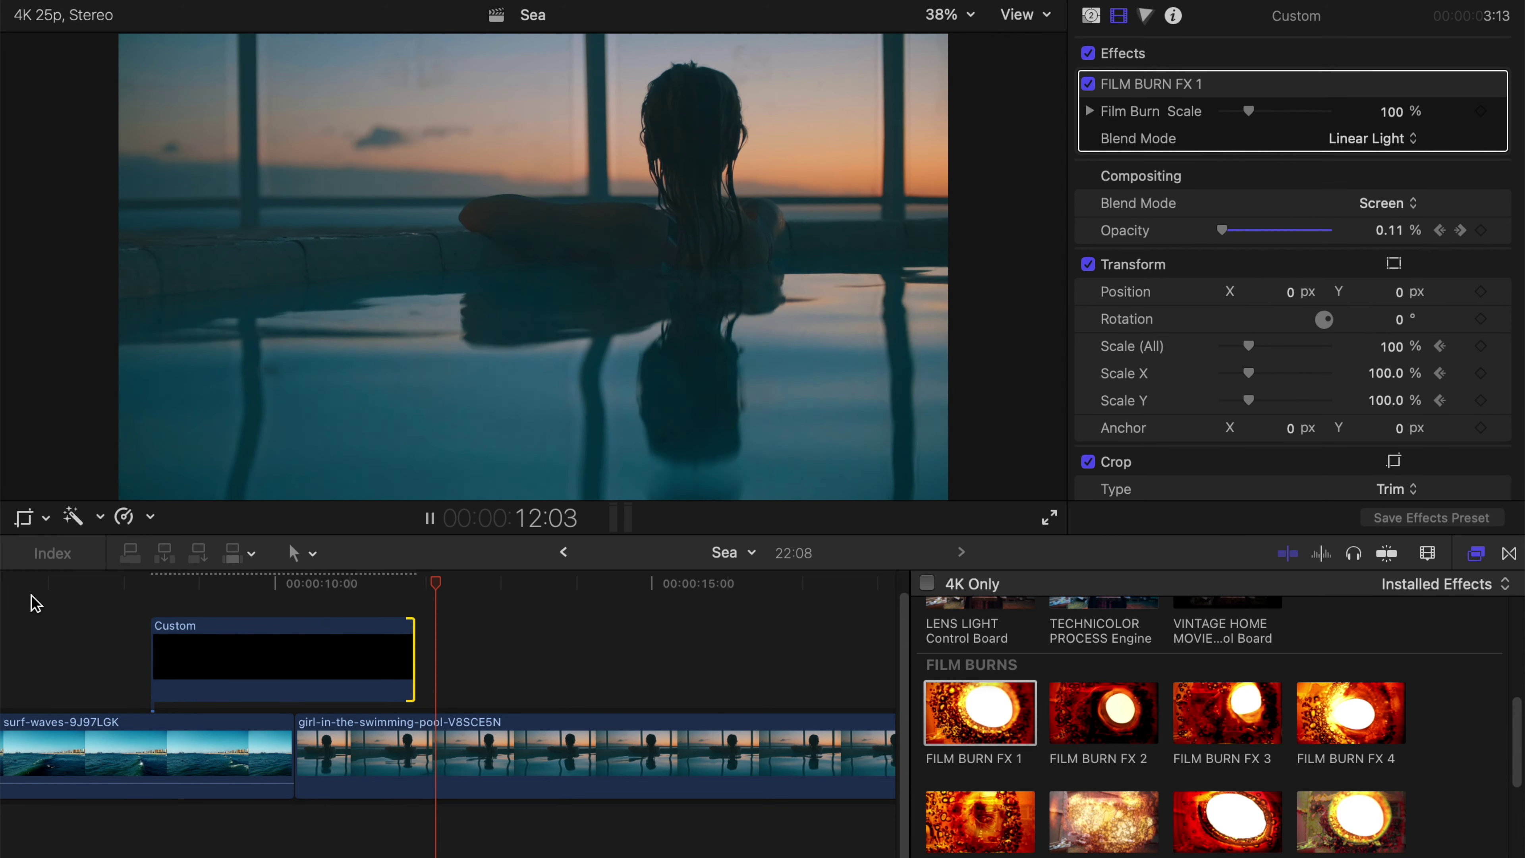
key(space)
key(shift+z)
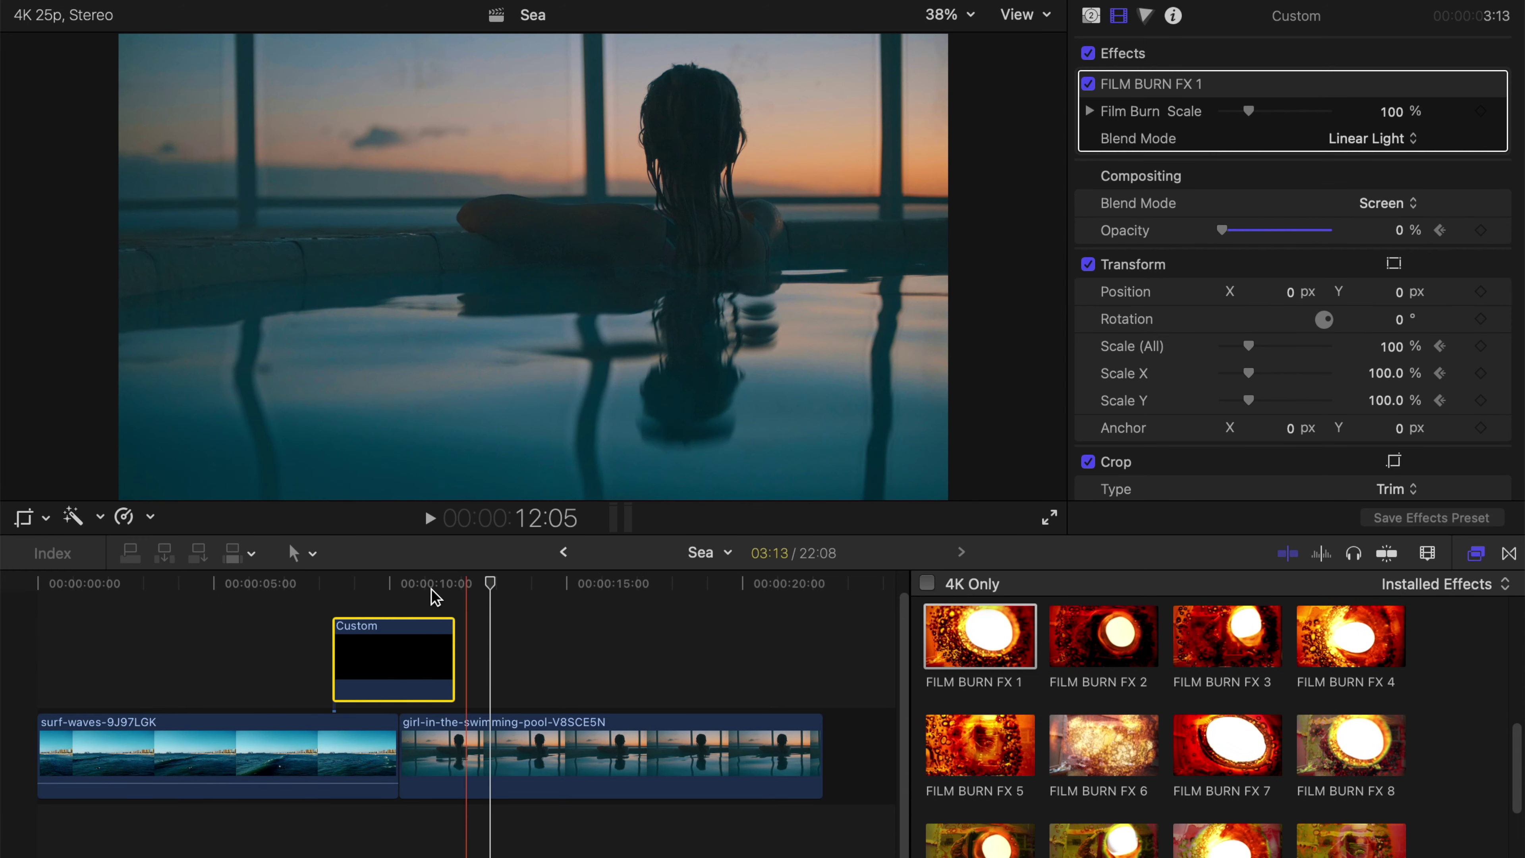
- Remove the FILM BURN FX 10 effect from the Custom clip and apply FILM BURN FX 9 instead
click(377, 654)
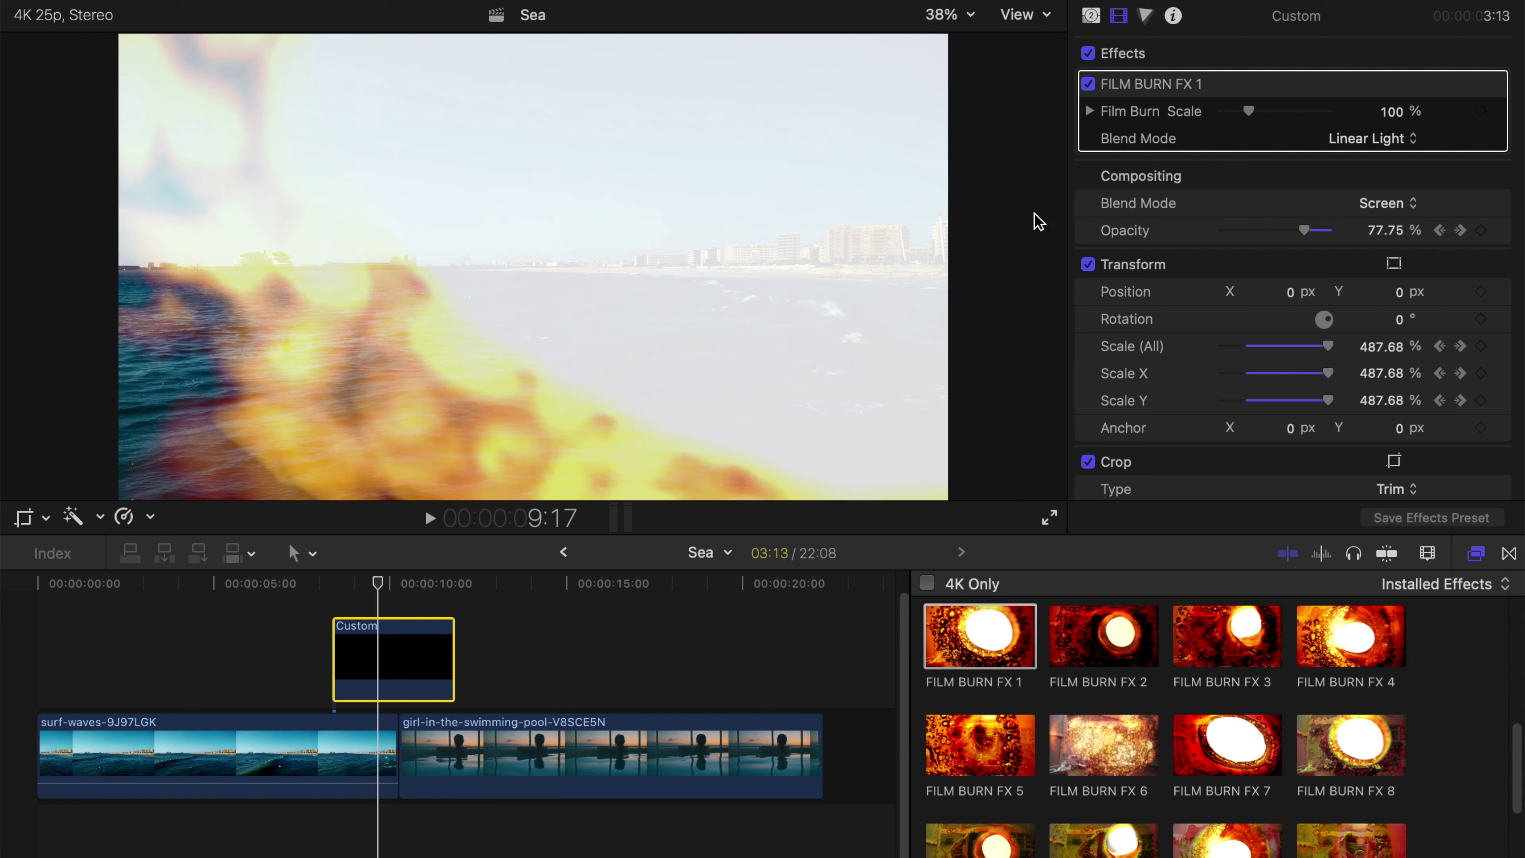
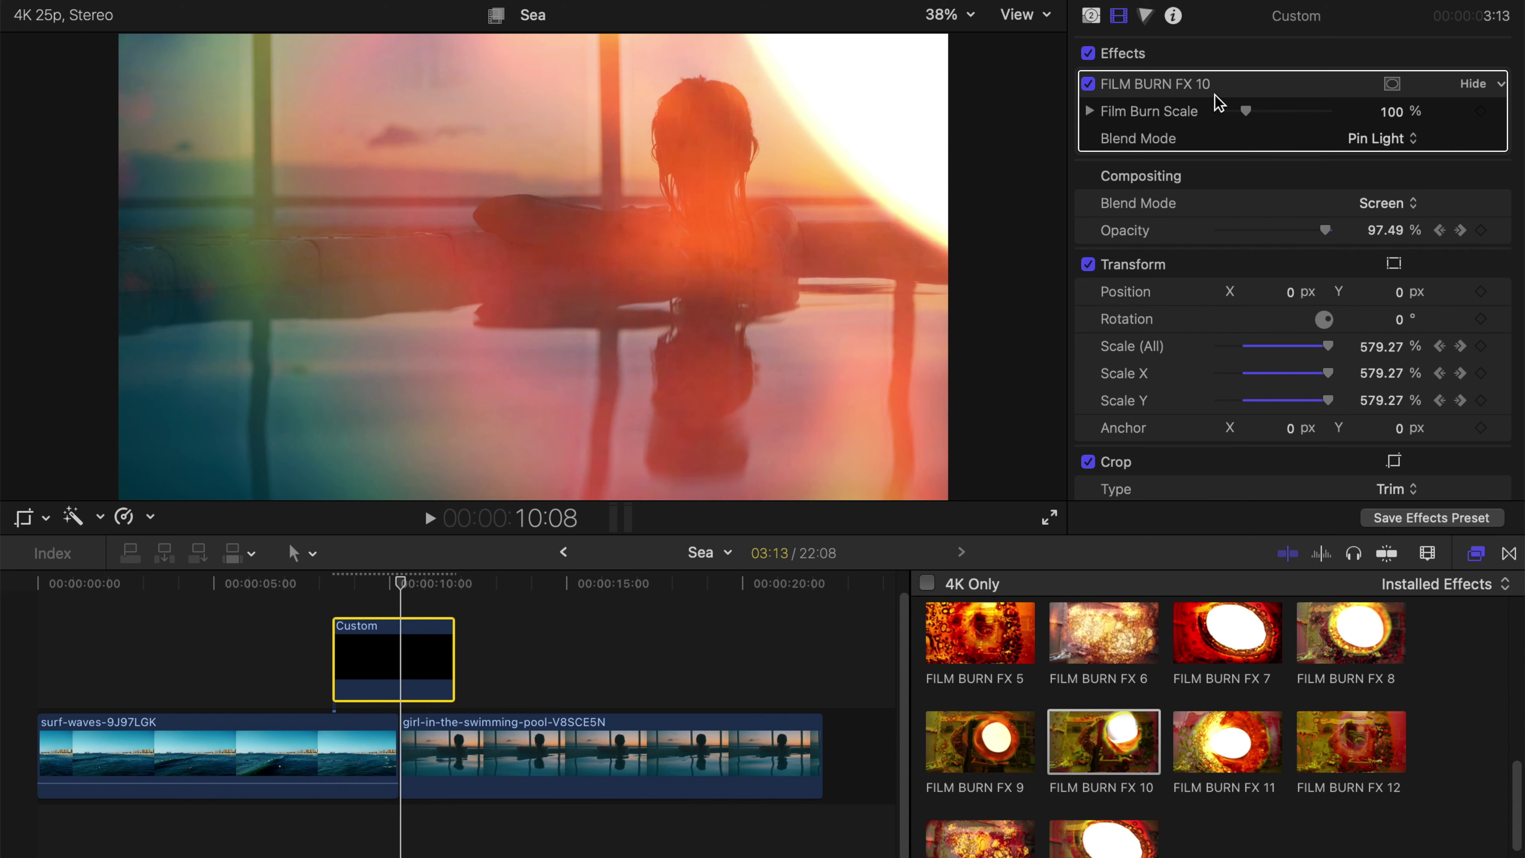
key(Delete)
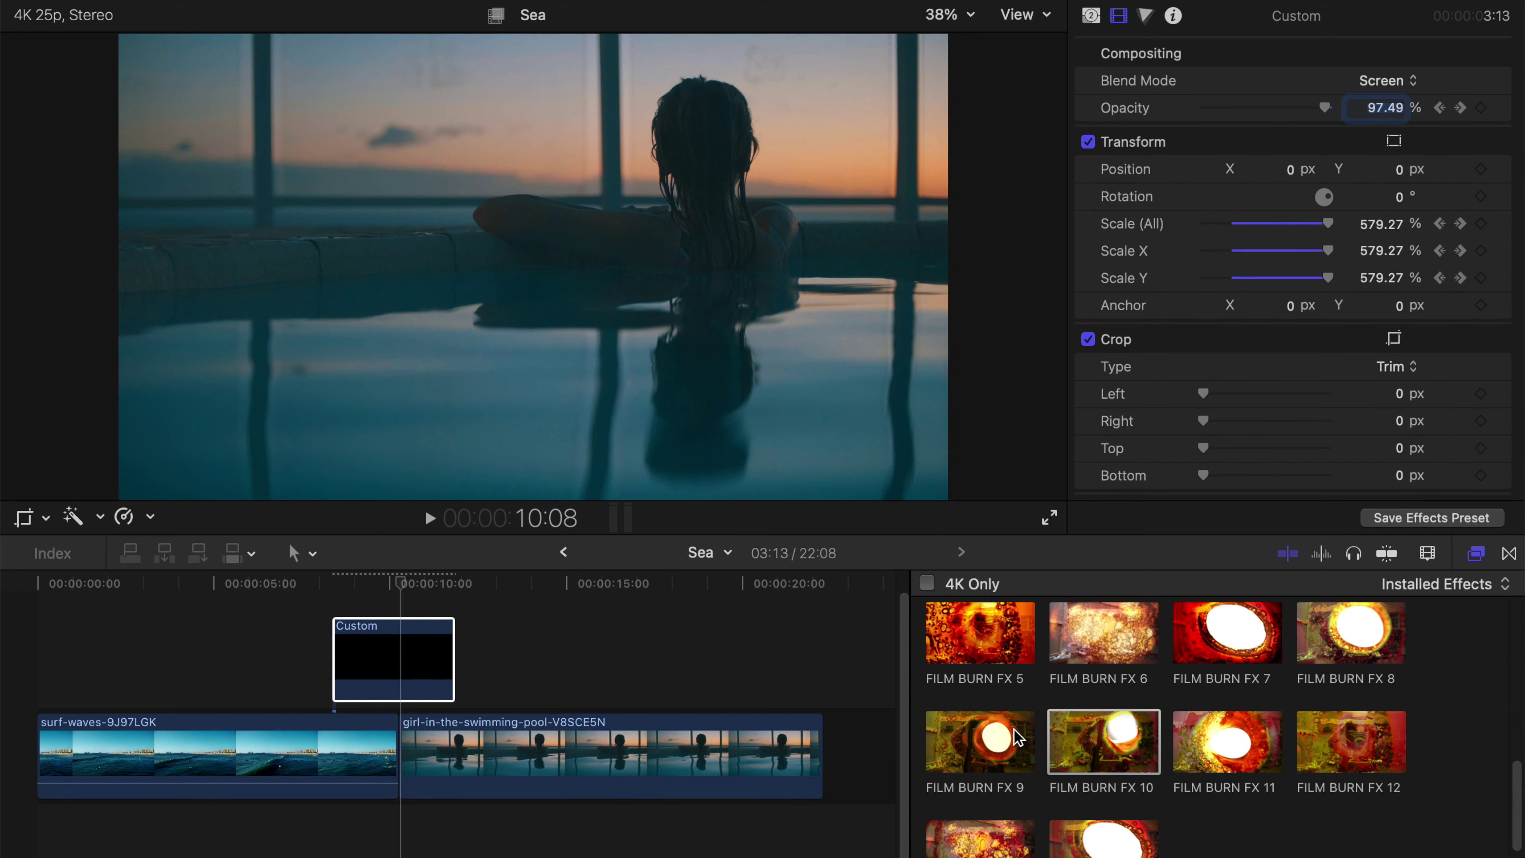
mouse_move(626, 725)
mouse_down()
mouse_move(391, 681)
mouse_move(388, 663)
mouse_up()
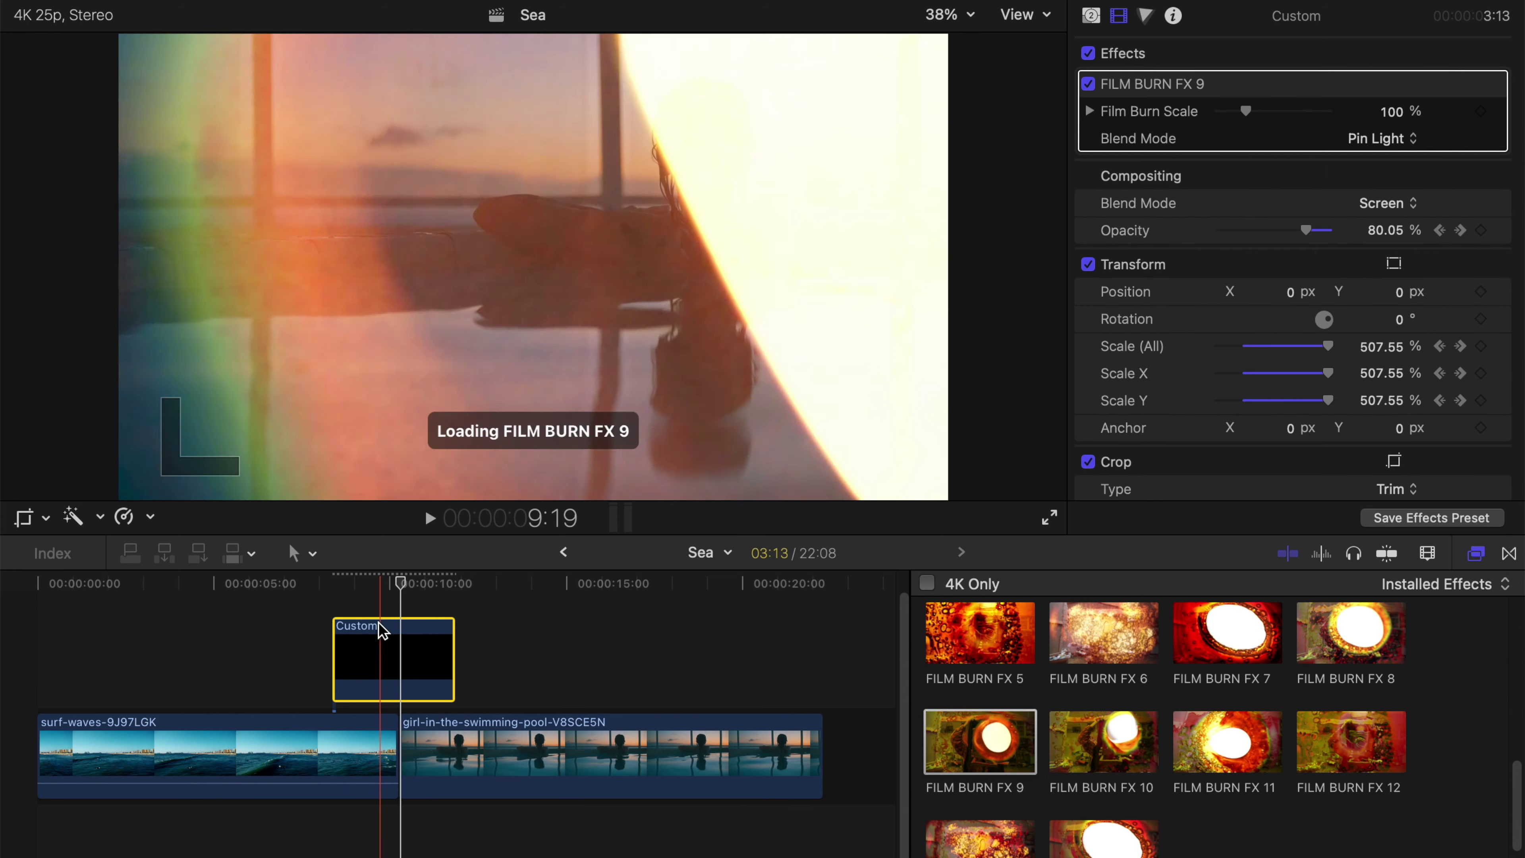
- Play back the transition with FILM BURN FX 9 applied to the Custom clip
key(space)
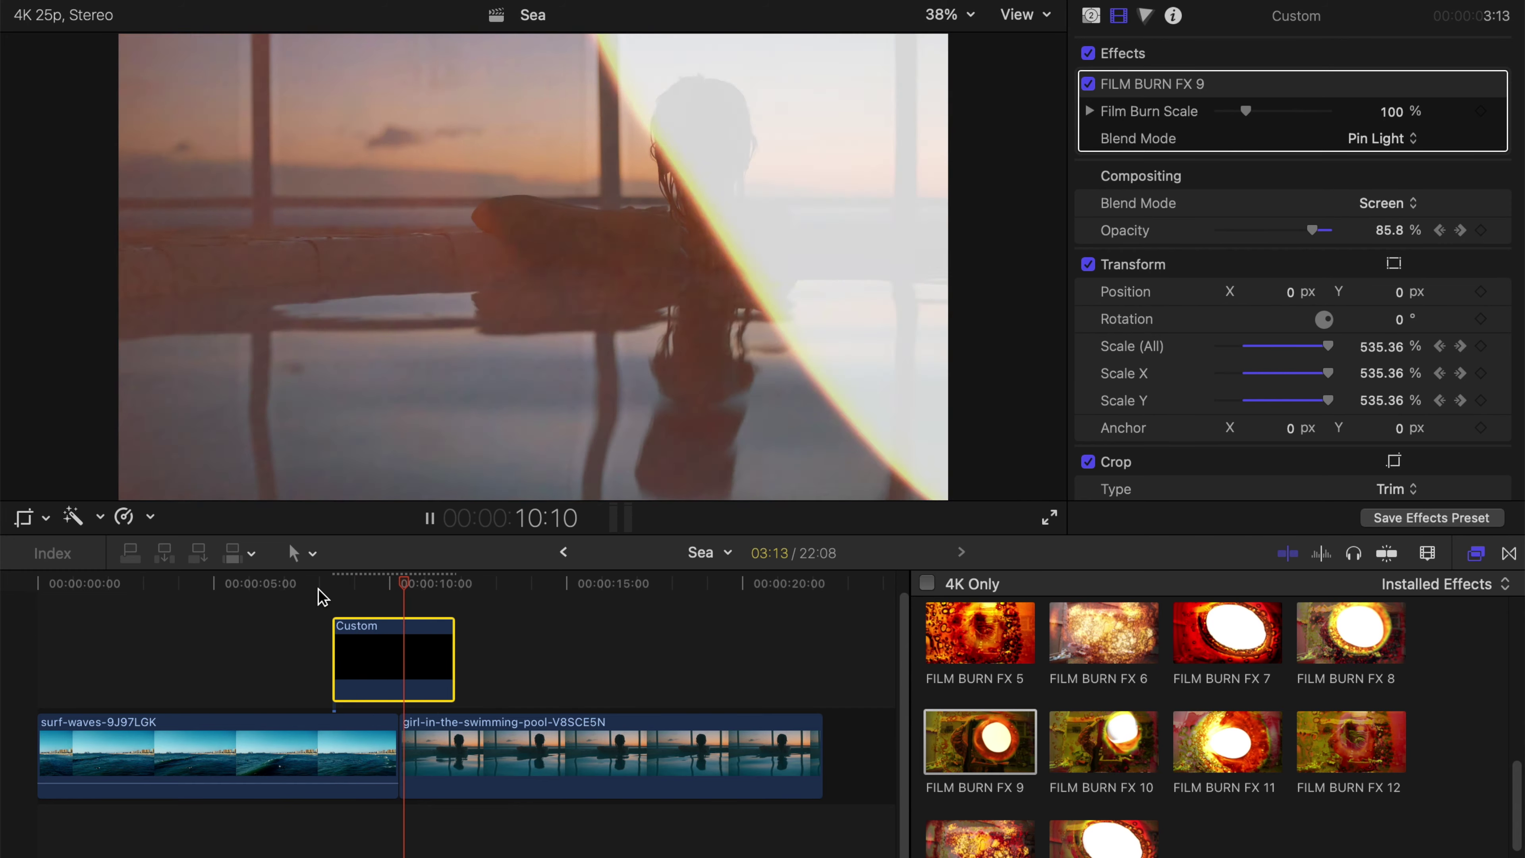
key(space)
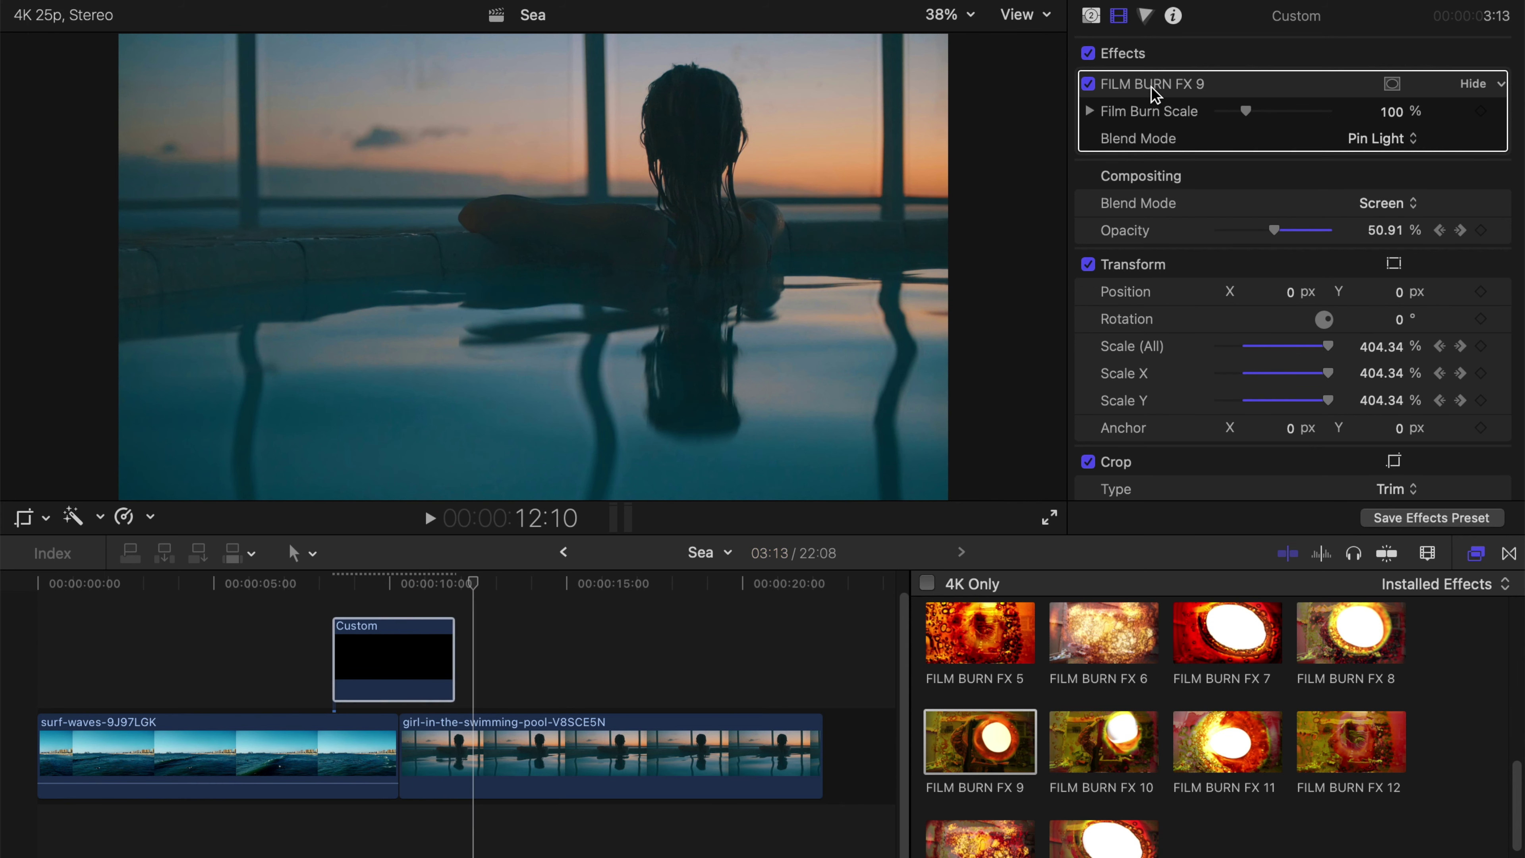
- Replace FILM BURN FX 9 on the Custom clip with FILM BURN FX 10 and place the playhead at 9:19
scroll(1147, 747, down, 2)
mouse_move(1133, 715)
mouse_down()
mouse_move(395, 695)
mouse_move(392, 665)
mouse_up()
drag(362, 582, 382, 584)
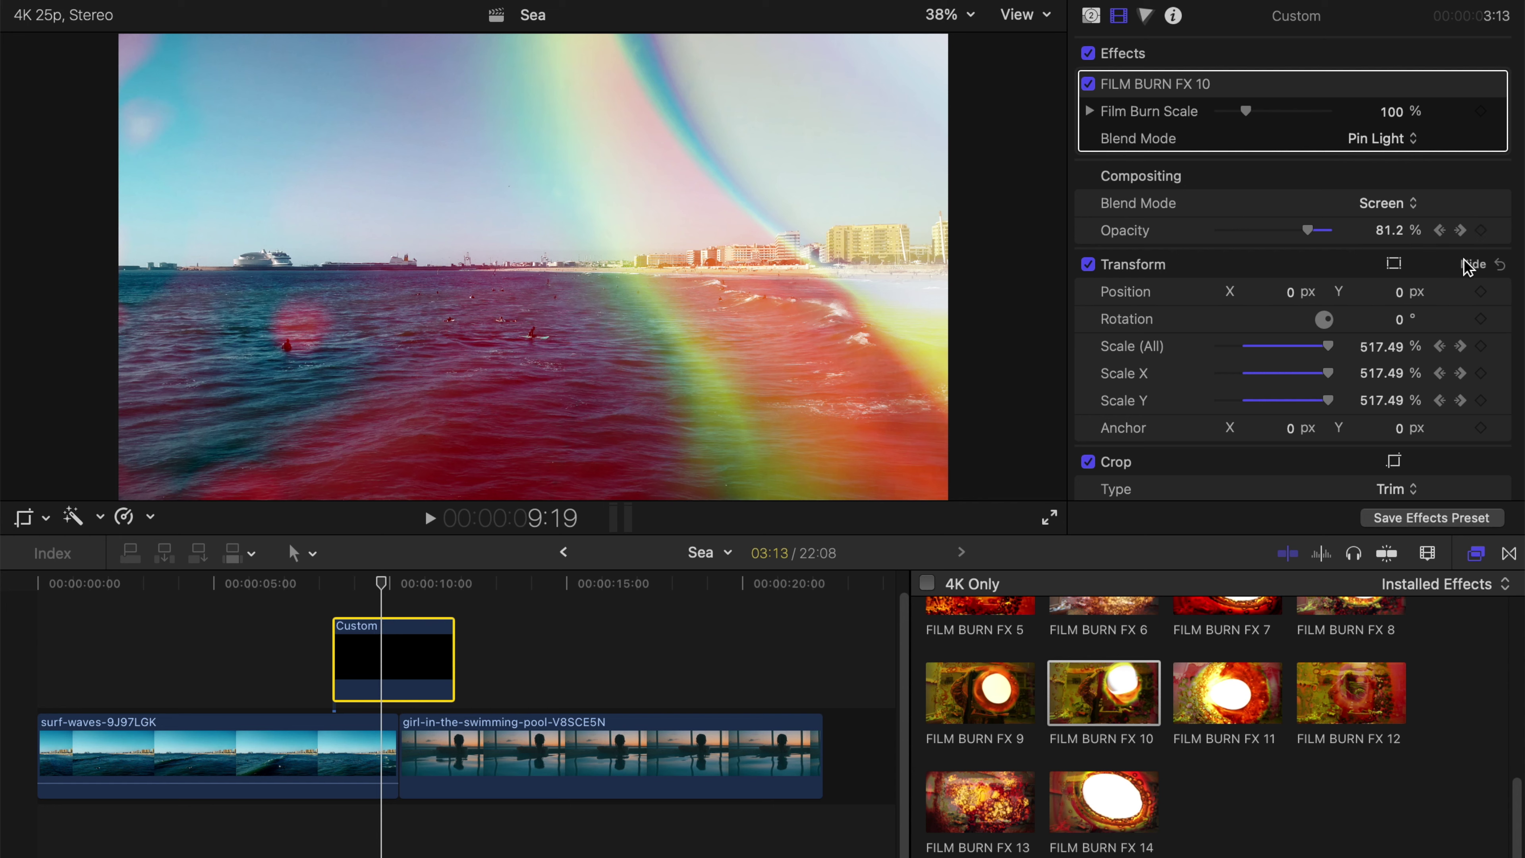
- Reset the Custom clip's keyframed opacity and scale, setting a constant opacity of 81% and an overall scale of 507%
click(1499, 231)
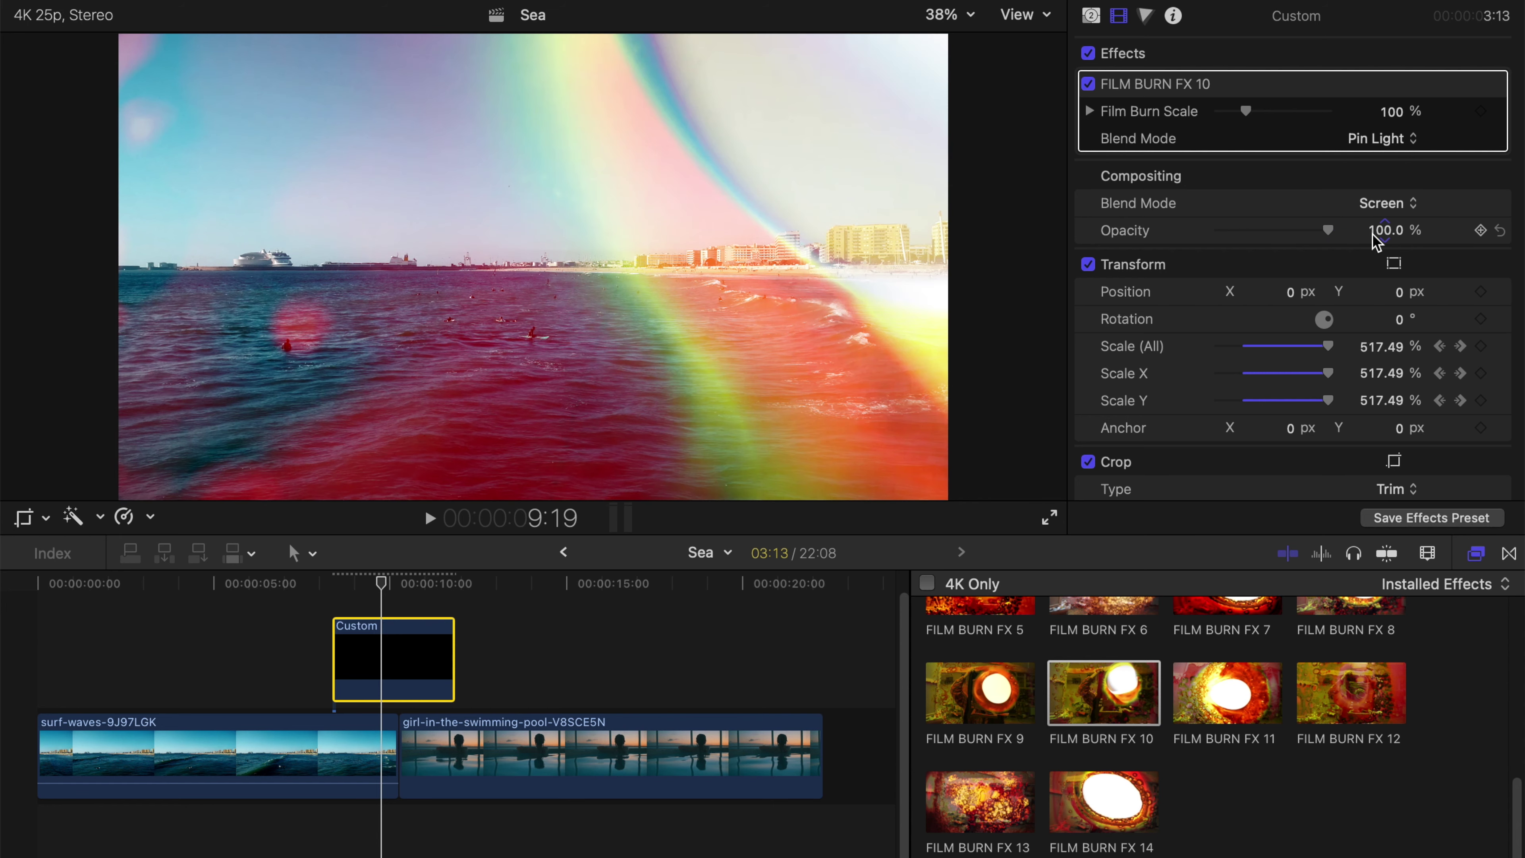
text(81)
key(Return)
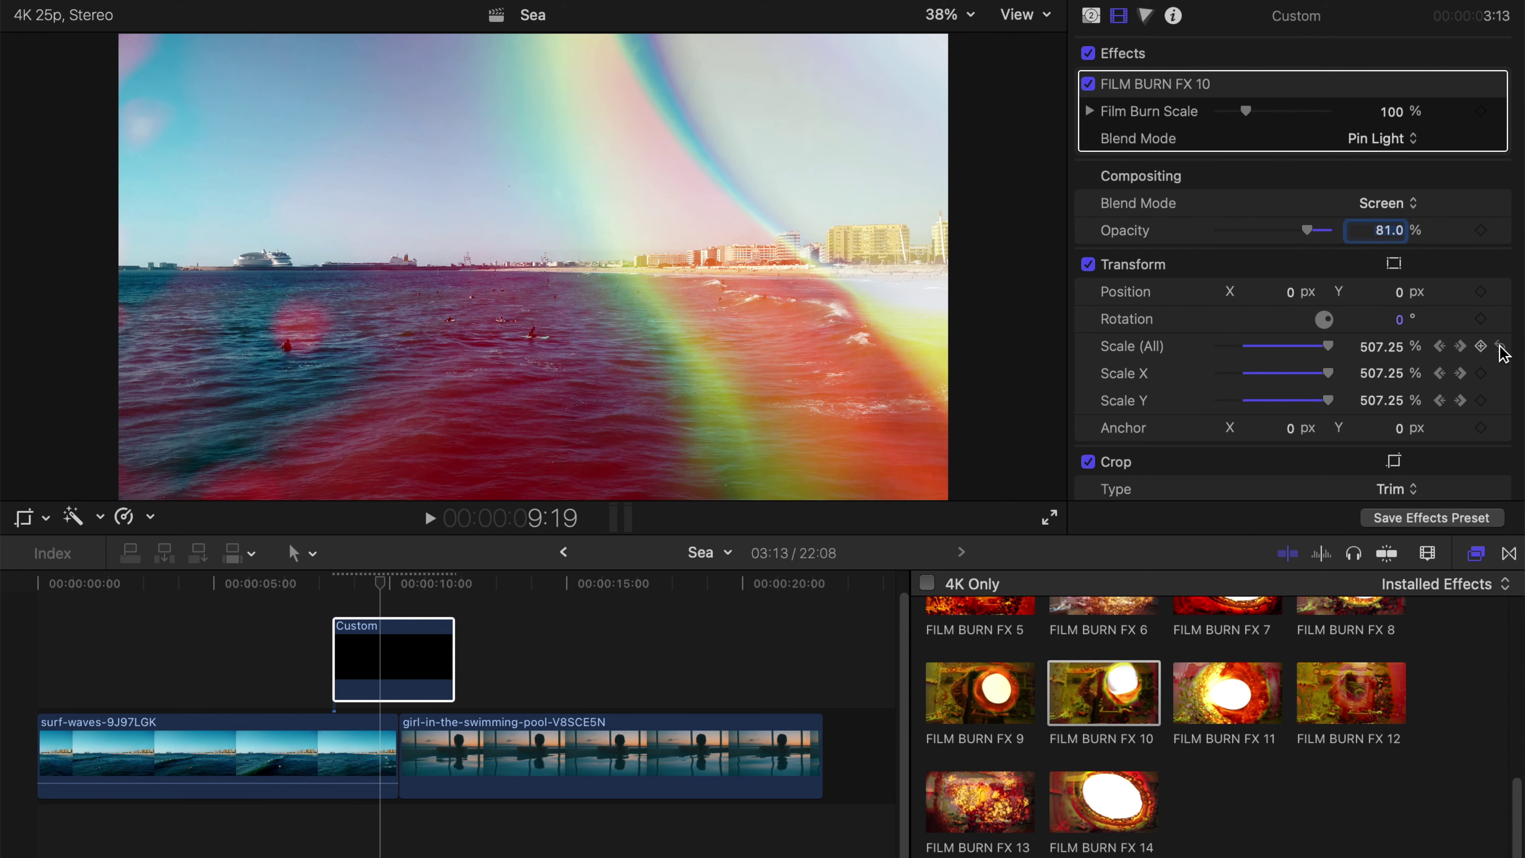
click(1500, 347)
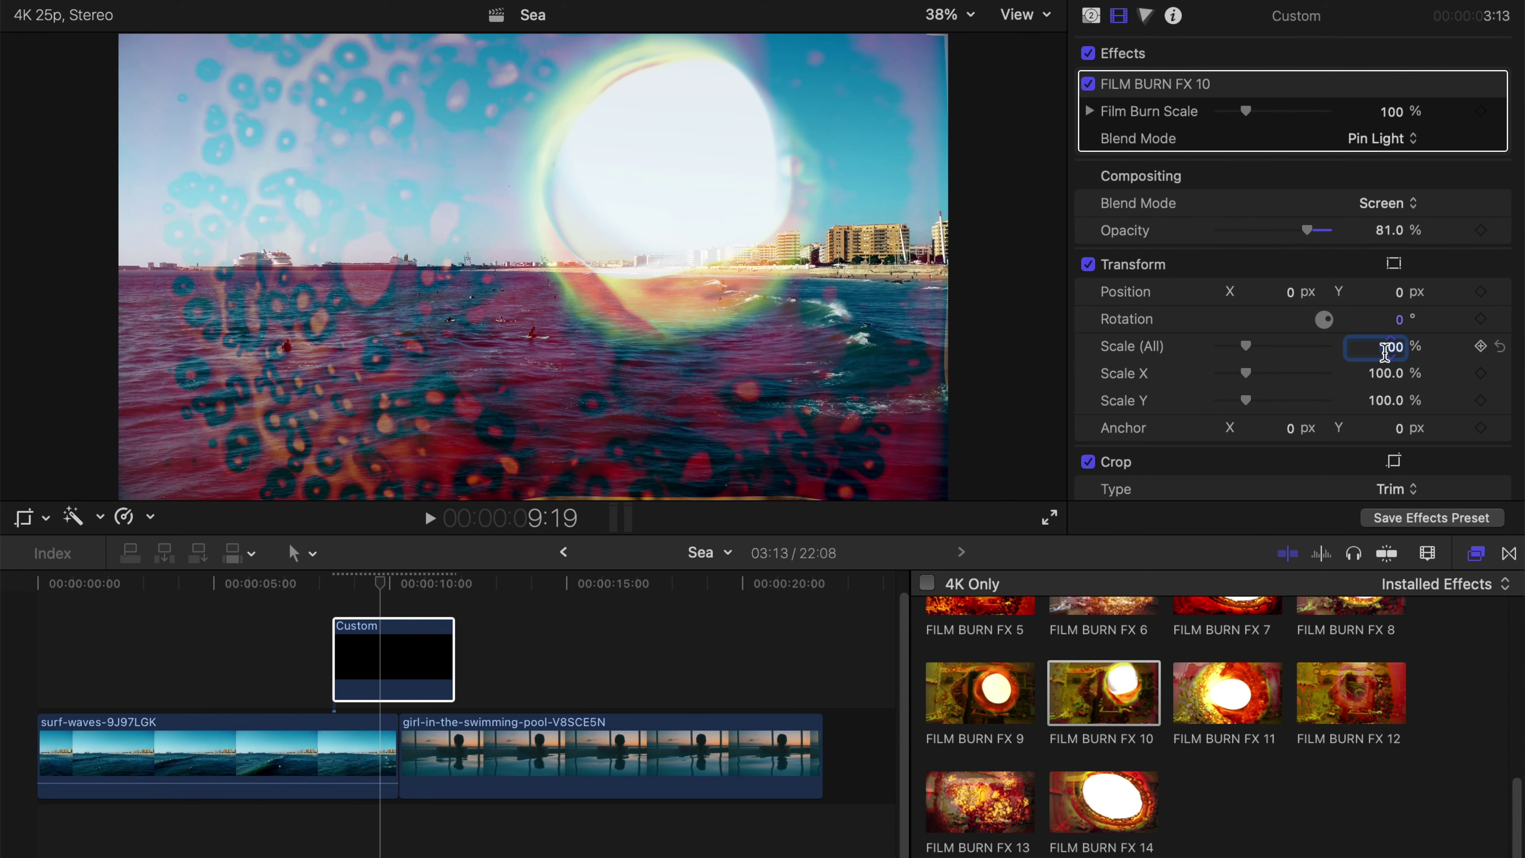
text(507)
key(Return)
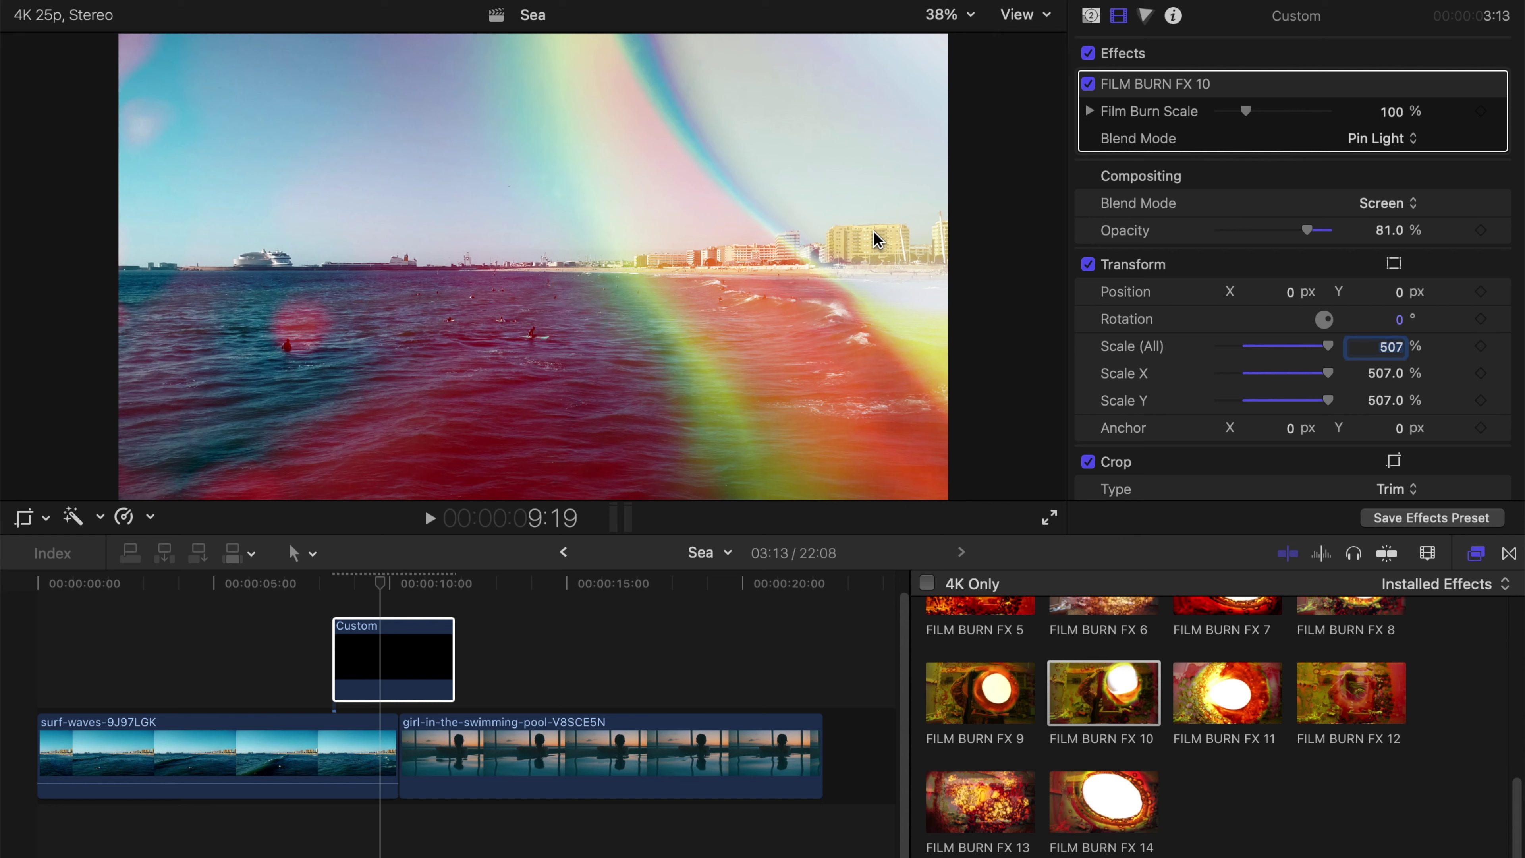
- Set the Custom clip's position to X -389.8 px and Y 1389 px and play back the transition
drag(1289, 292, 1207, 293)
drag(1399, 292, 1399, 186)
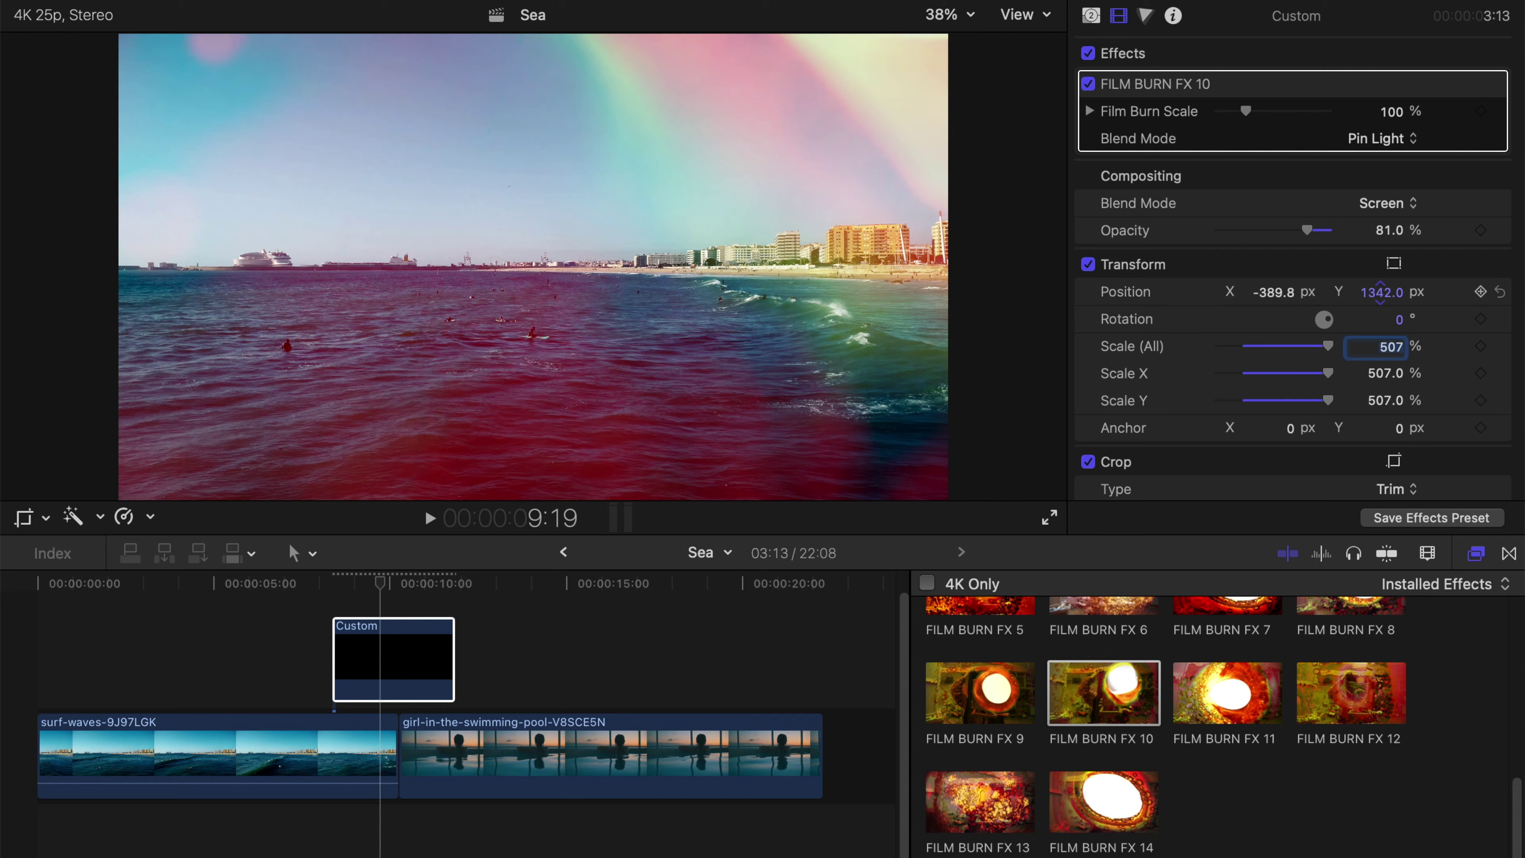
click(284, 595)
key(space)
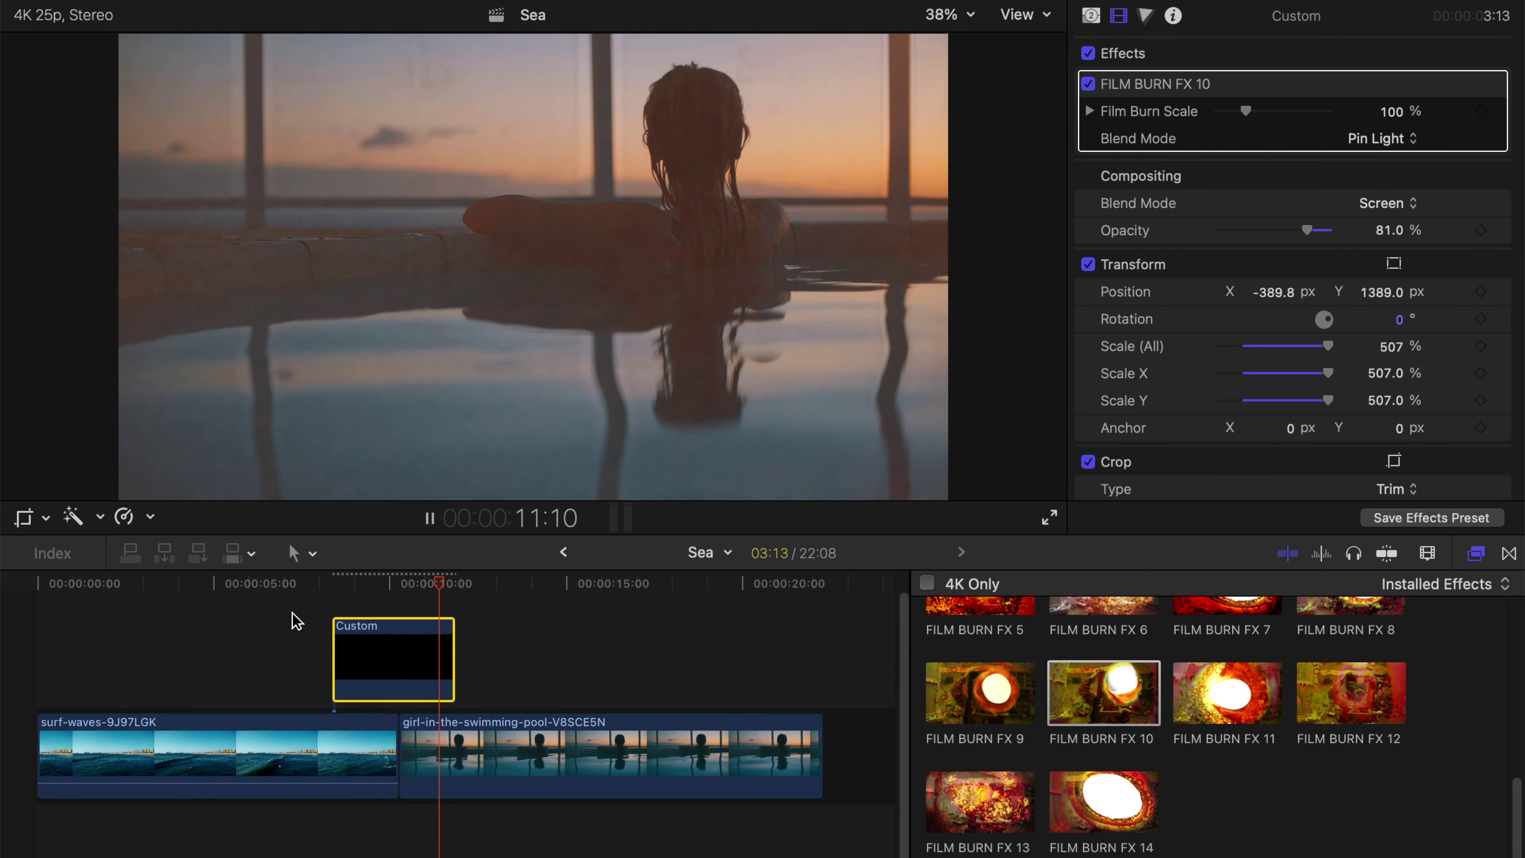
click(339, 584)
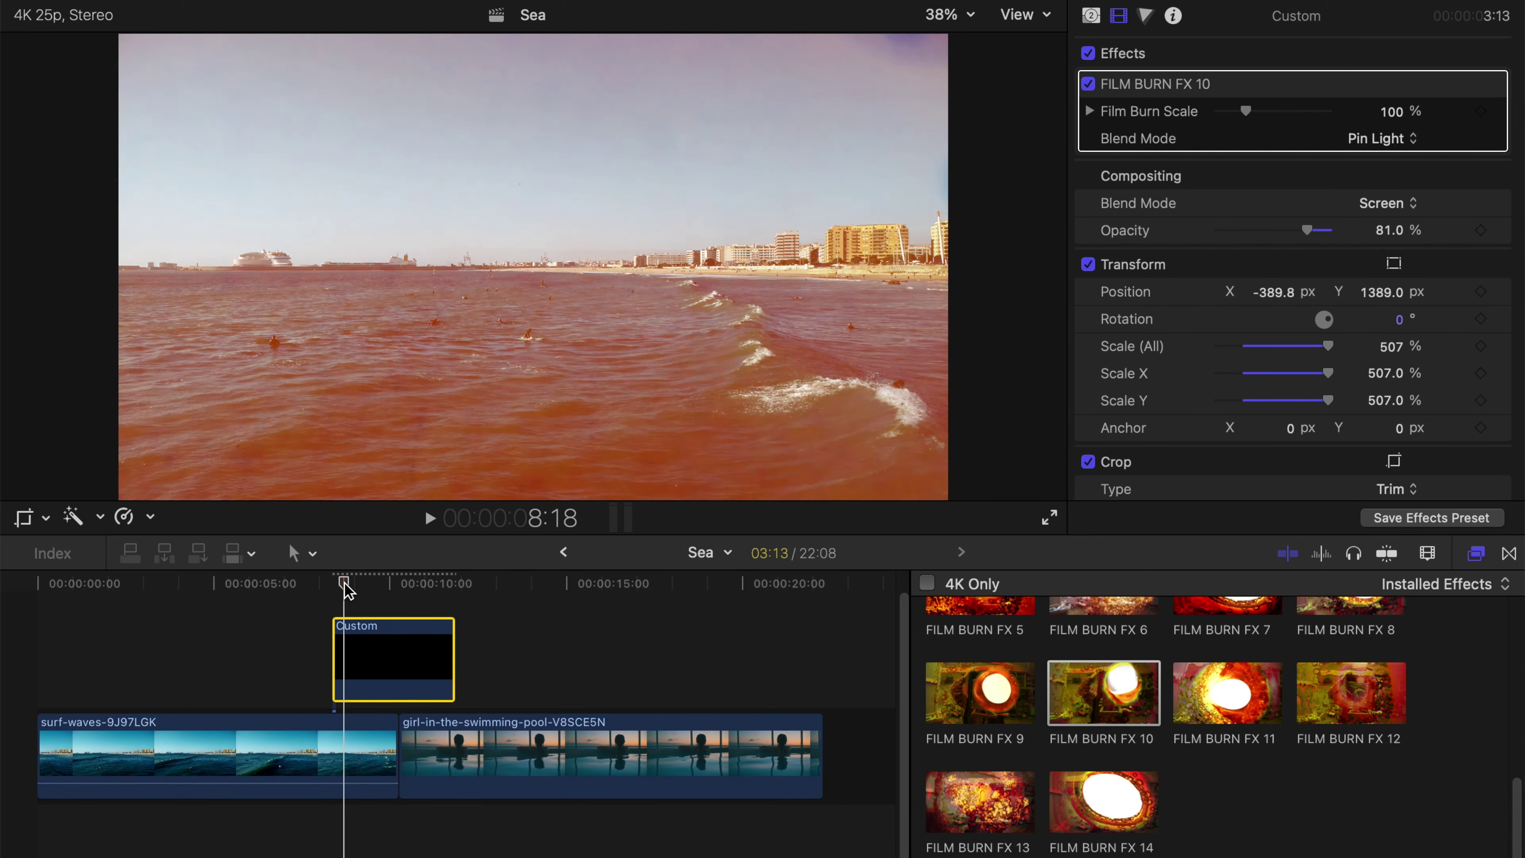
- Enlarge the viewer to 48% and play back the transition from just before the Custom clip
click(326, 582)
drag(488, 534, 500, 597)
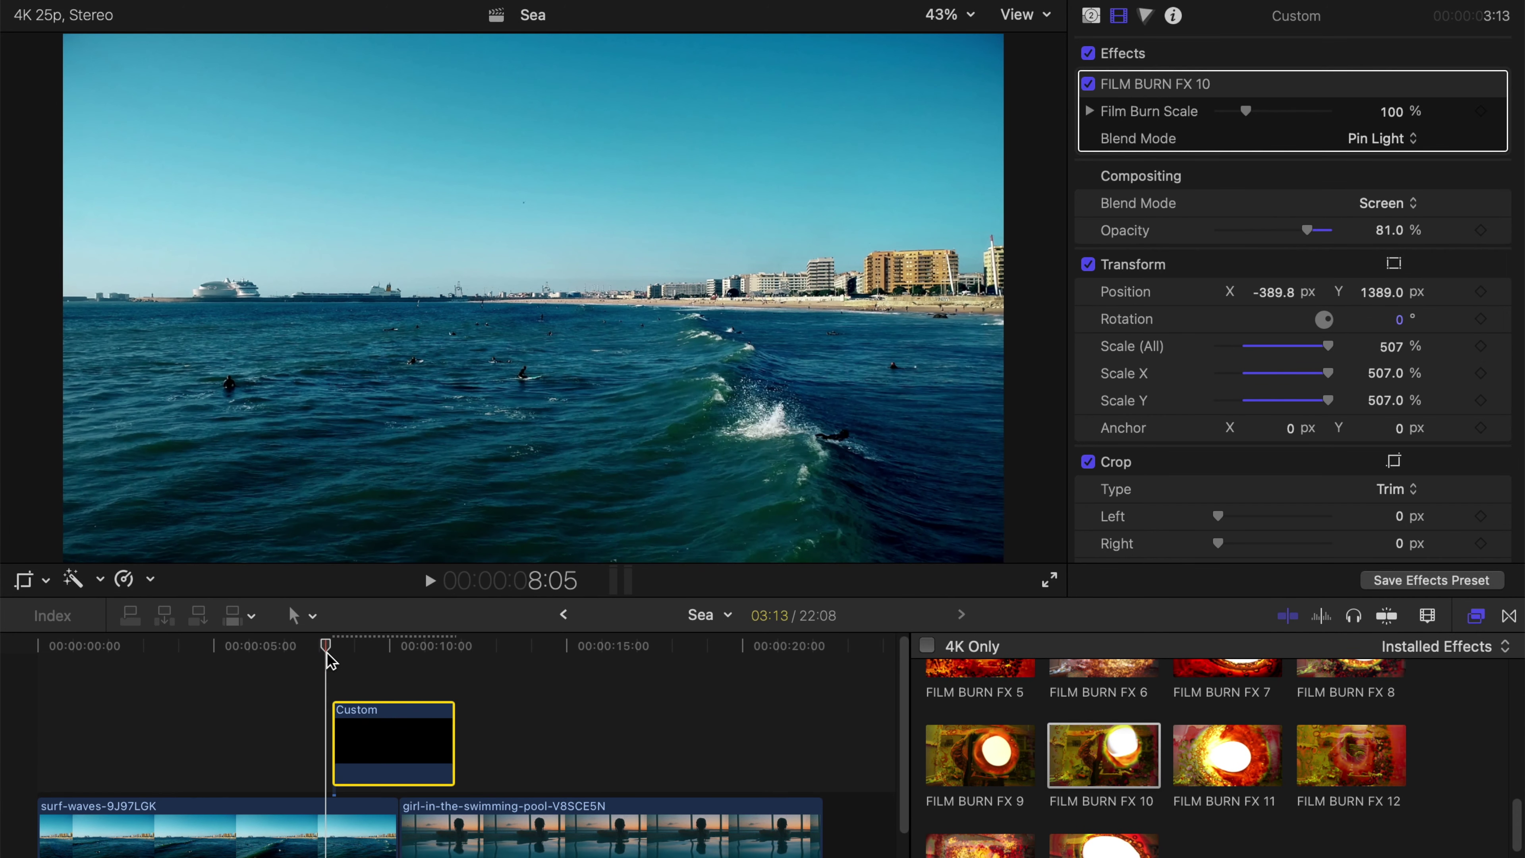
scroll(330, 659, down, 2)
drag(329, 600, 343, 662)
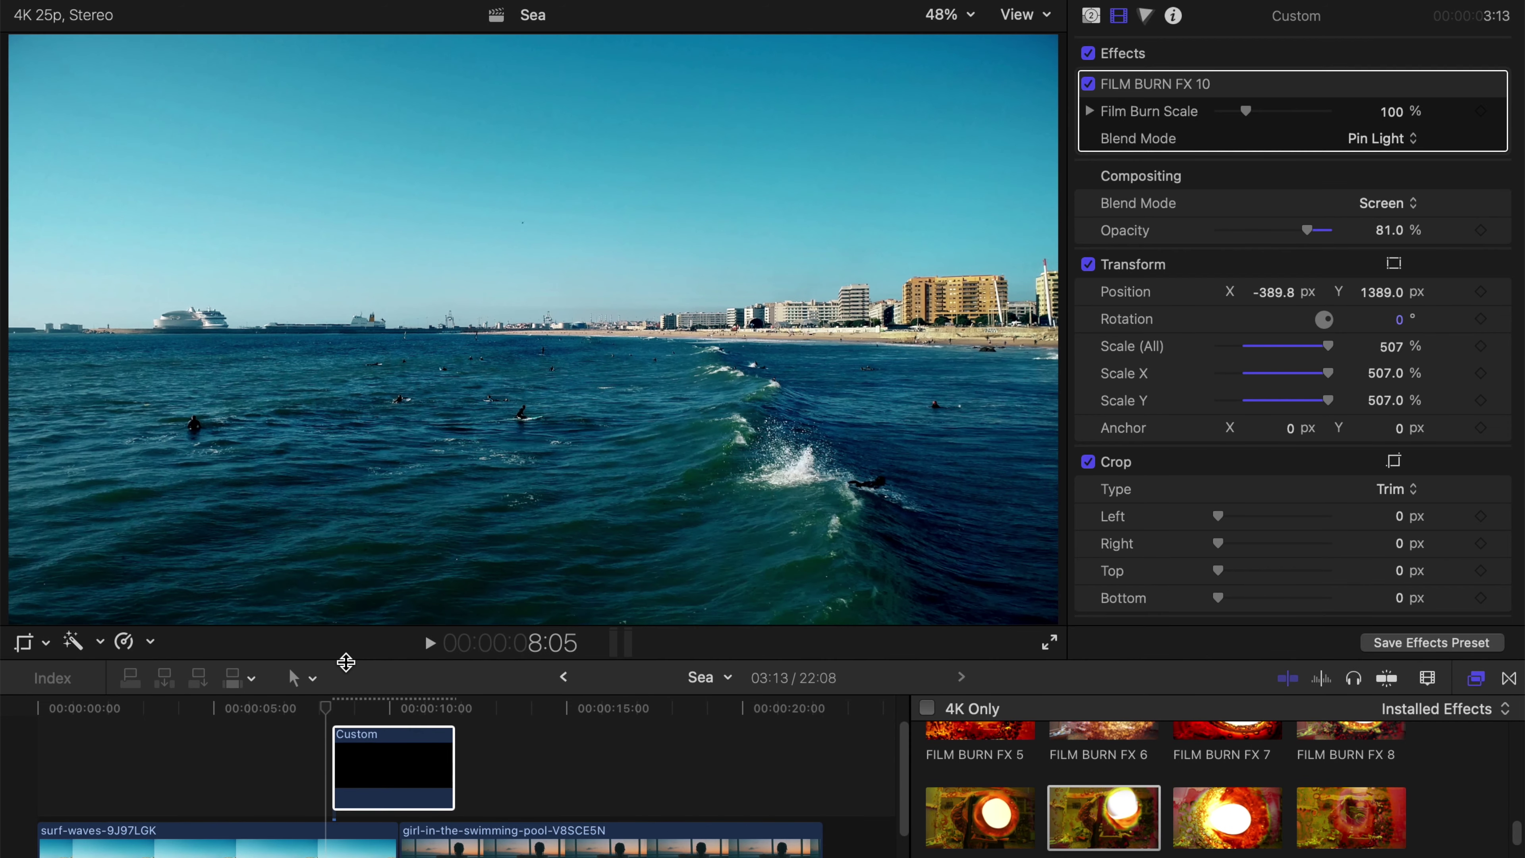
click(339, 742)
key(space)
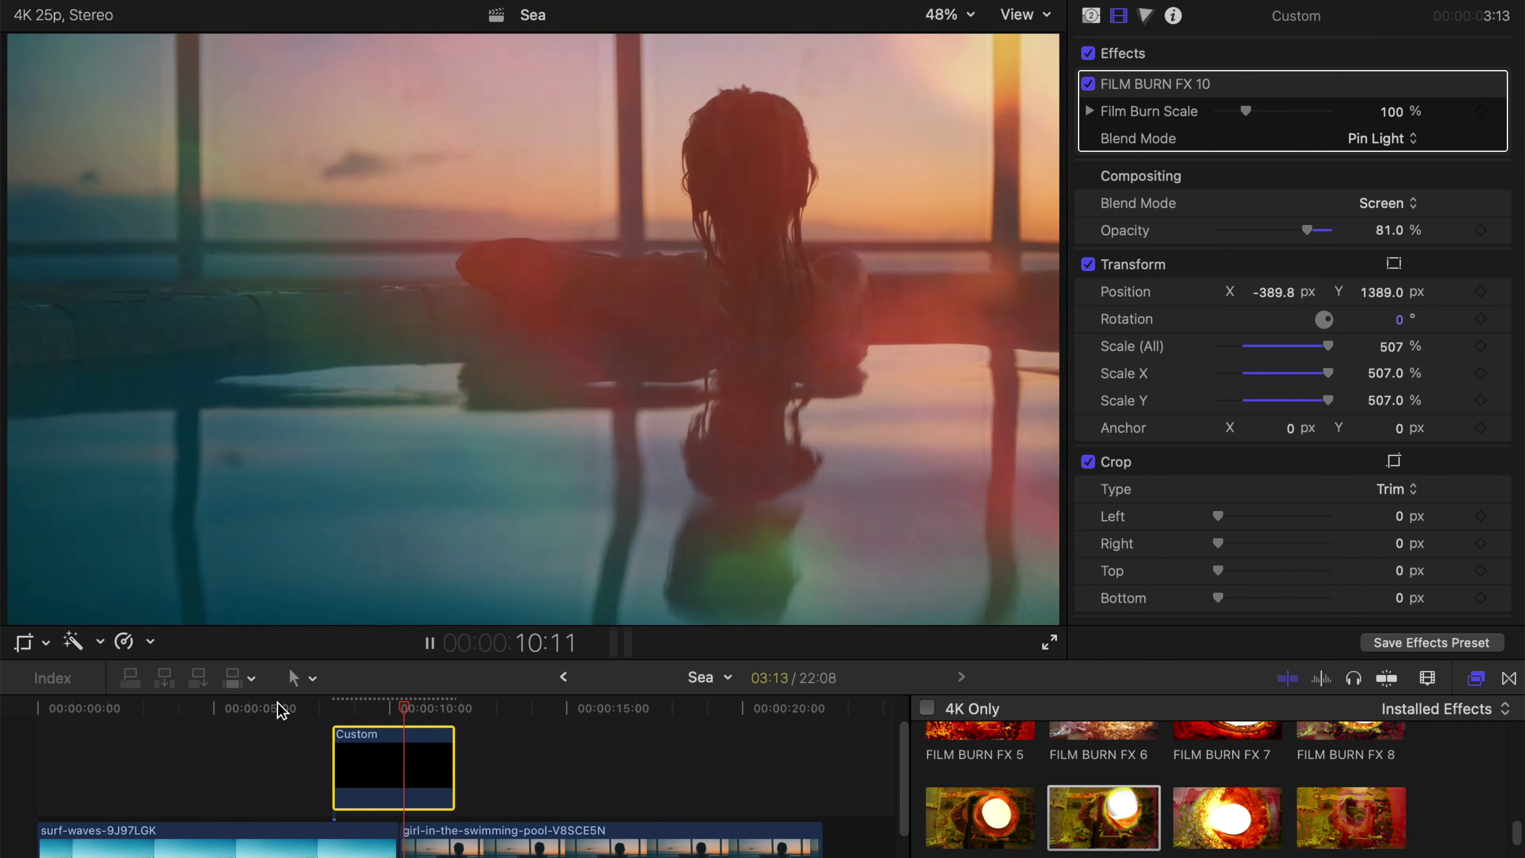
key(space)
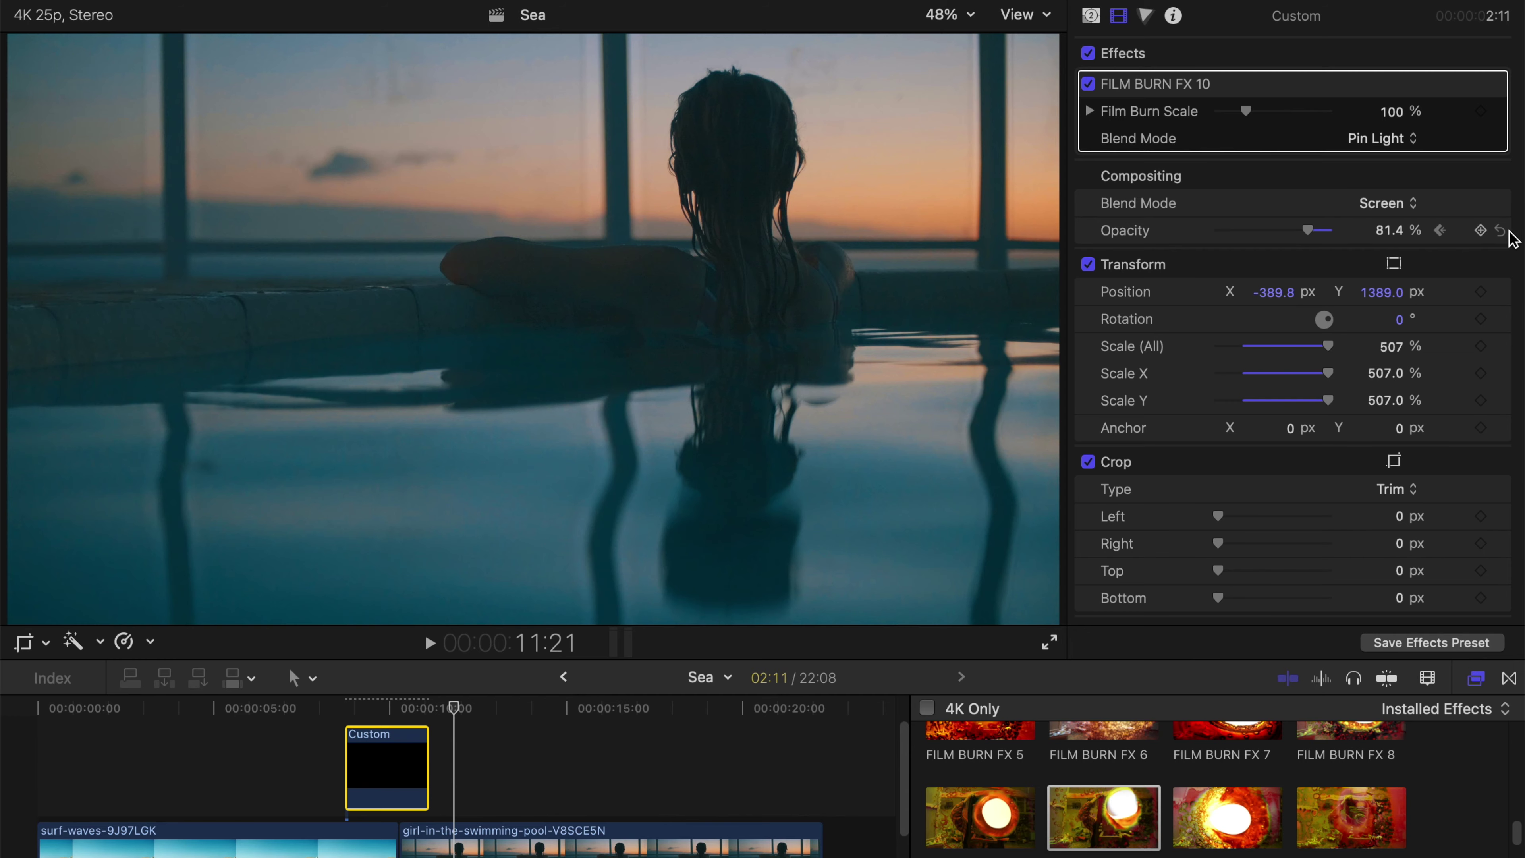
- Reset the Custom clip's opacity to 100% and extend the clip over both video clips to a duration of 22:07
click(1501, 229)
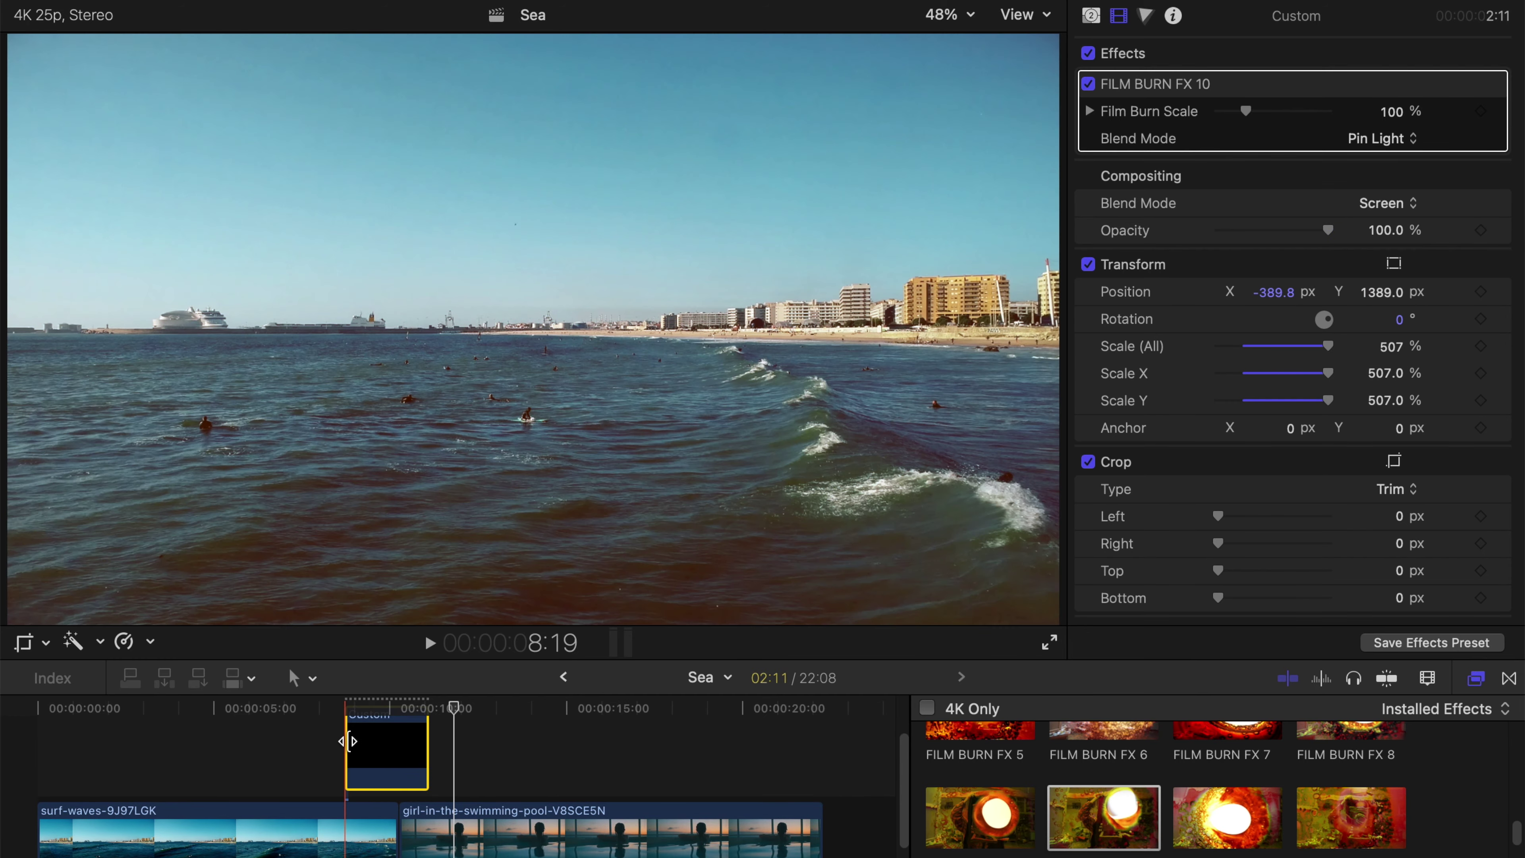
drag(348, 740, 50, 741)
drag(443, 755, 828, 748)
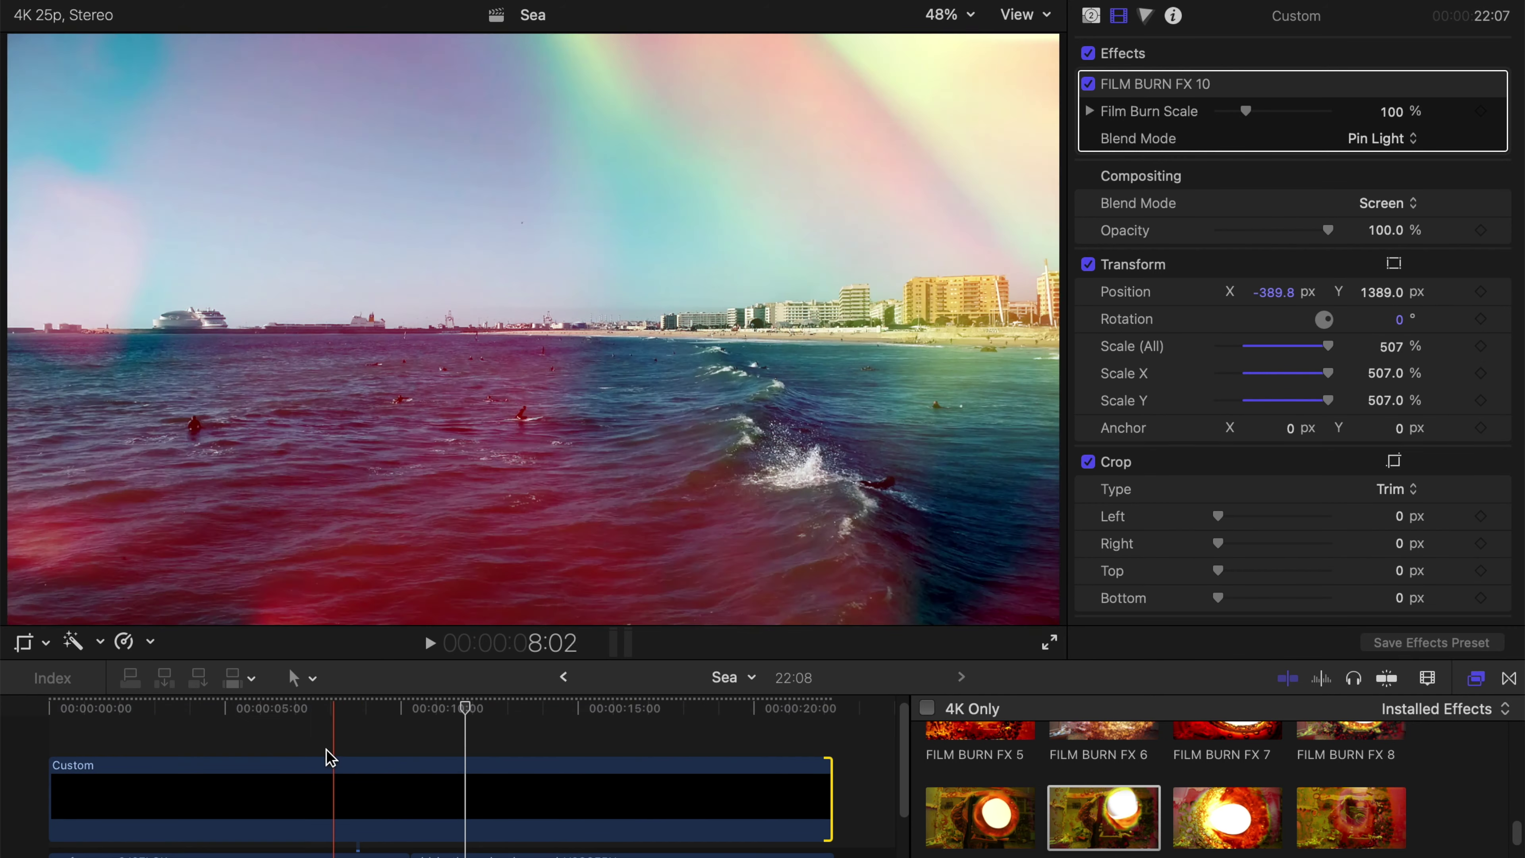
- Play back the timeline from near its start with the extended film burn, stopping at 8:09
click(81, 723)
key(space)
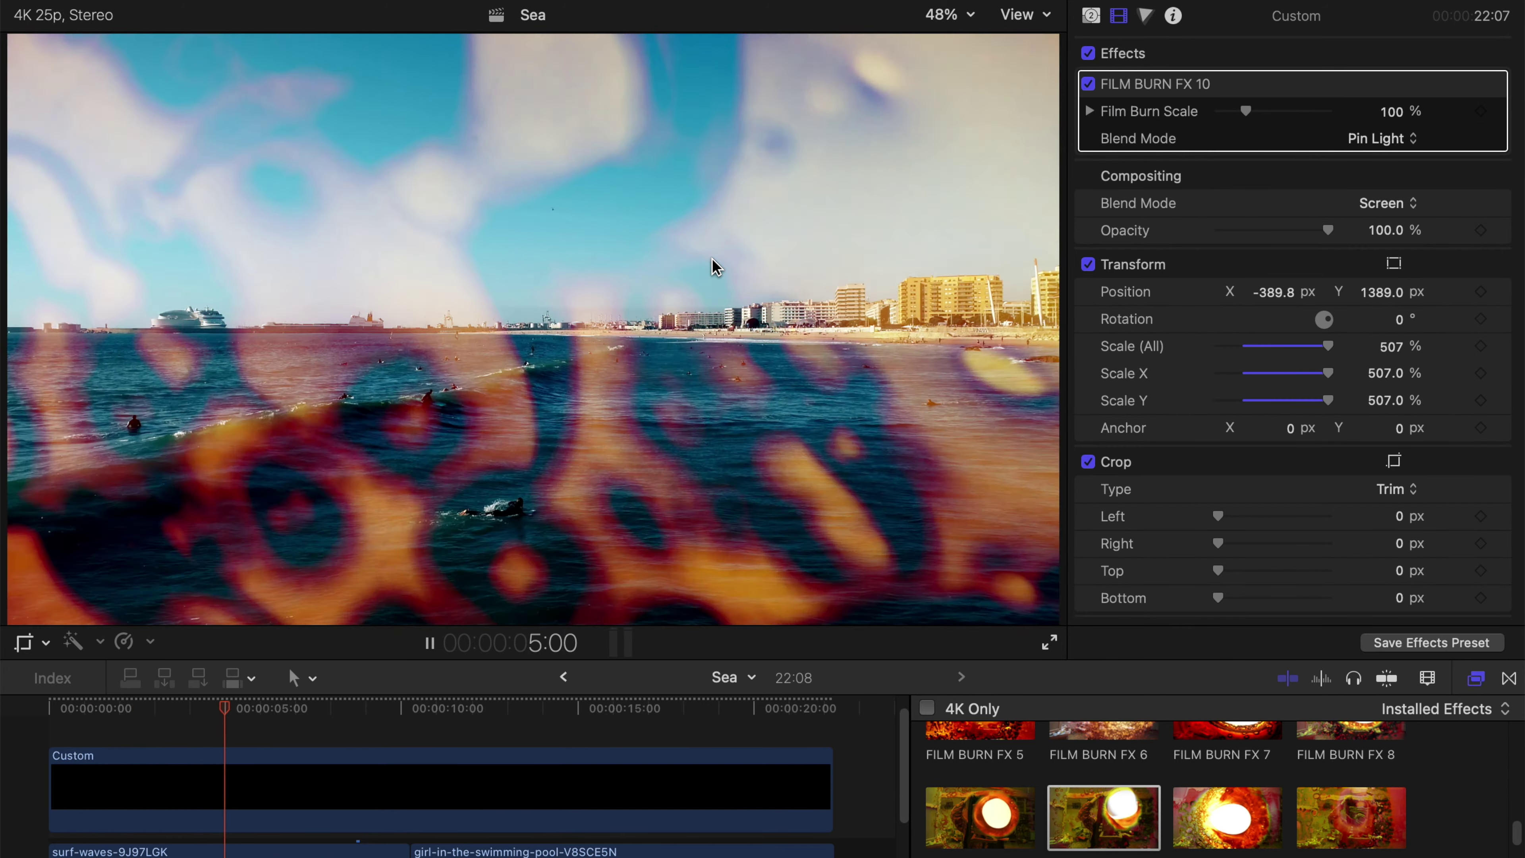
mouse_move(1426, 243)
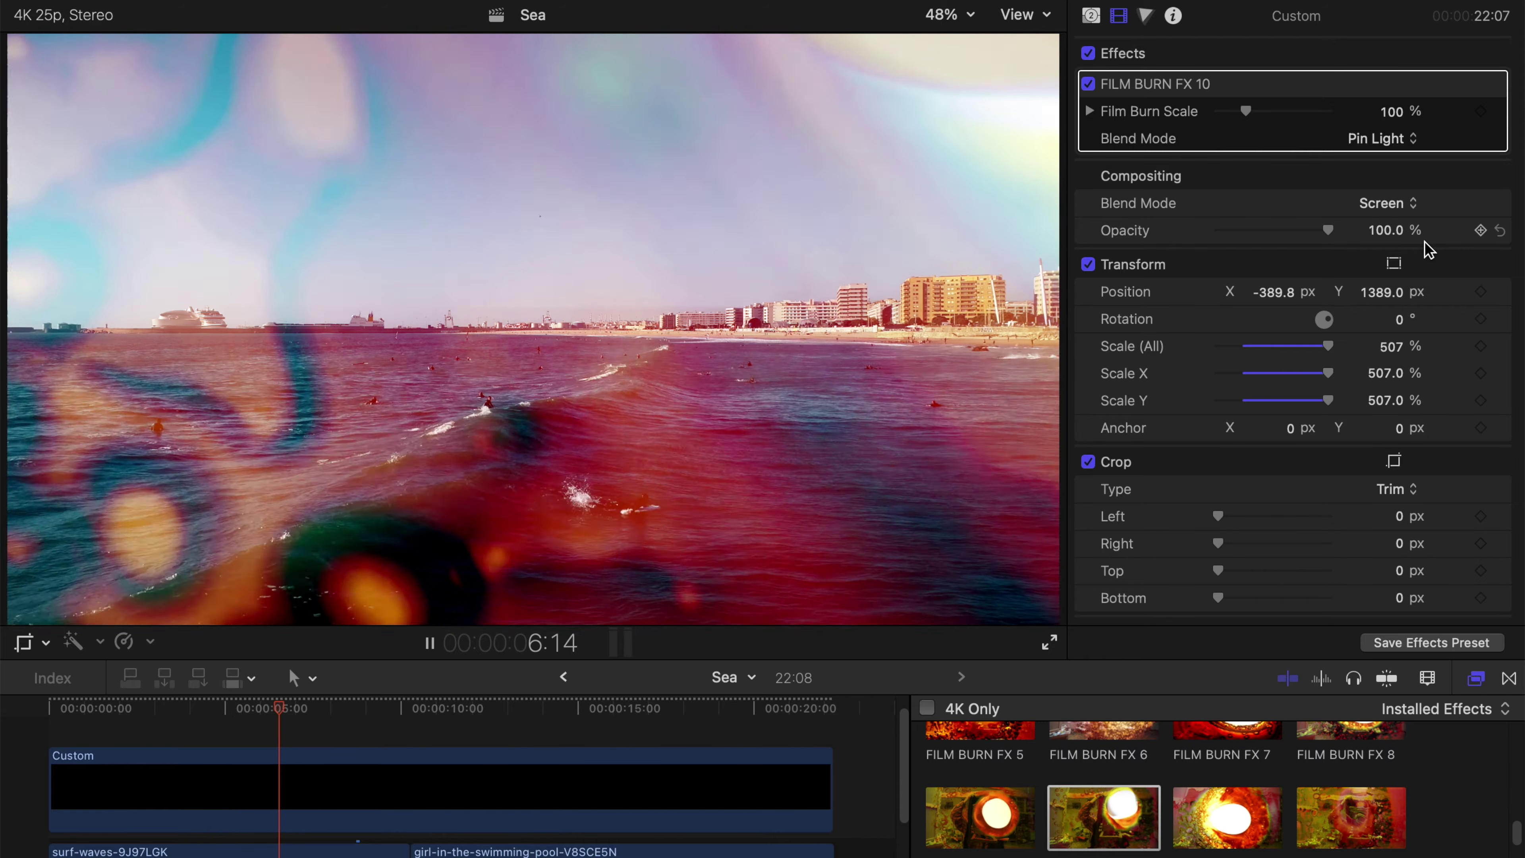
mouse_move(1251, 113)
key(space)
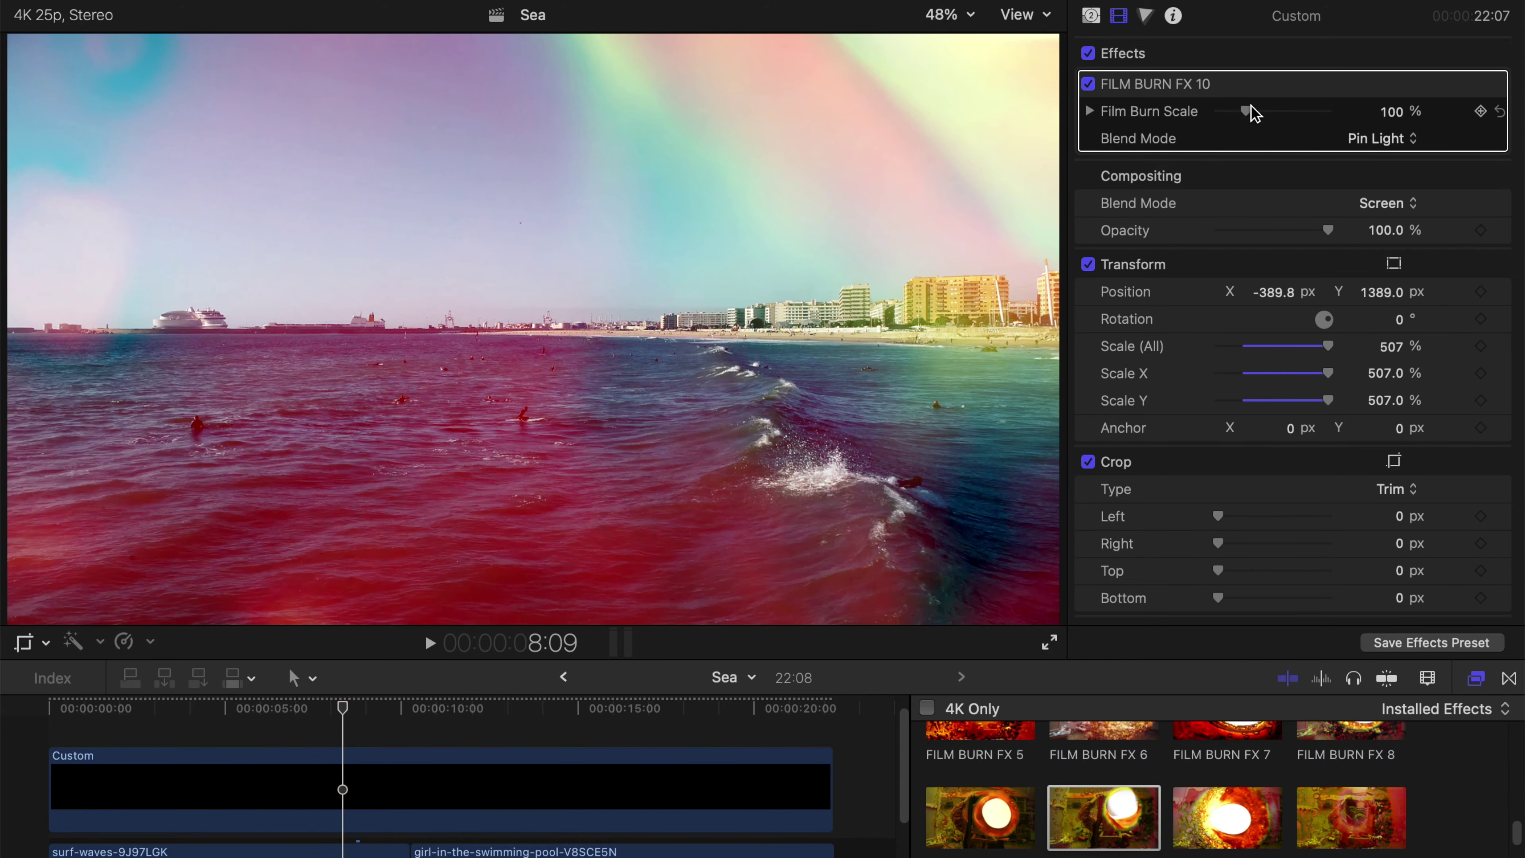
- Set Film Burn Scale to 312% and the Custom clip's position to X -886.3 px, Y 1244 px, previewing from the timeline's start
drag(1251, 113, 1281, 121)
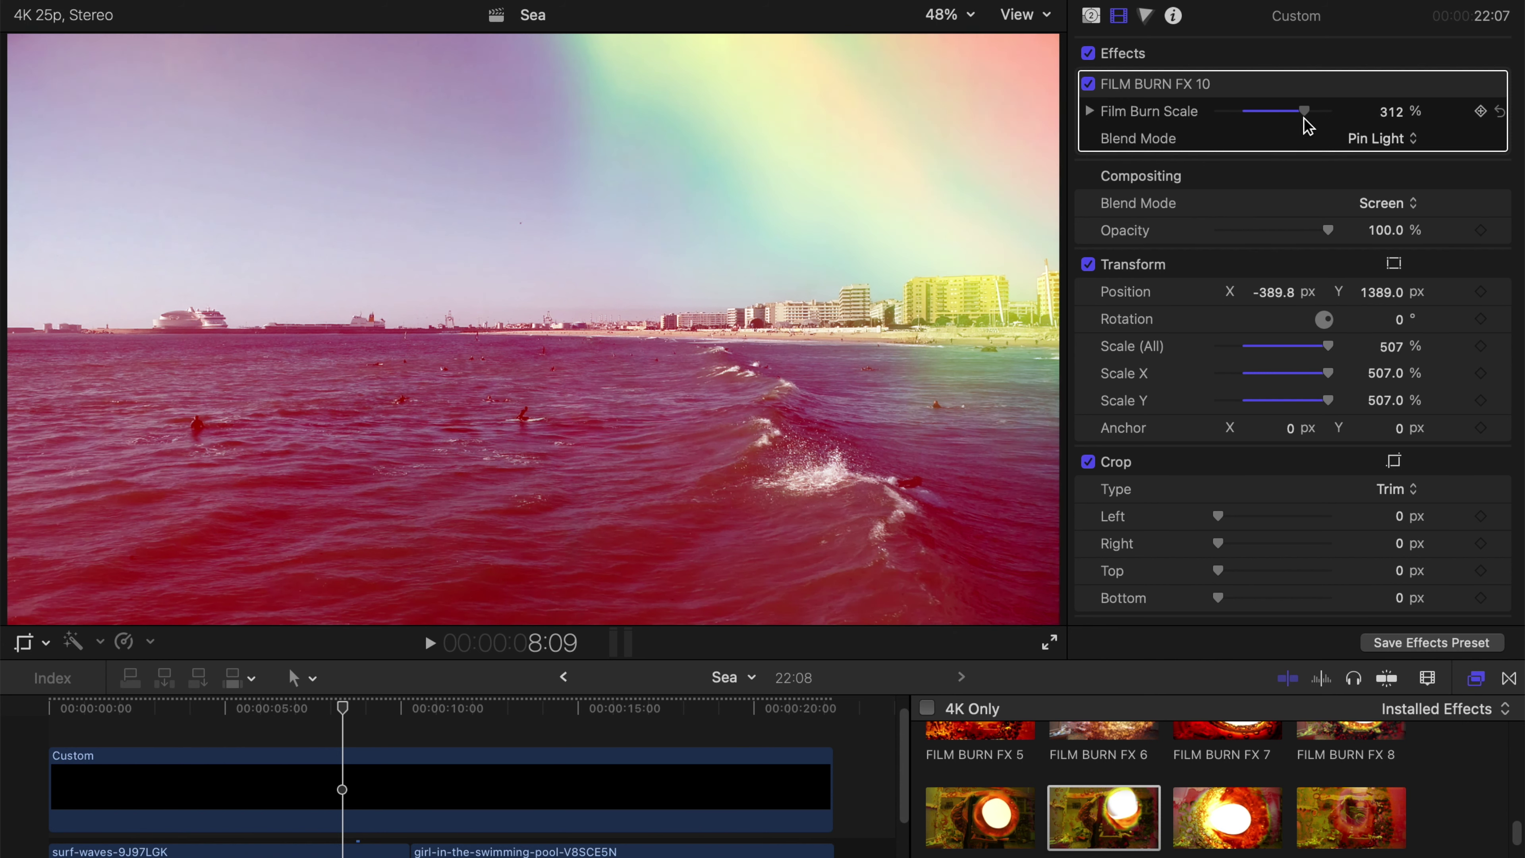
mouse_move(1273, 292)
mouse_down()
mouse_move(1414, 309)
mouse_move(1380, 292)
mouse_up()
click(44, 720)
key(space)
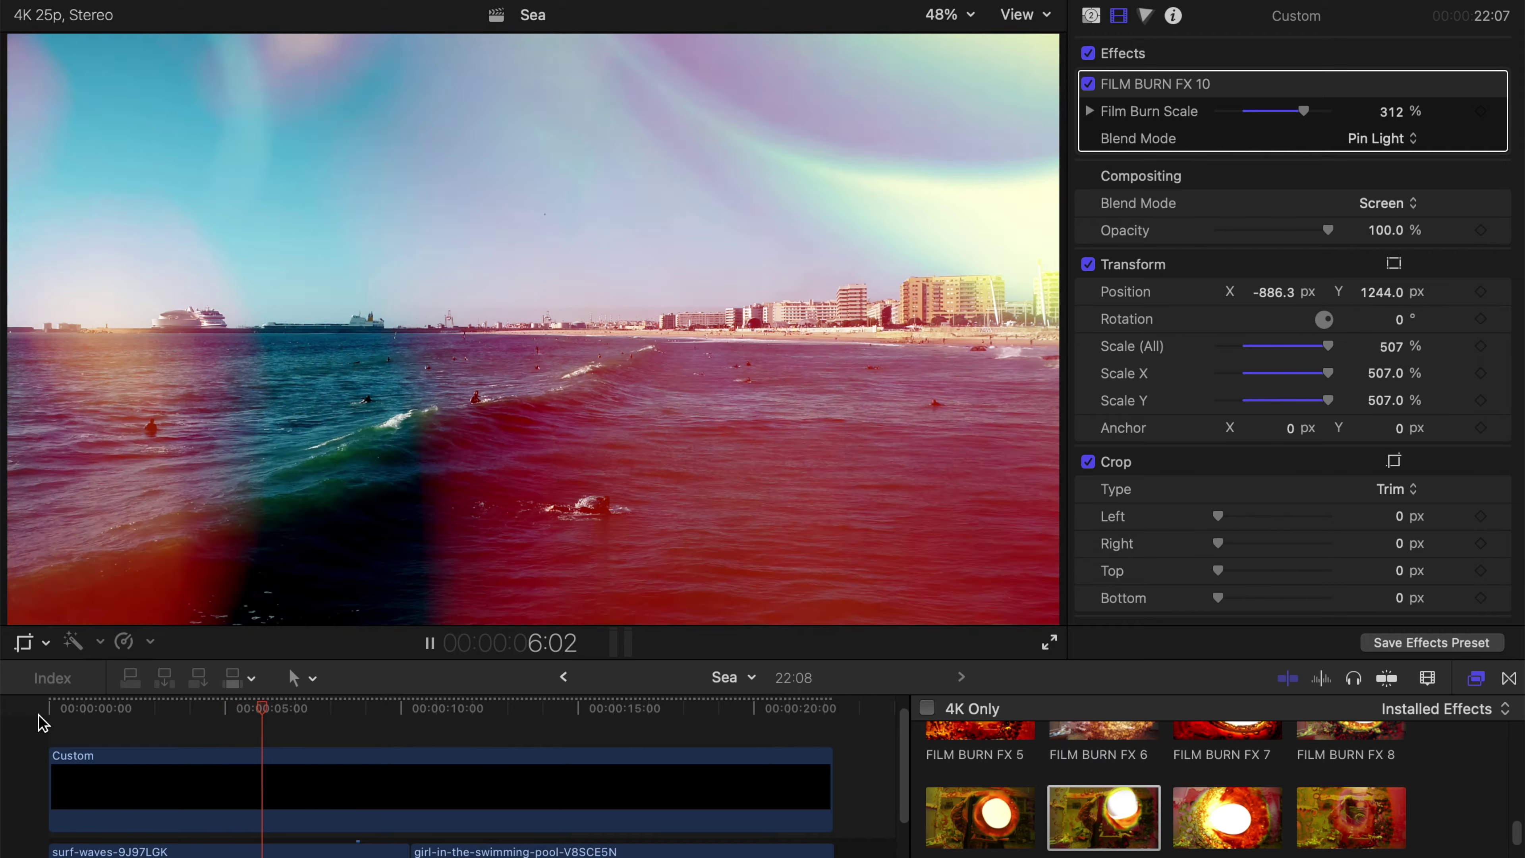
key(space)
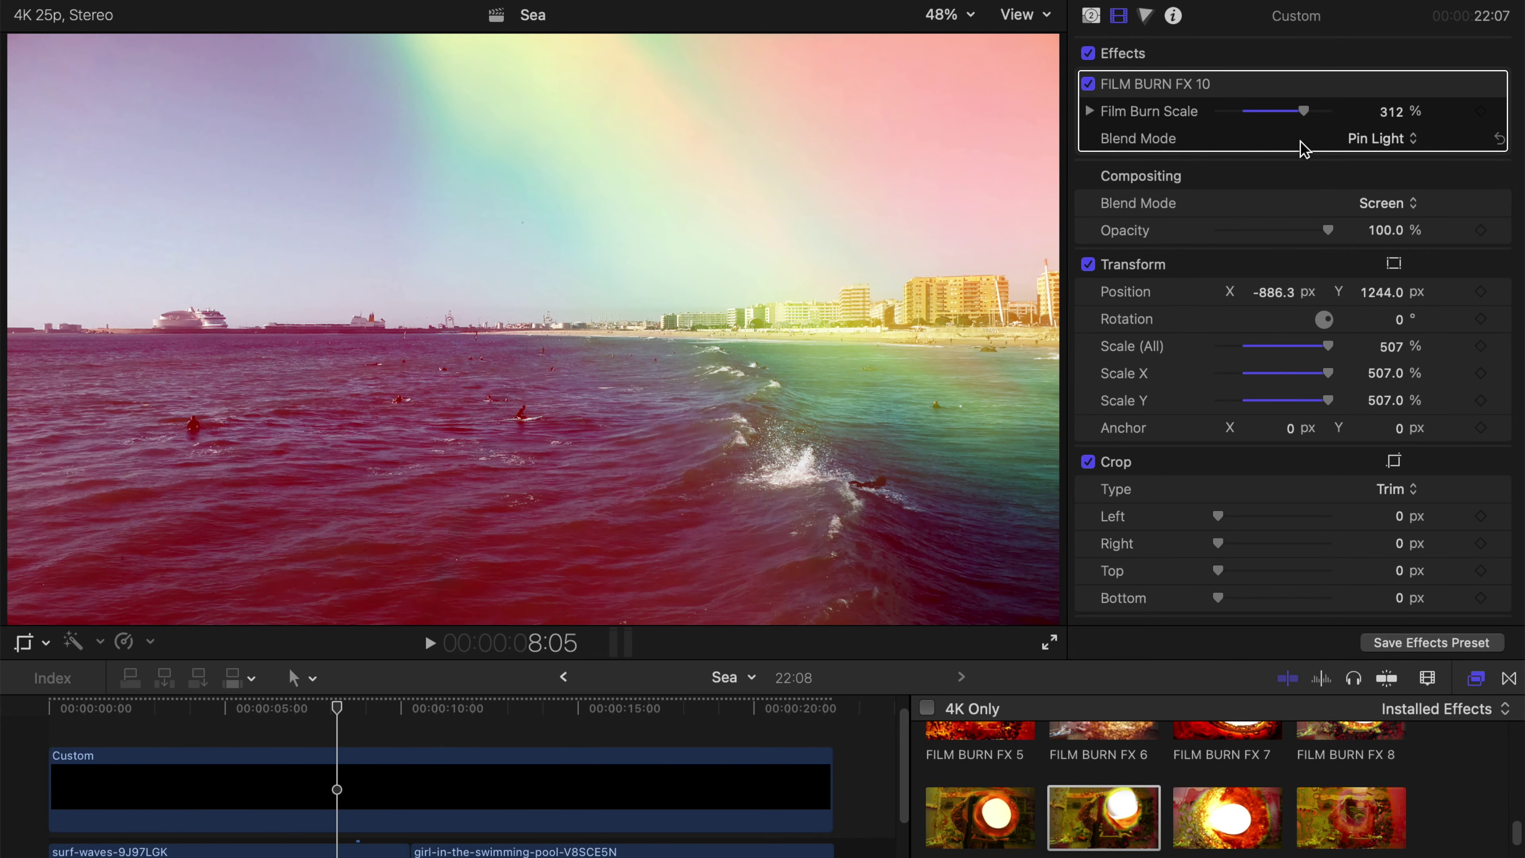
- Change FILM BURN FX 10's blend mode to Screen and lower the Custom clip's opacity to 60.37%
click(1380, 143)
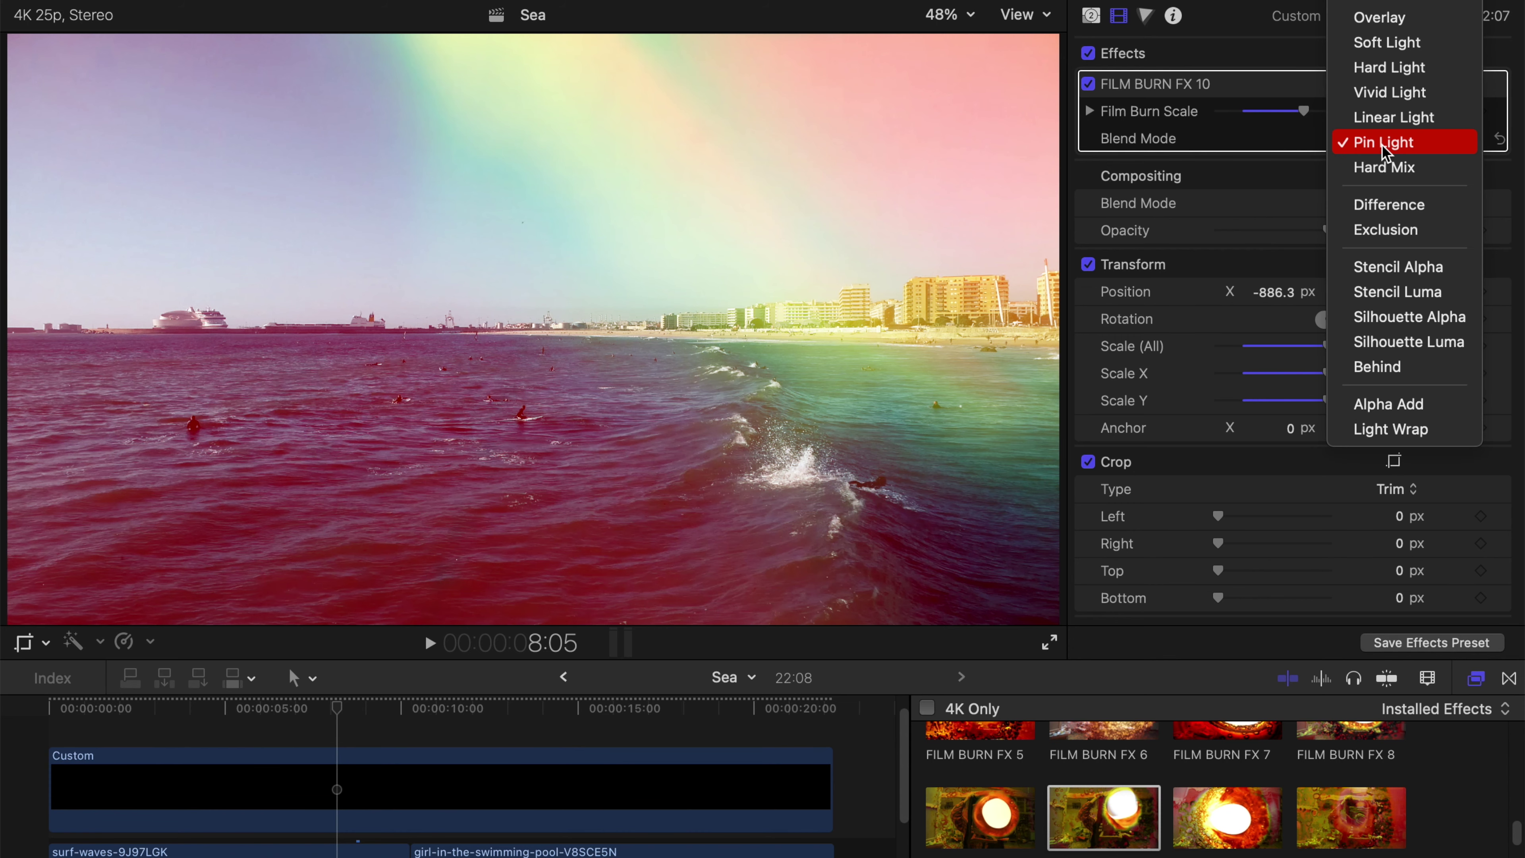
scroll(1383, 150, up, 3)
scroll(1383, 151, up, 5)
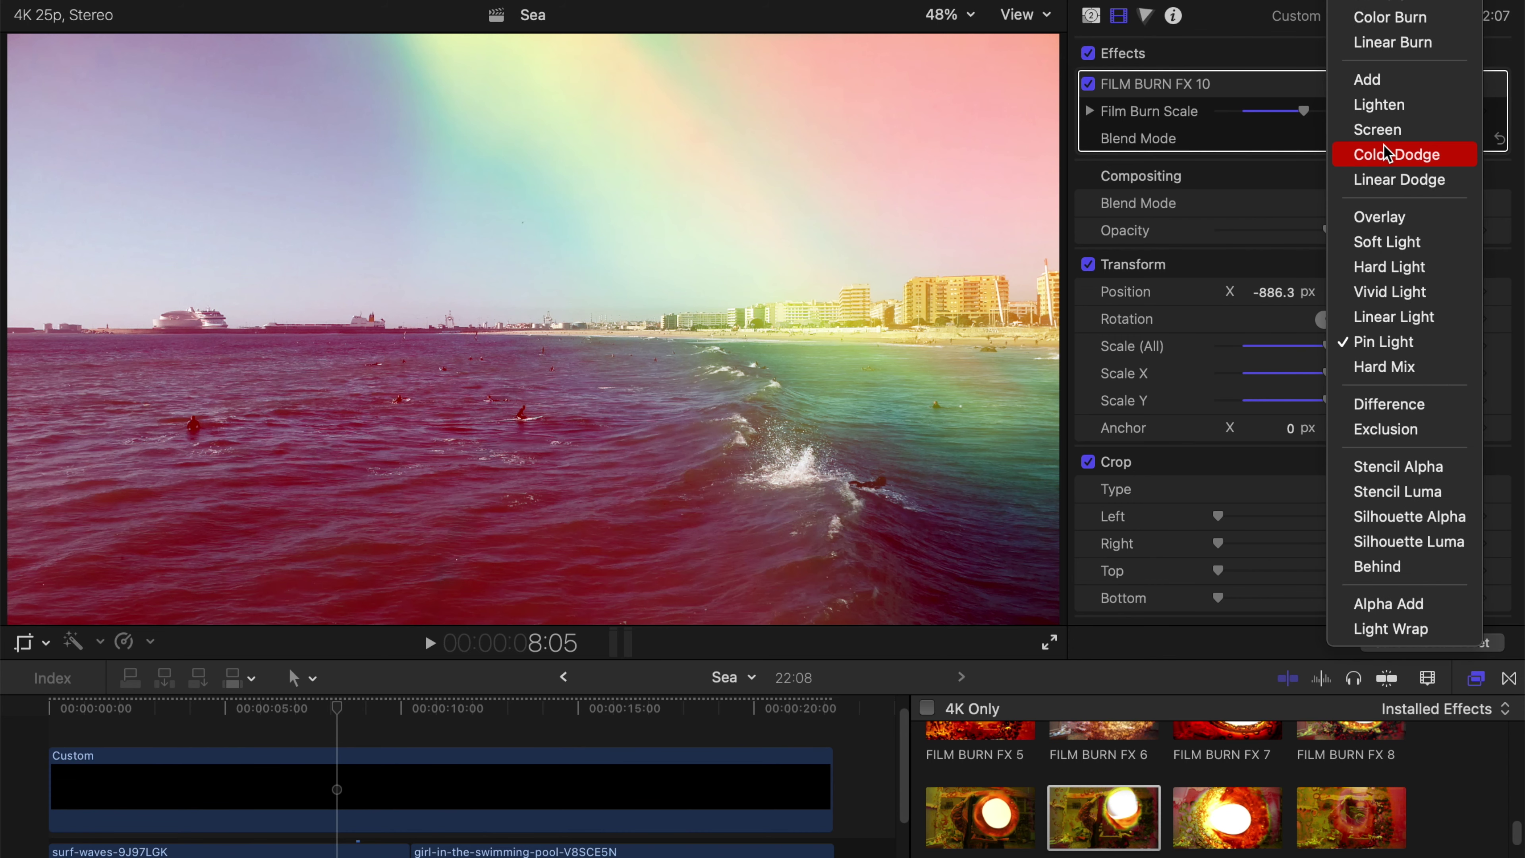
click(1388, 138)
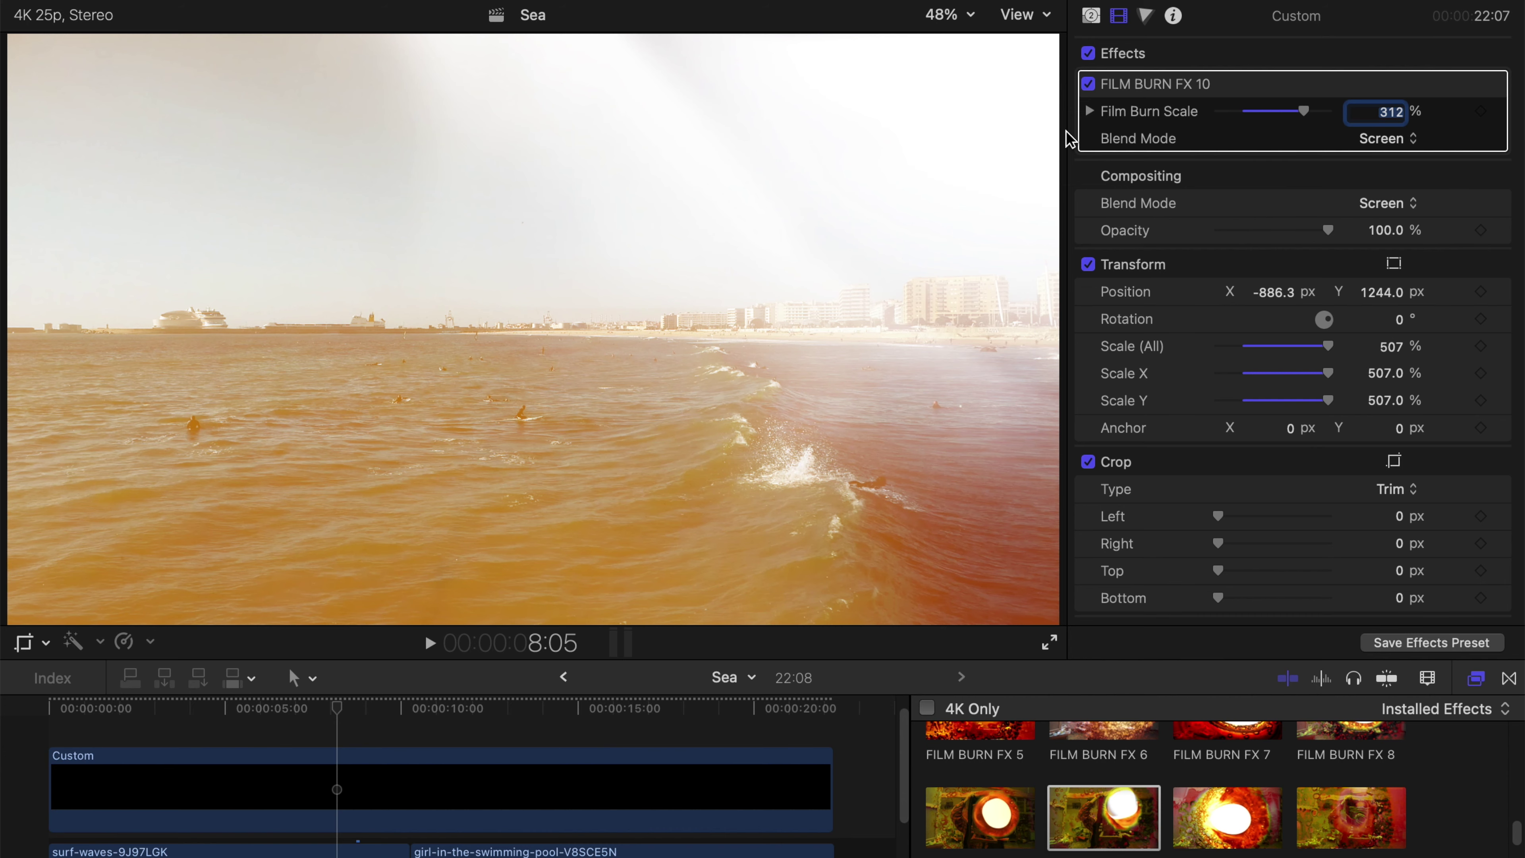
drag(1327, 233, 1279, 230)
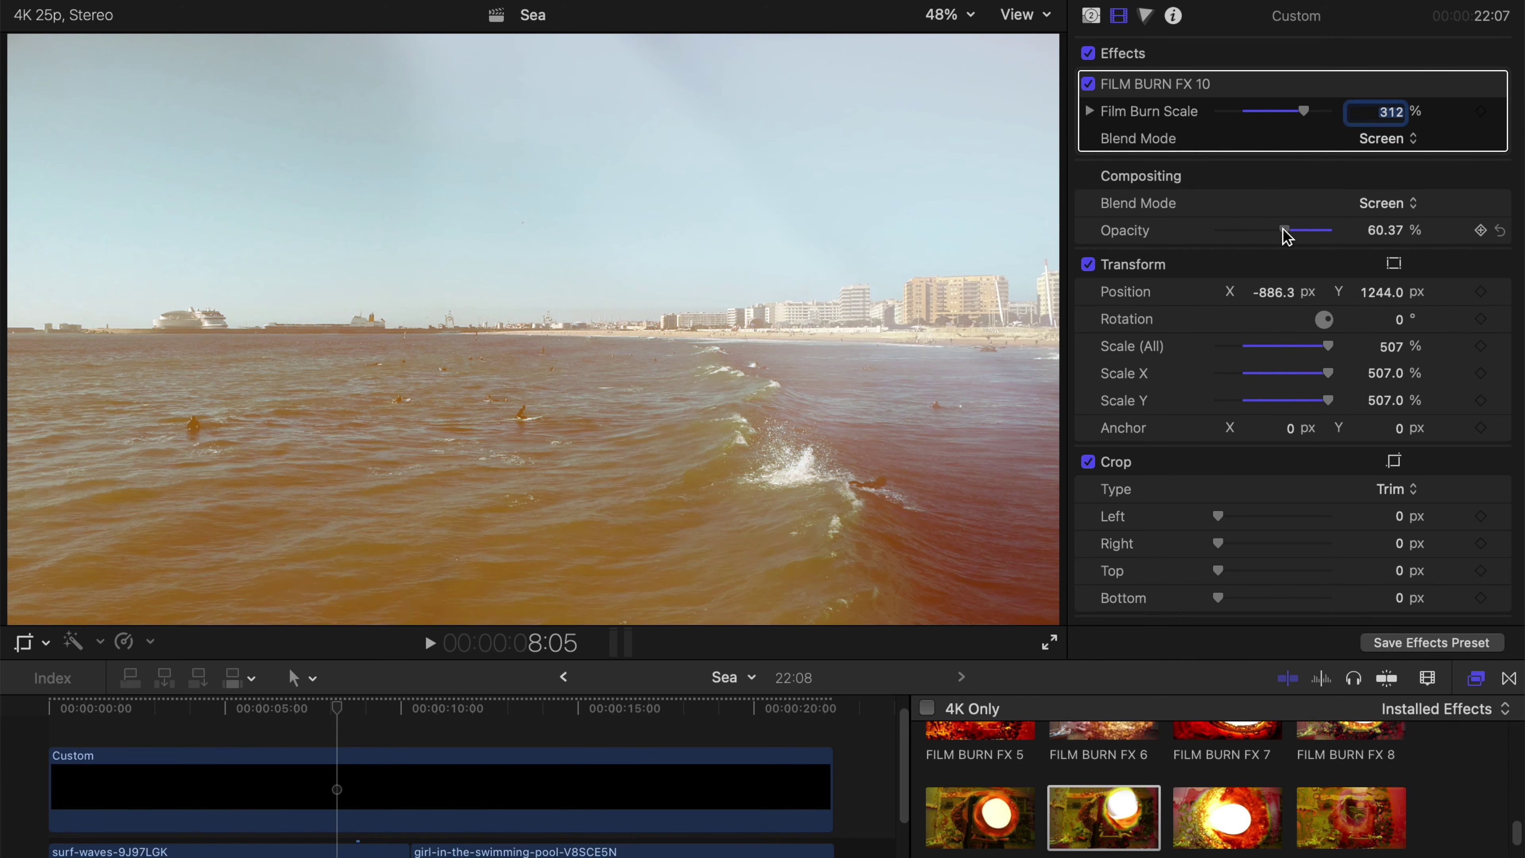
- Play back the timeline from the very beginning with the Screen blend mode
drag(71, 715, 33, 714)
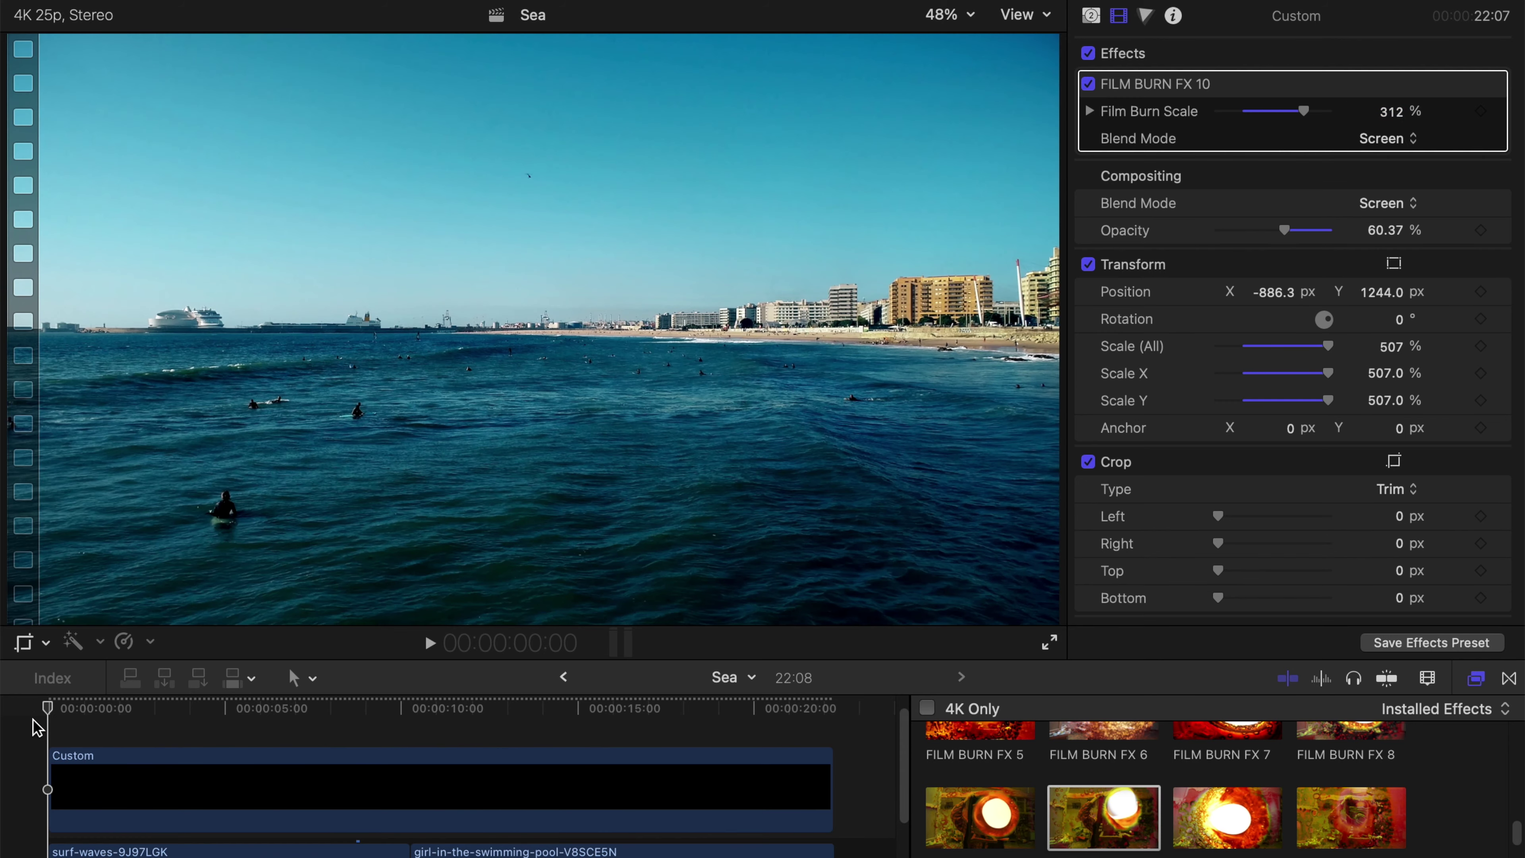
key(space)
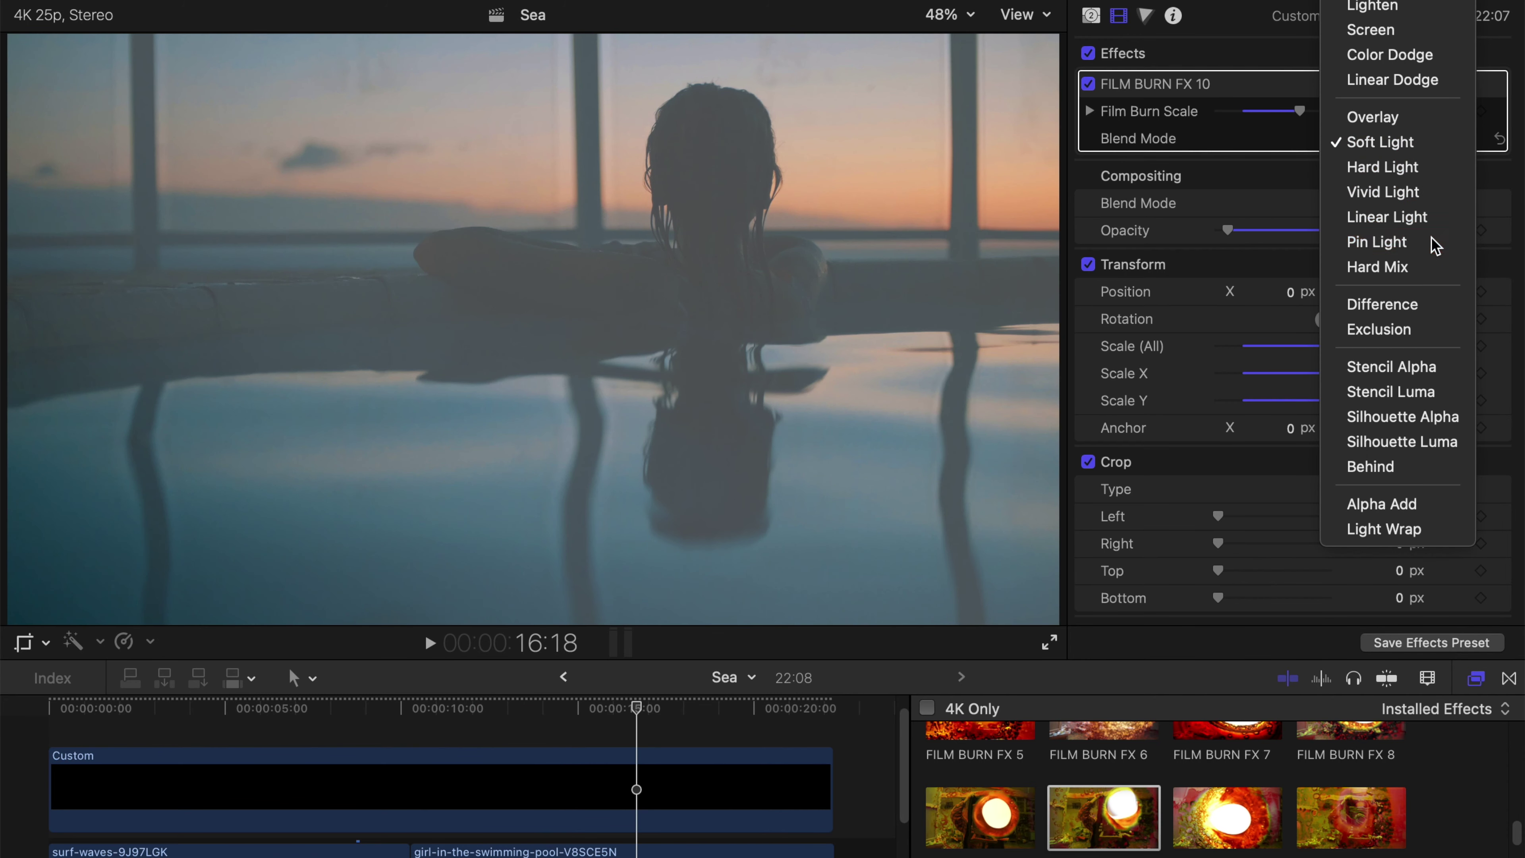
- Set FILM BURN FX 10's blend mode to Pin Light and play back the timeline from near its start
click(1432, 241)
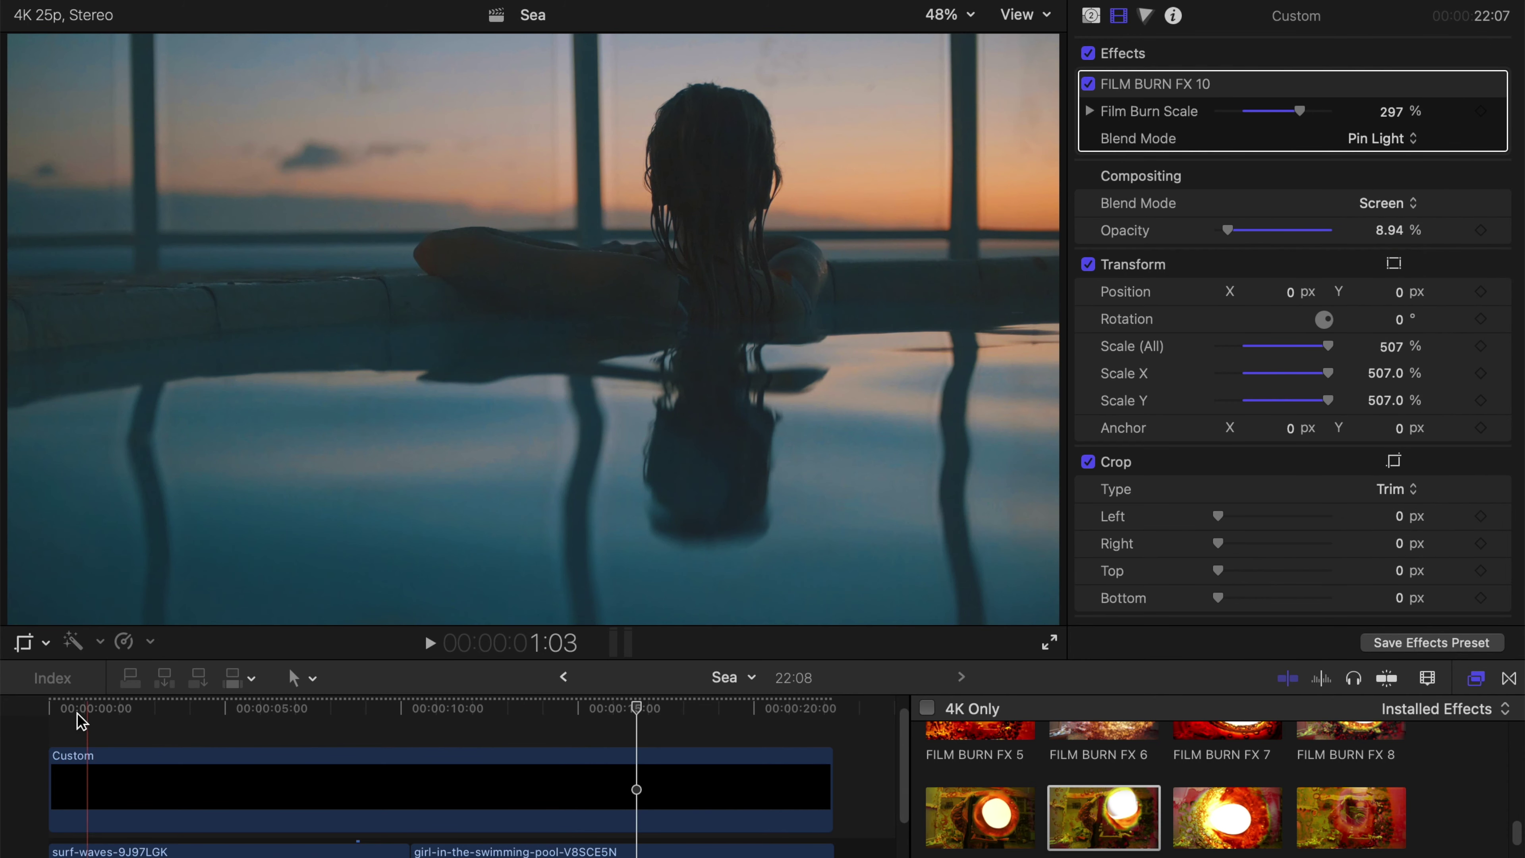
click(62, 715)
key(space)
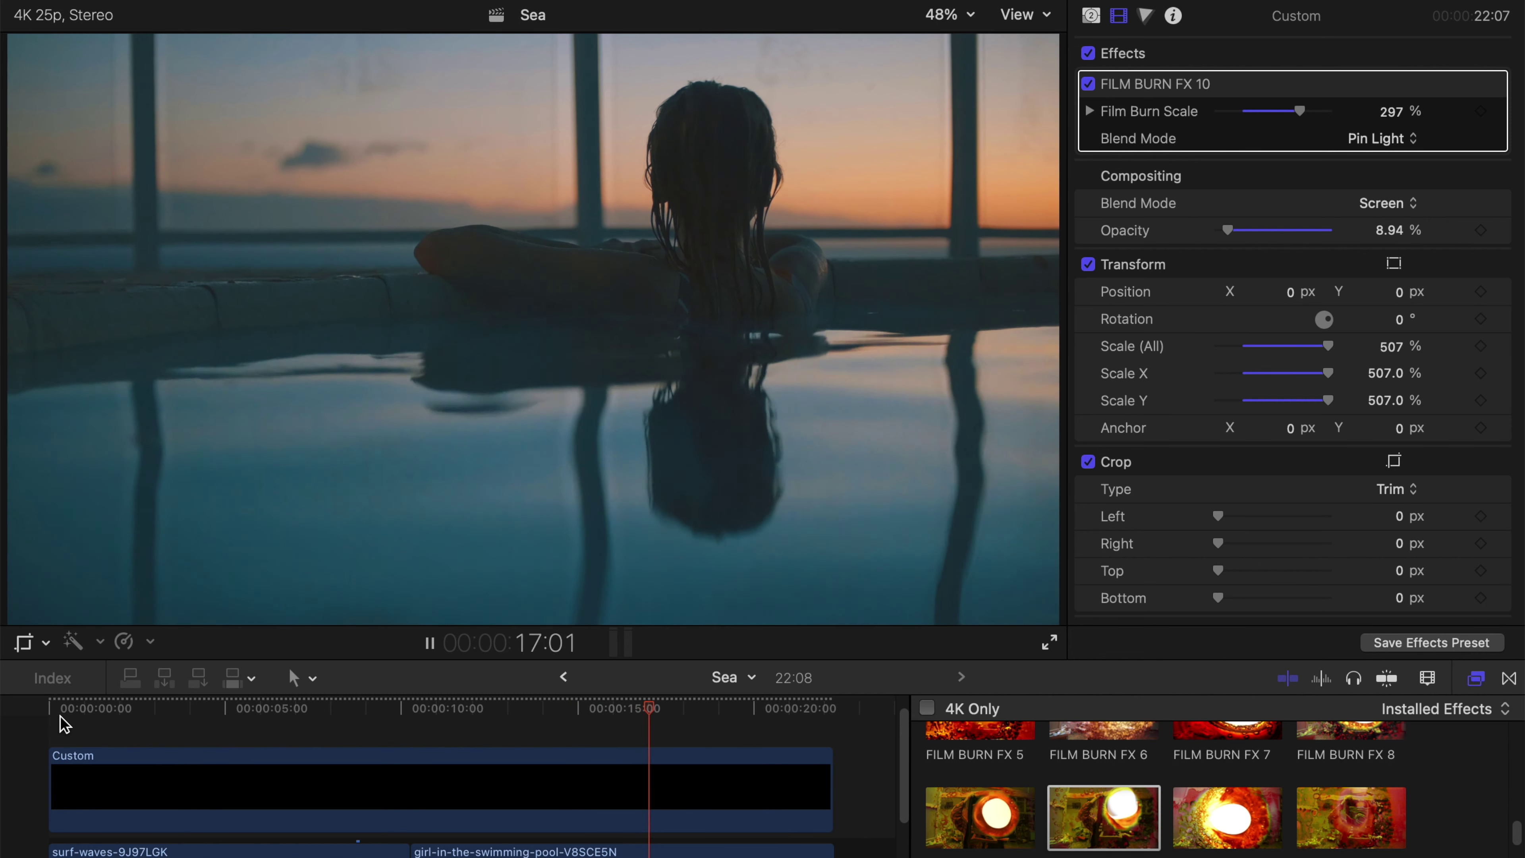
key(space)
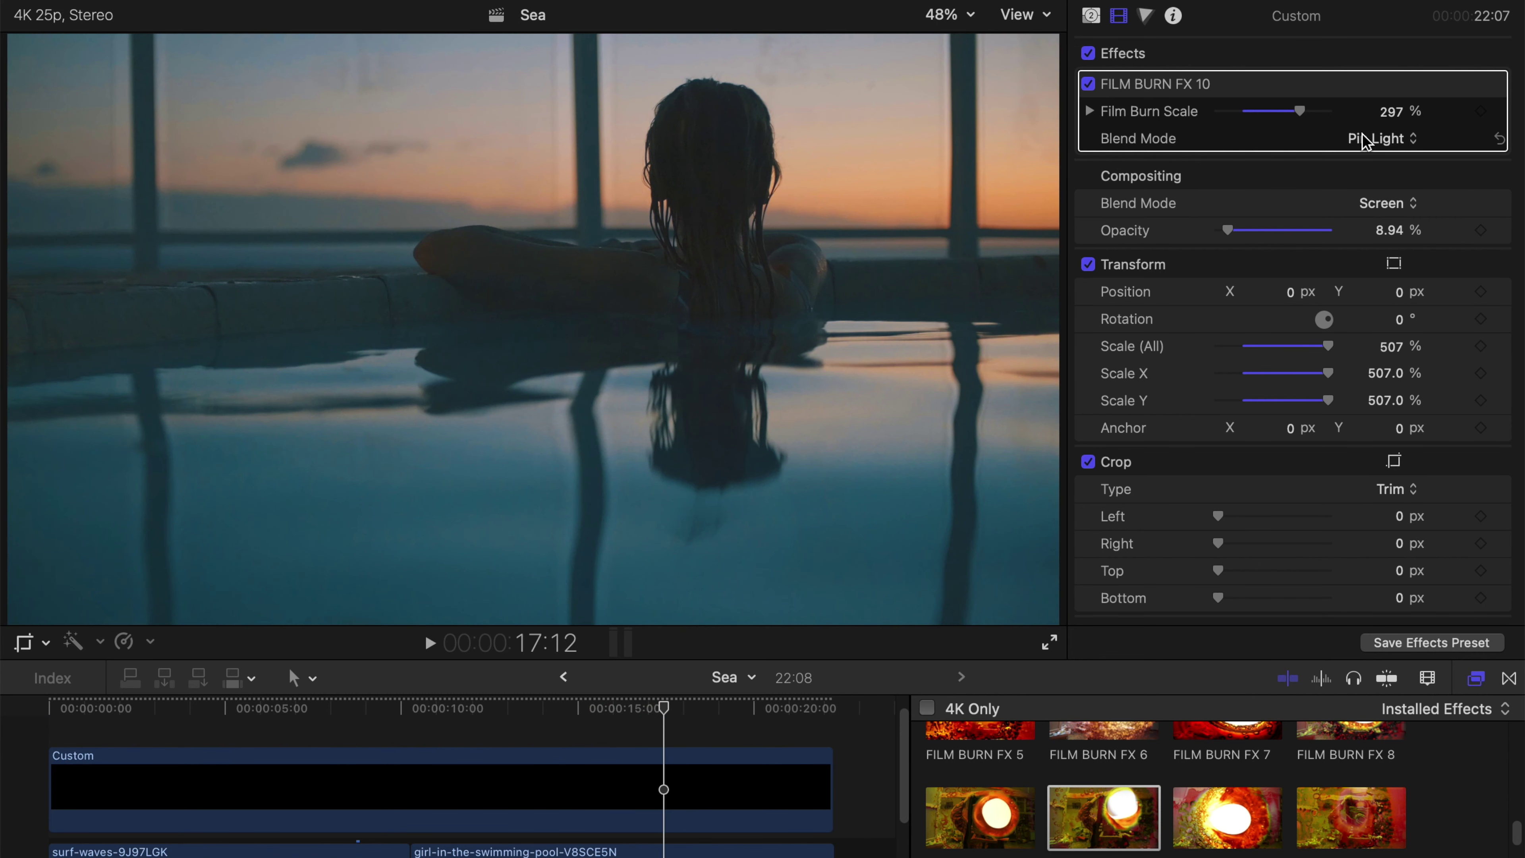
- Replace FILM BURN FX 10 on the Custom clip with FILM BURN FX 2 from the FILM BURNS effects
click(1366, 140)
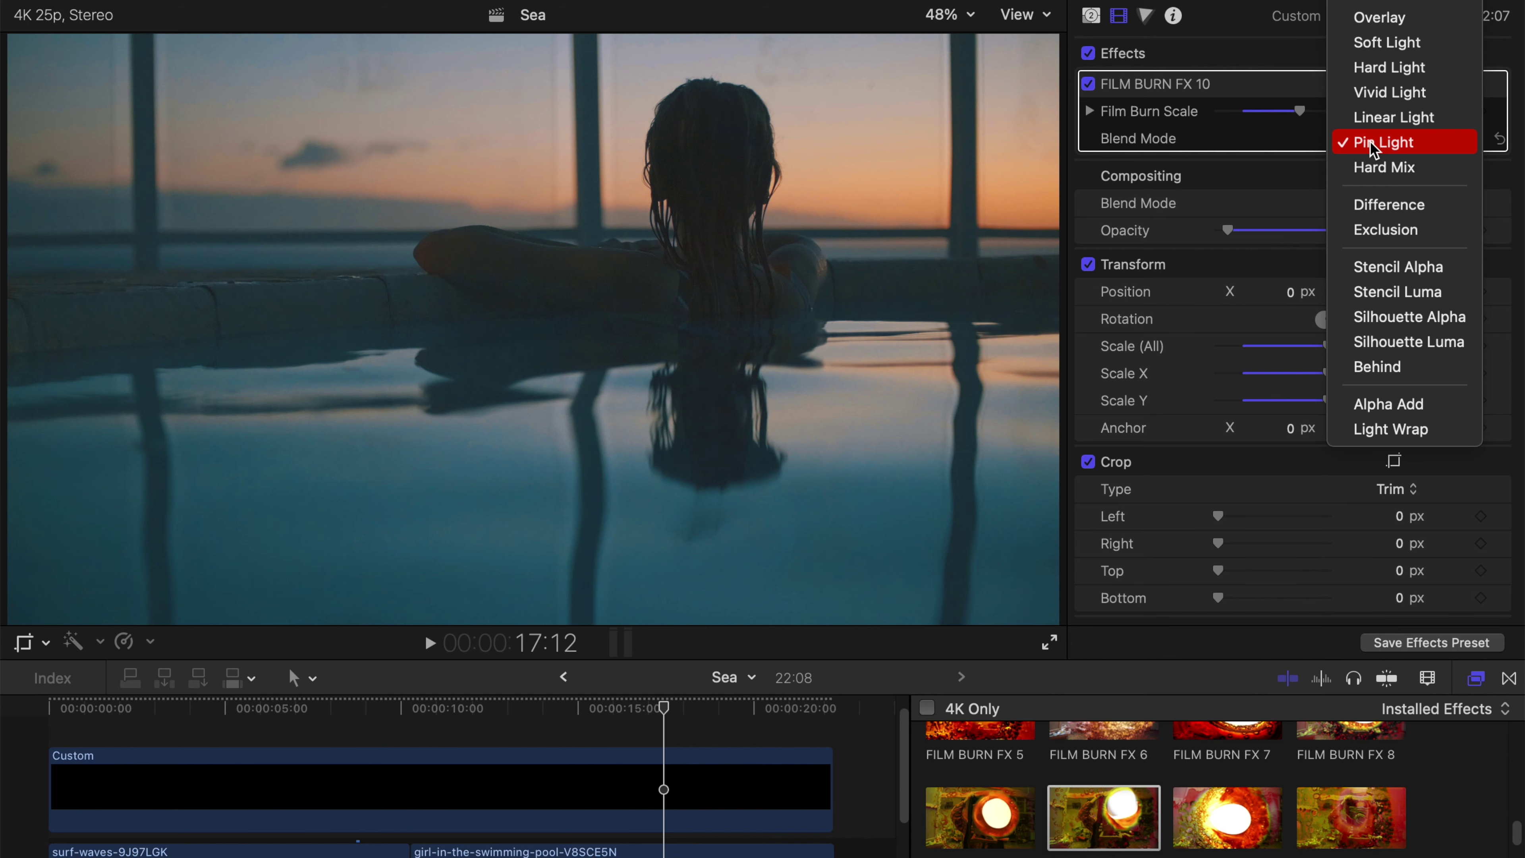
click(1290, 147)
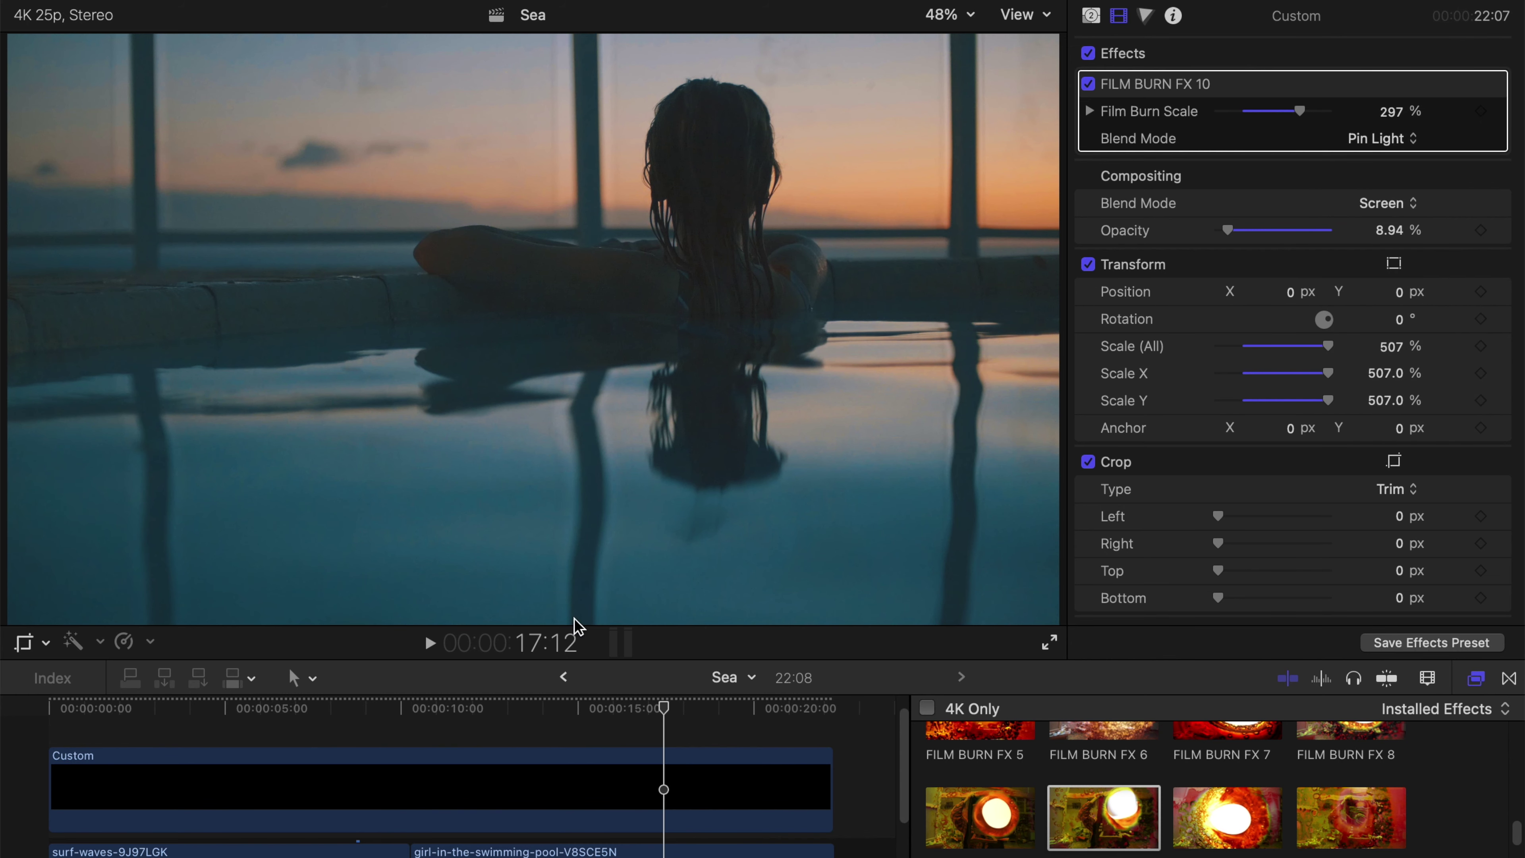
key(Delete)
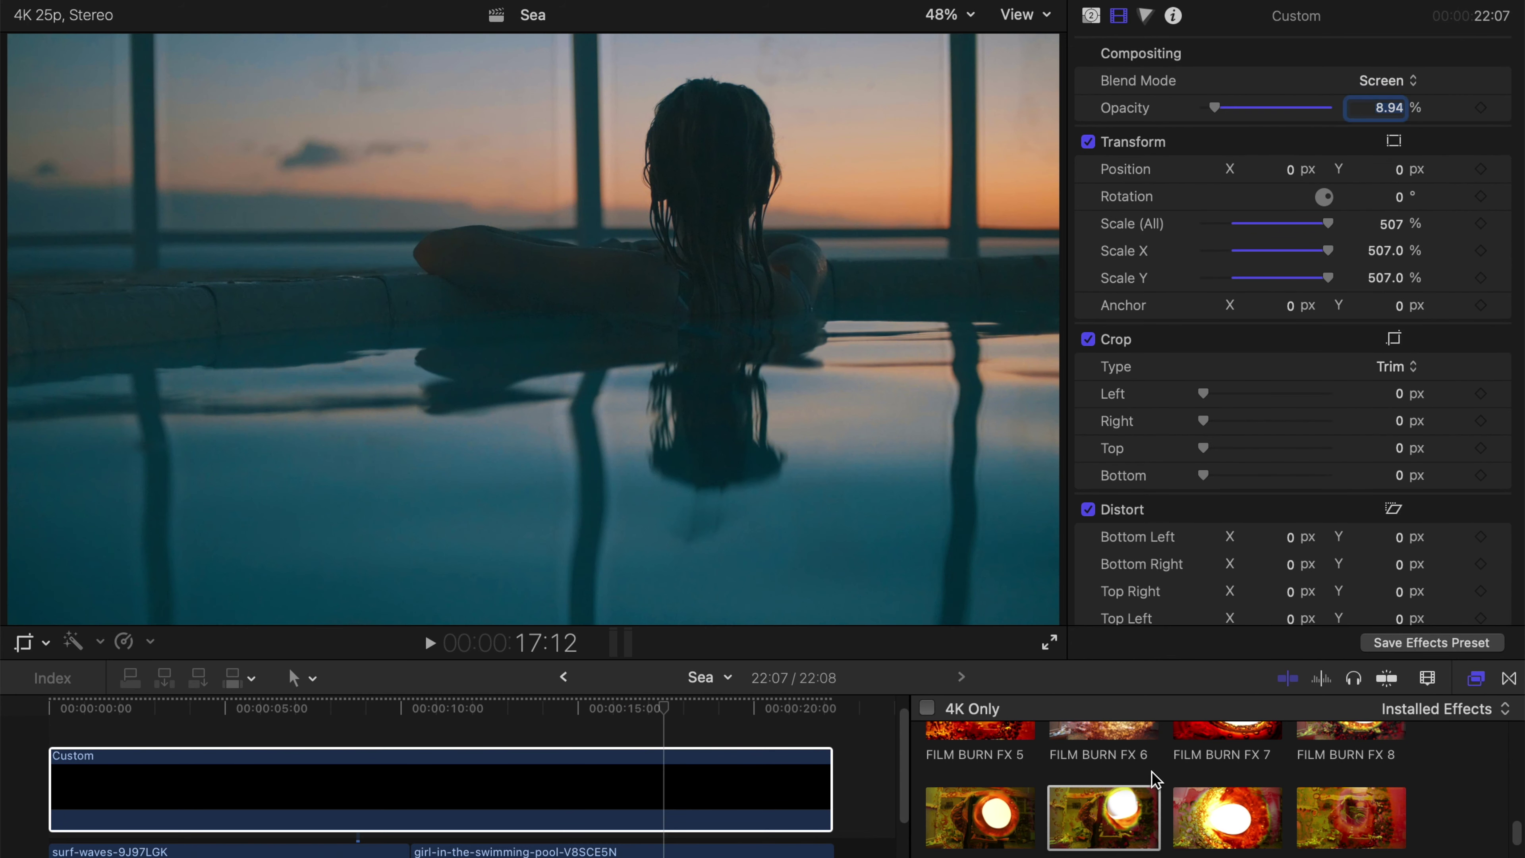
scroll(1144, 772, up, 3)
scroll(1145, 773, up, 2)
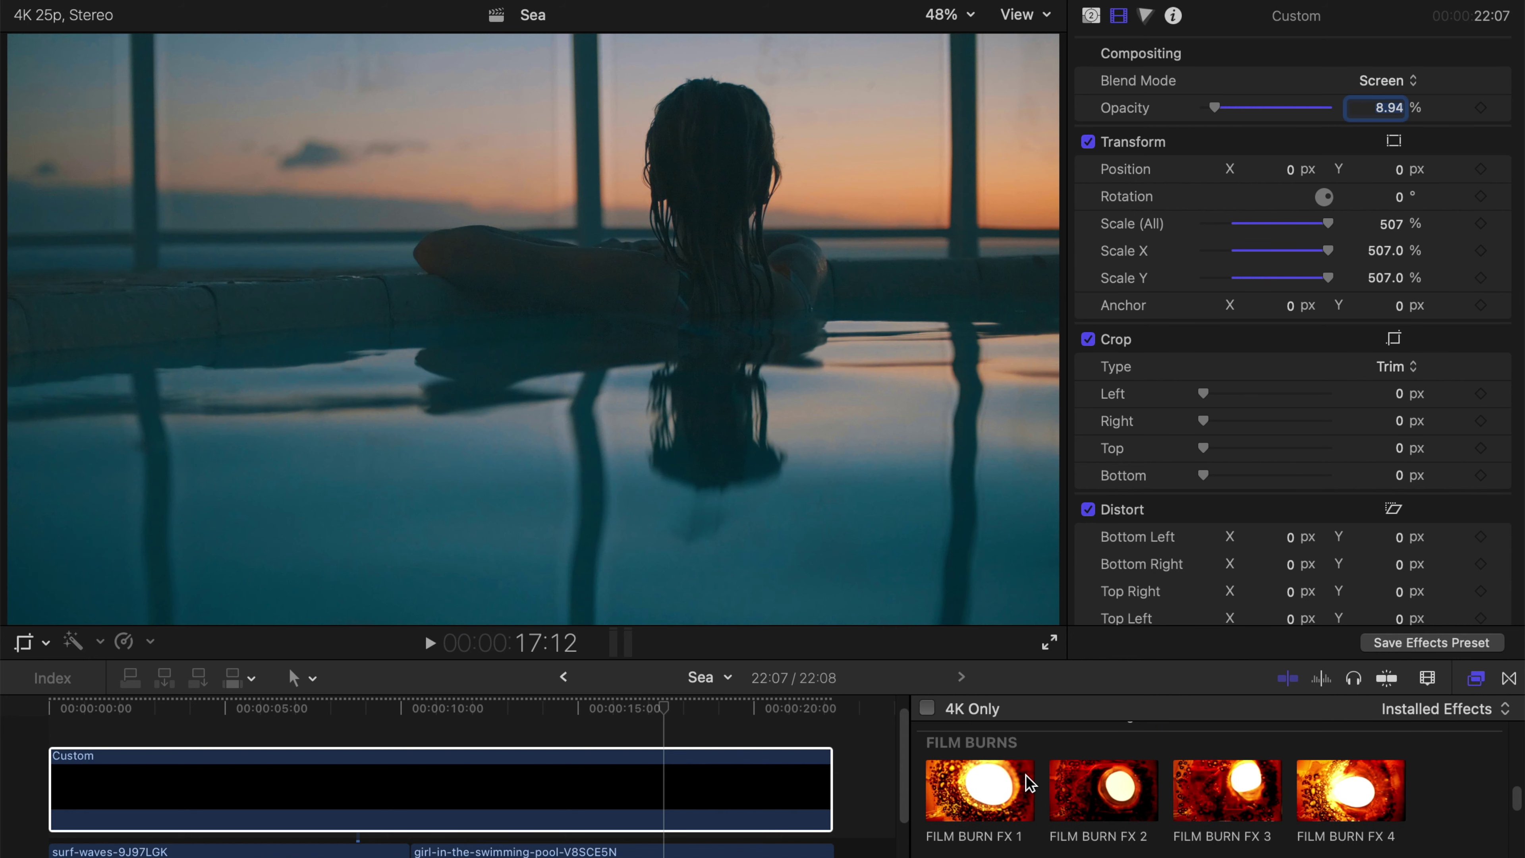
drag(1091, 780, 494, 799)
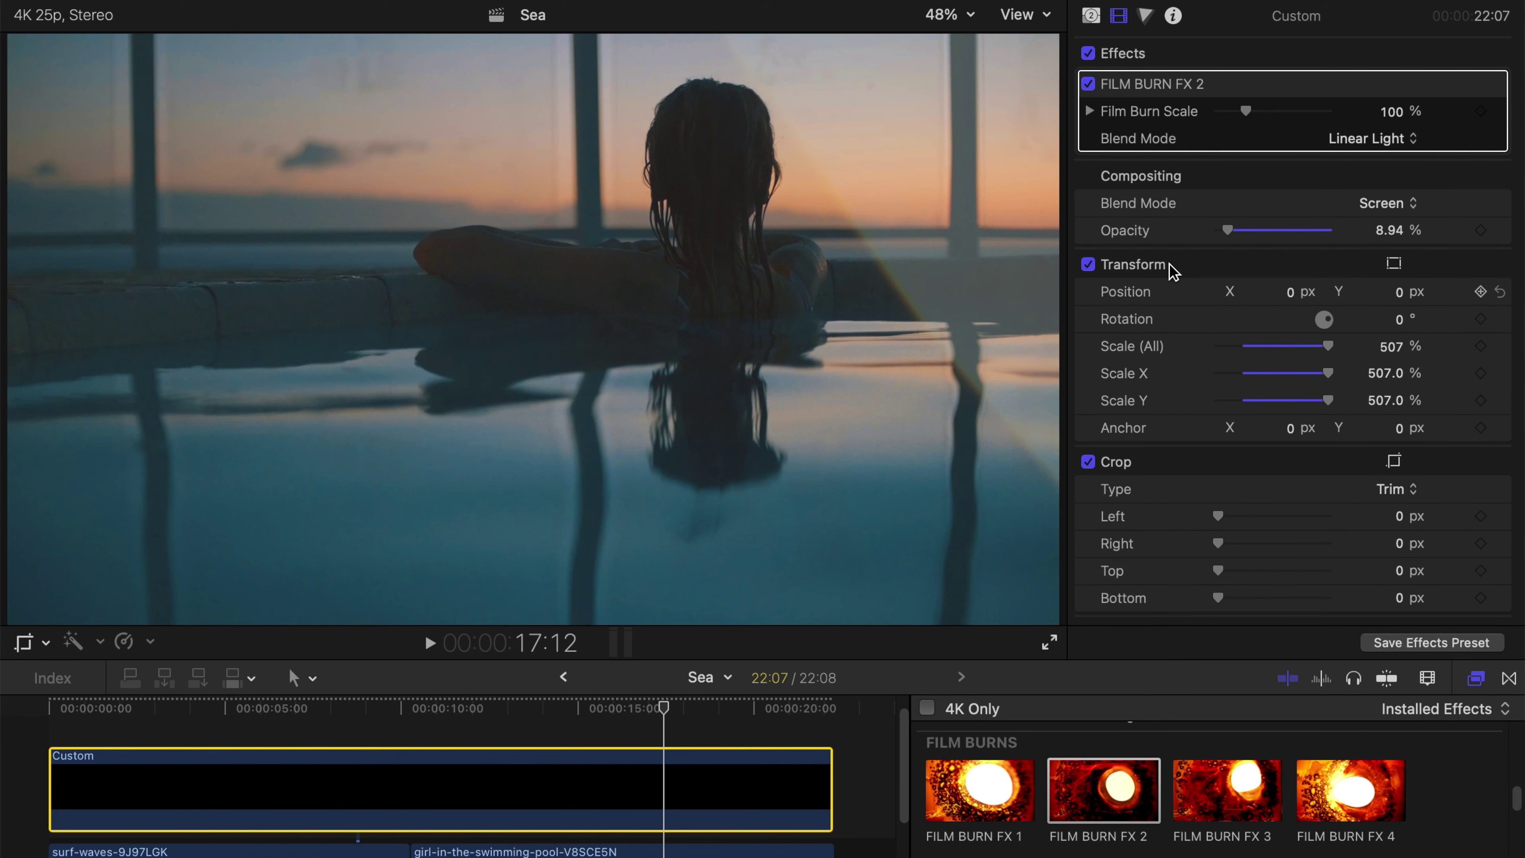
- Set FILM BURN FX 2's blend mode to Pin Light and Film Burn Scale to 132%, previewing from the timeline's start
click(1390, 144)
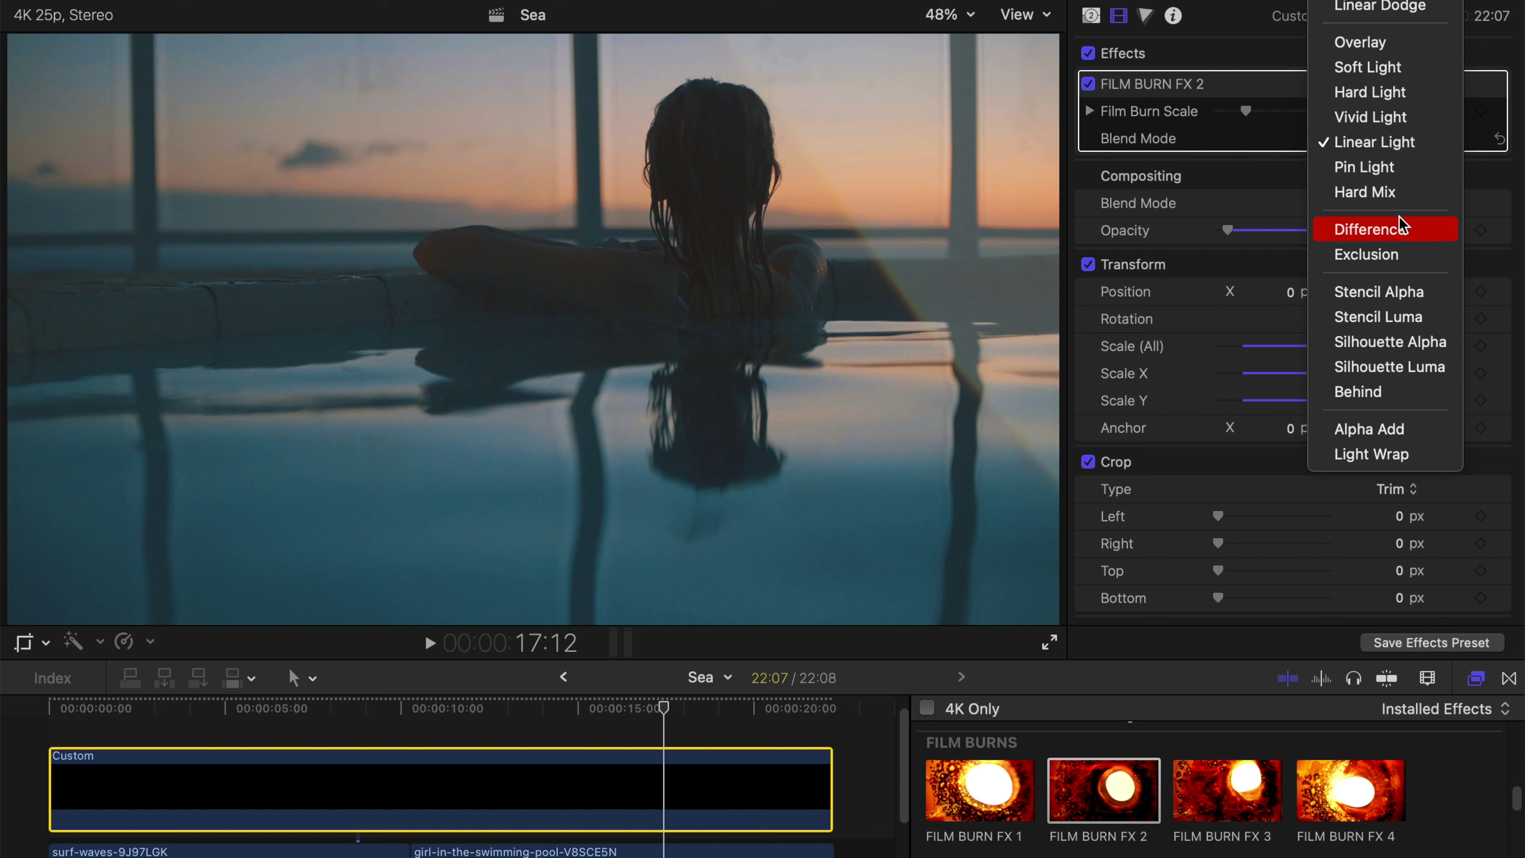
click(1365, 169)
drag(1253, 110, 1255, 112)
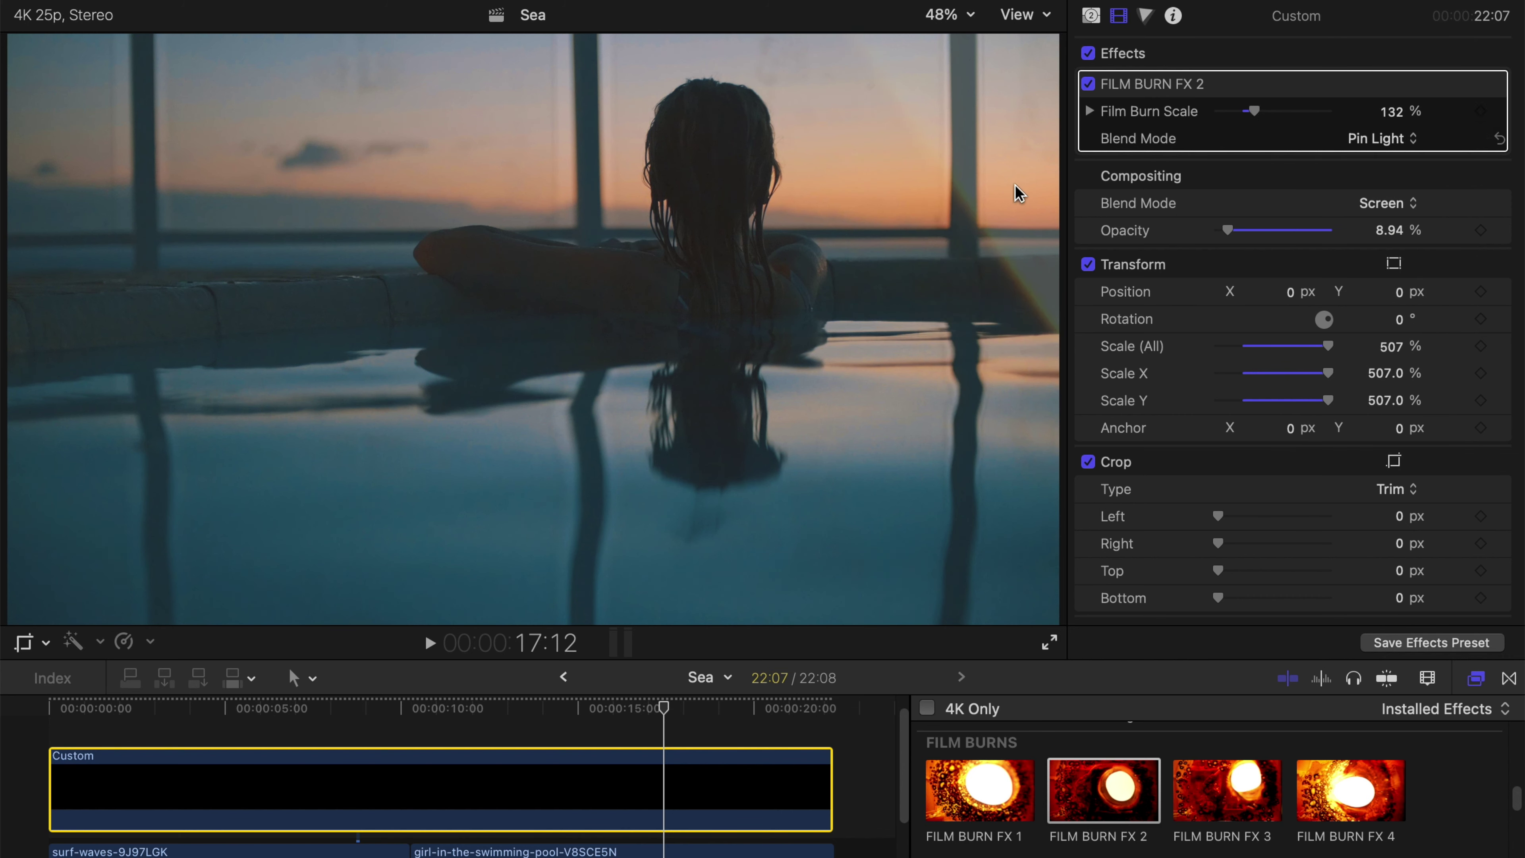
click(42, 710)
key(space)
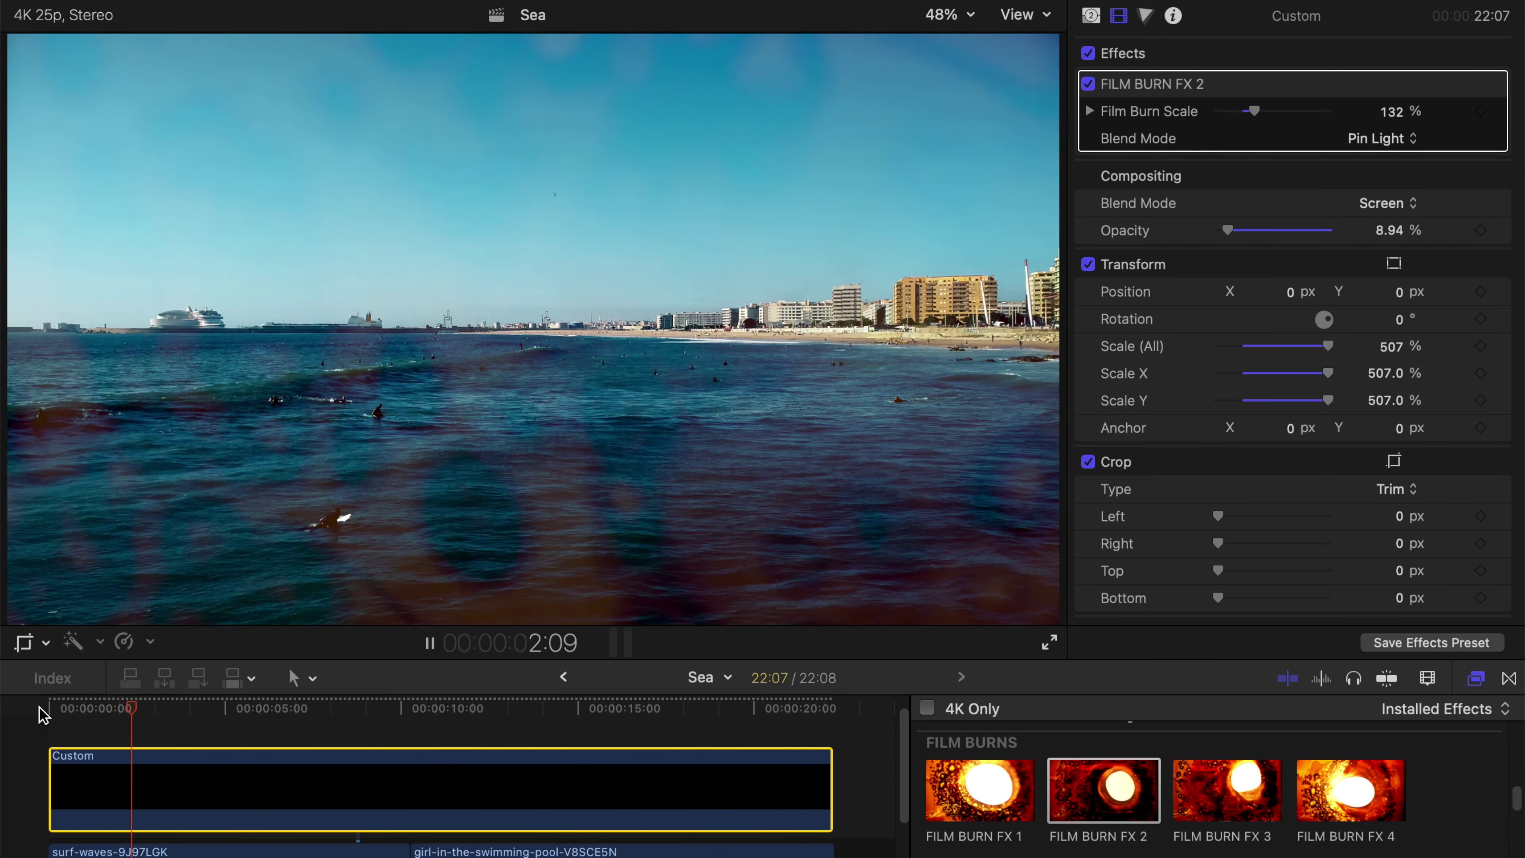
key(space)
- Set Film Burn Scale to 400% and the Custom clip's position to X -1809.0 px, Y -68.6 px, and preview playback
drag(1257, 112, 1390, 120)
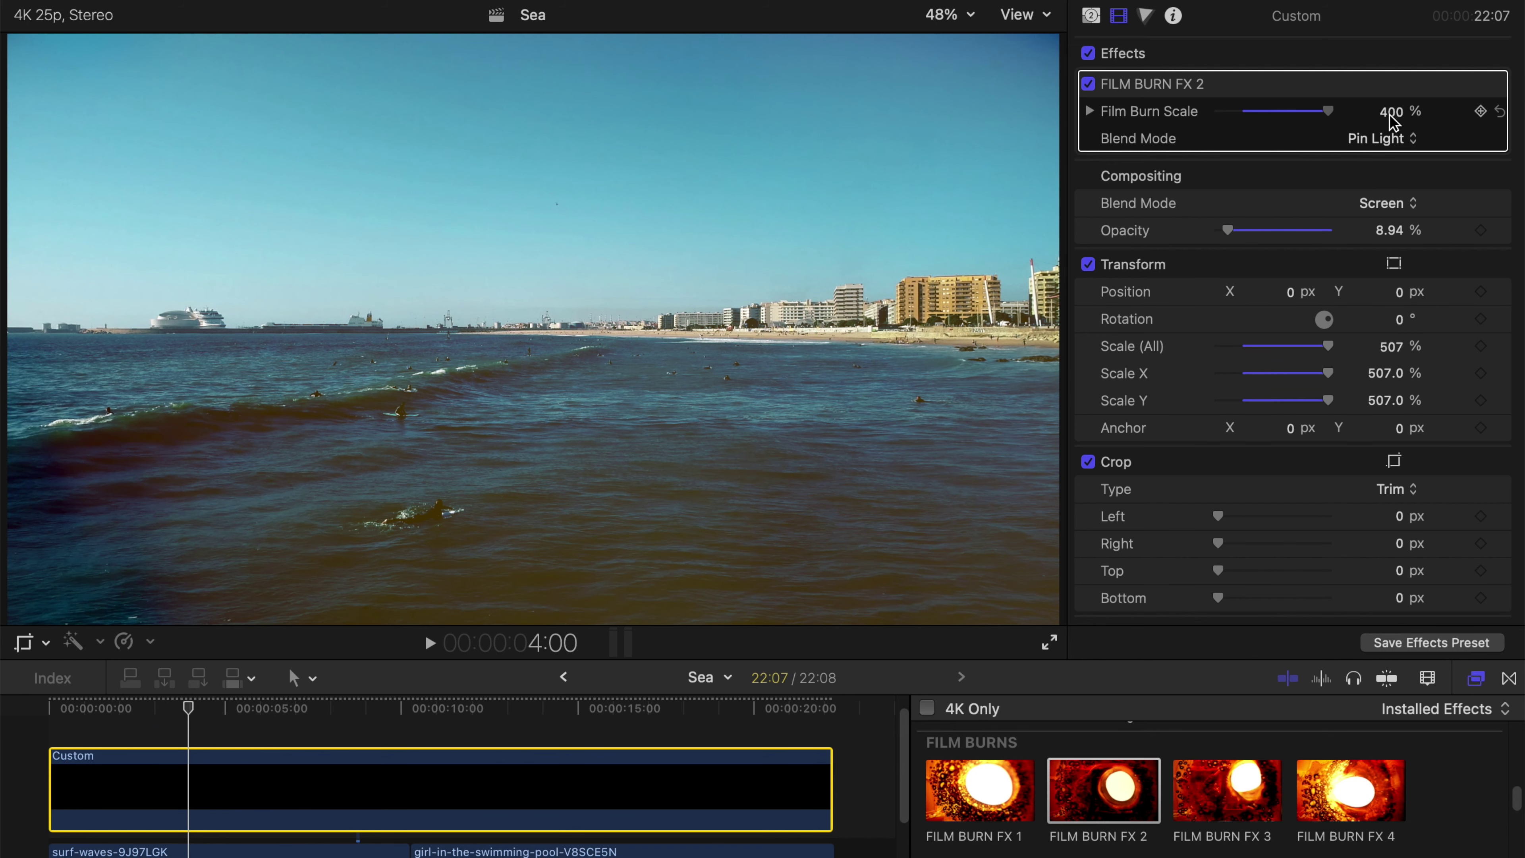
drag(1290, 293, 1195, 292)
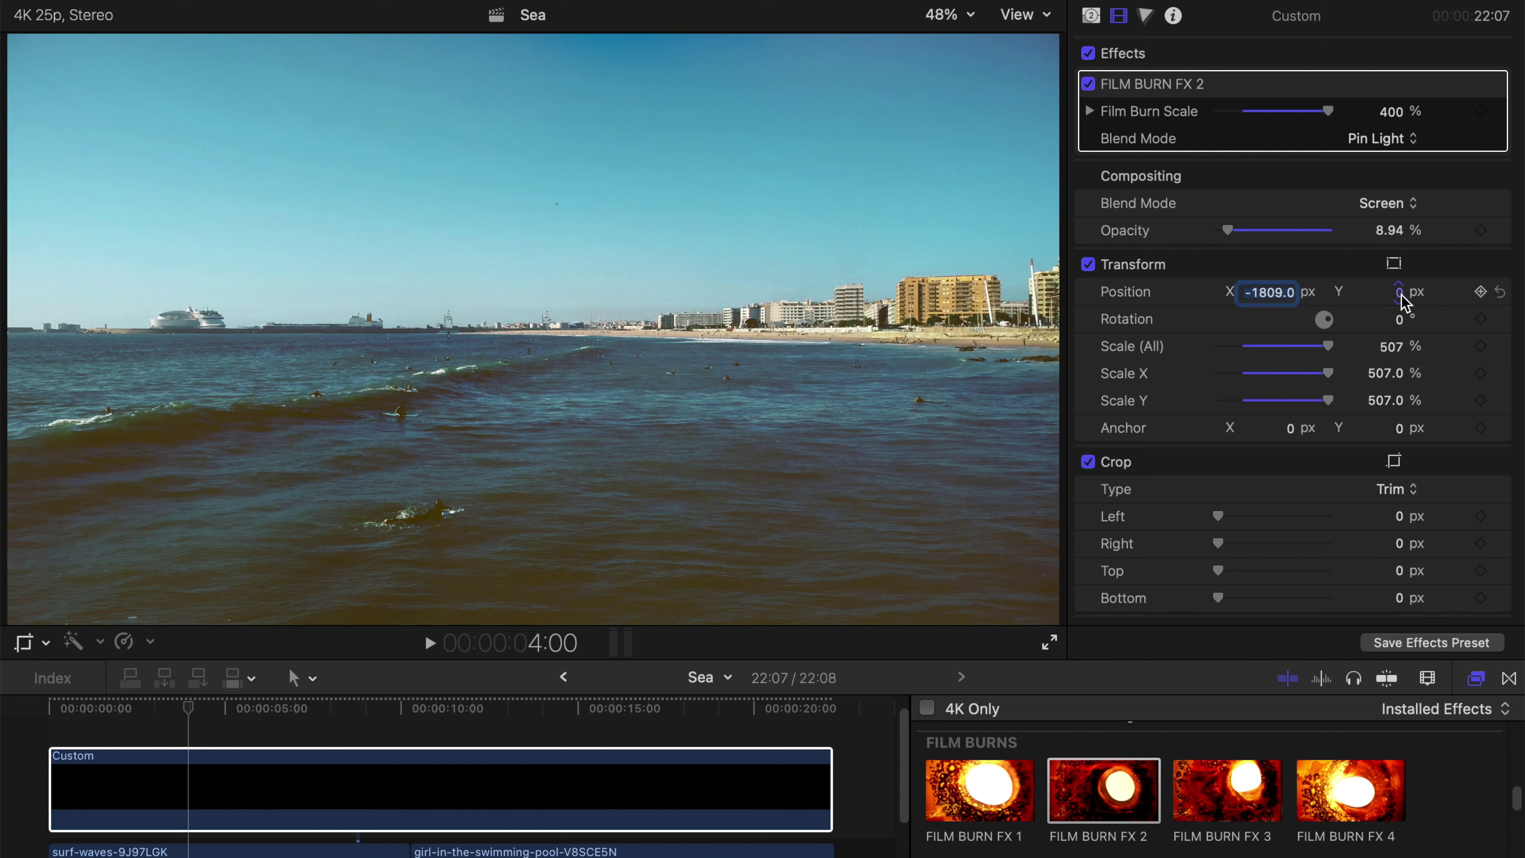
drag(1402, 298, 1402, 336)
key(space)
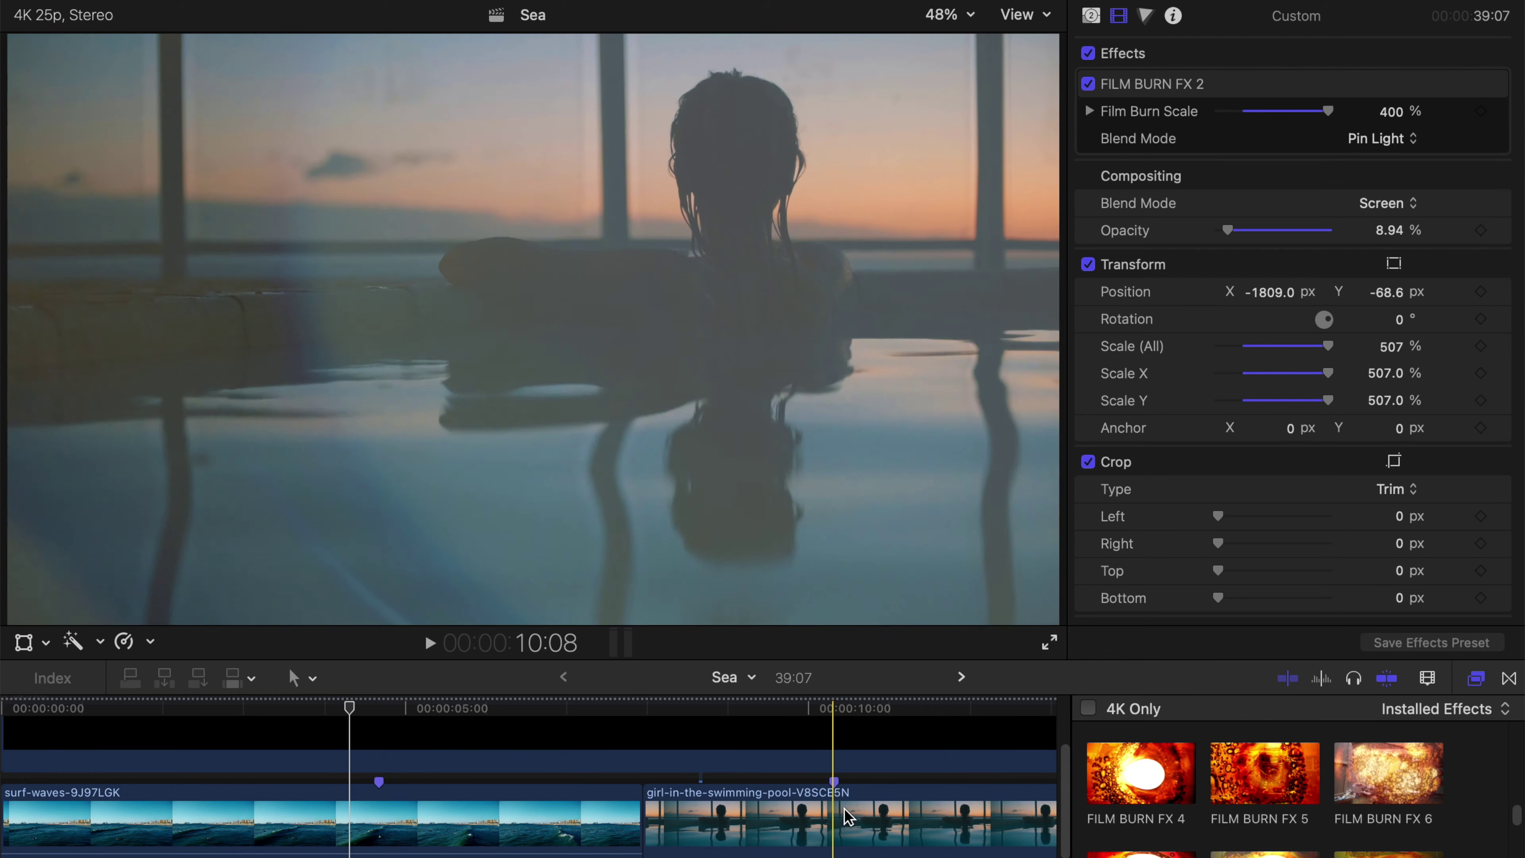
- Cut the Custom clip at both timeline markers and delete its outer segments, keeping only the part between the markers
key(alt+bracketright)
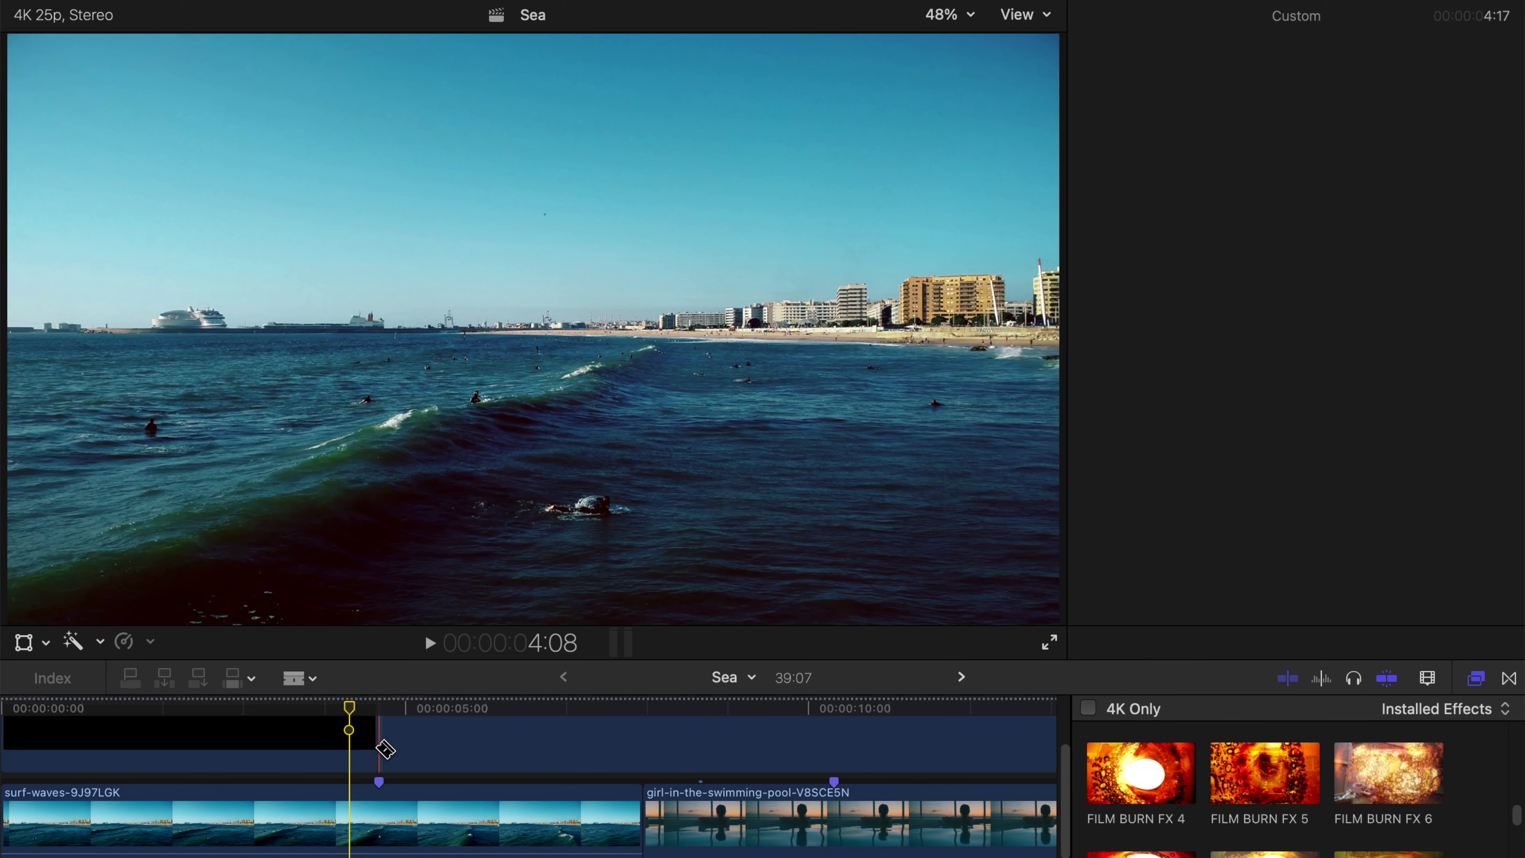
key(super+z)
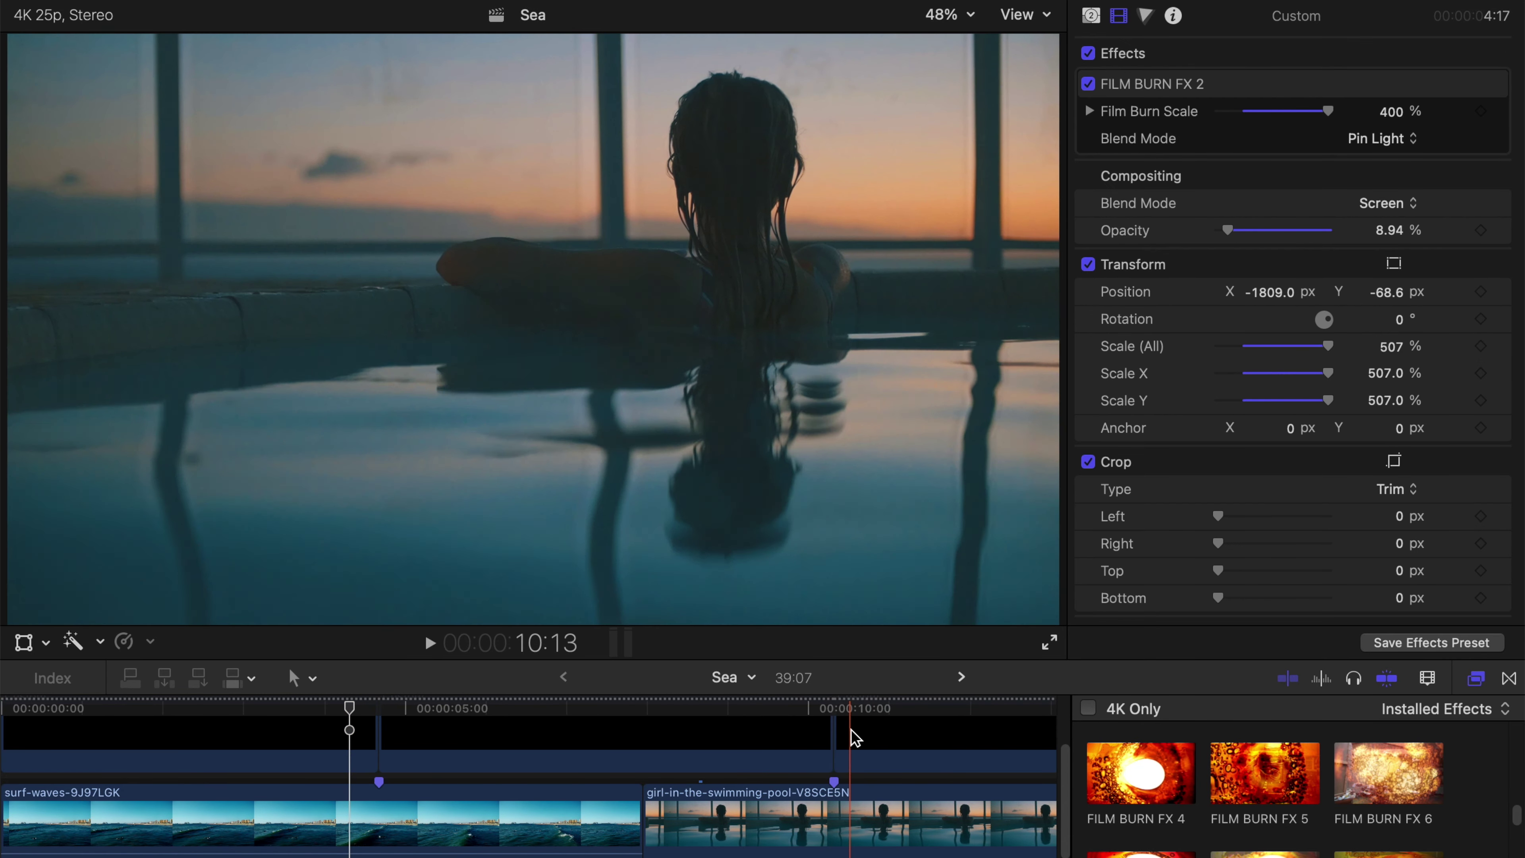
click(285, 741)
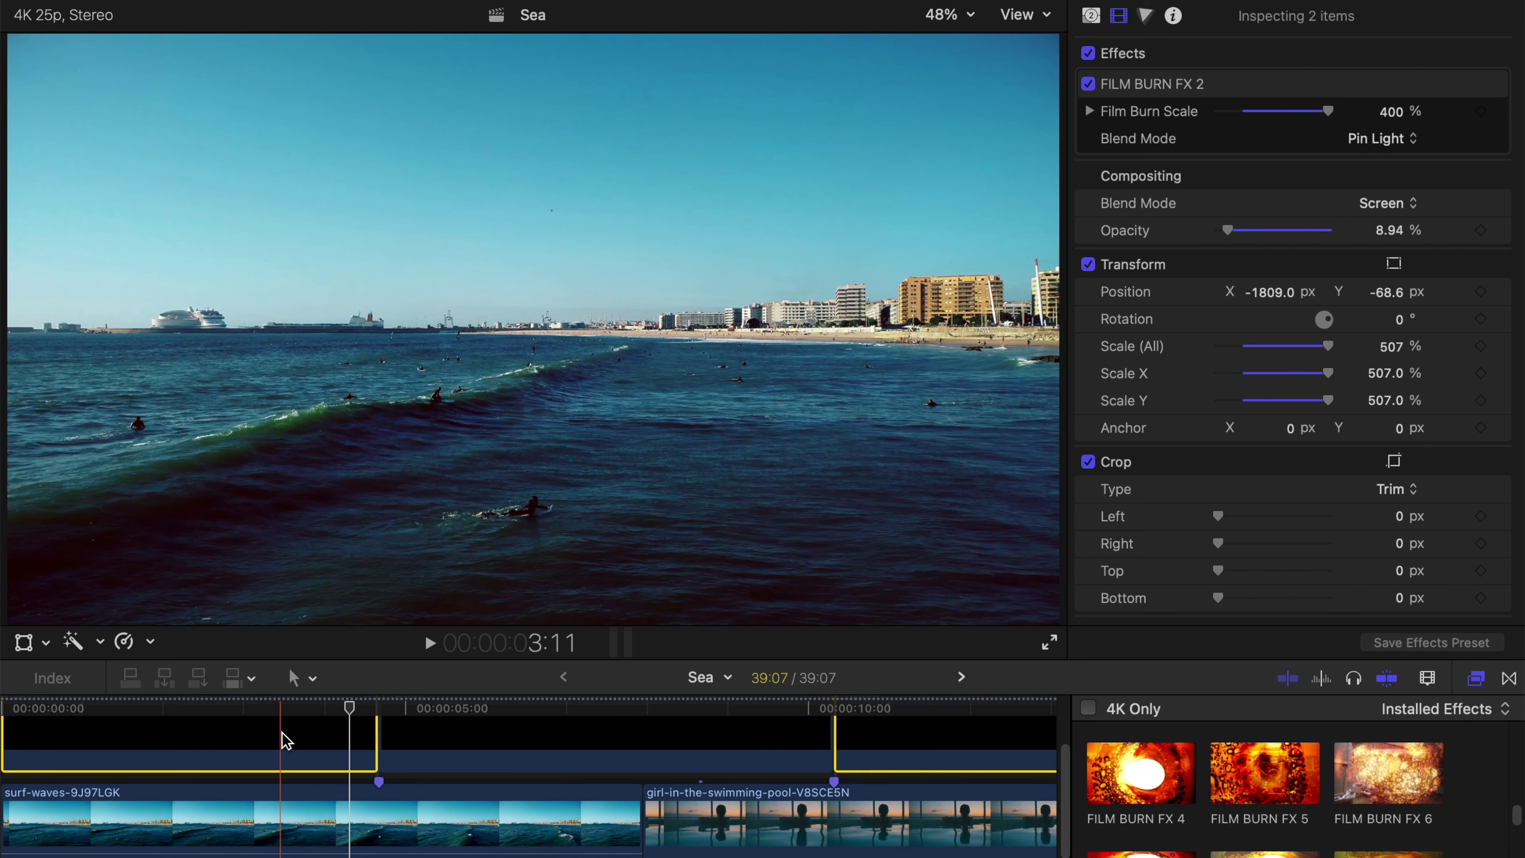
key(Delete)
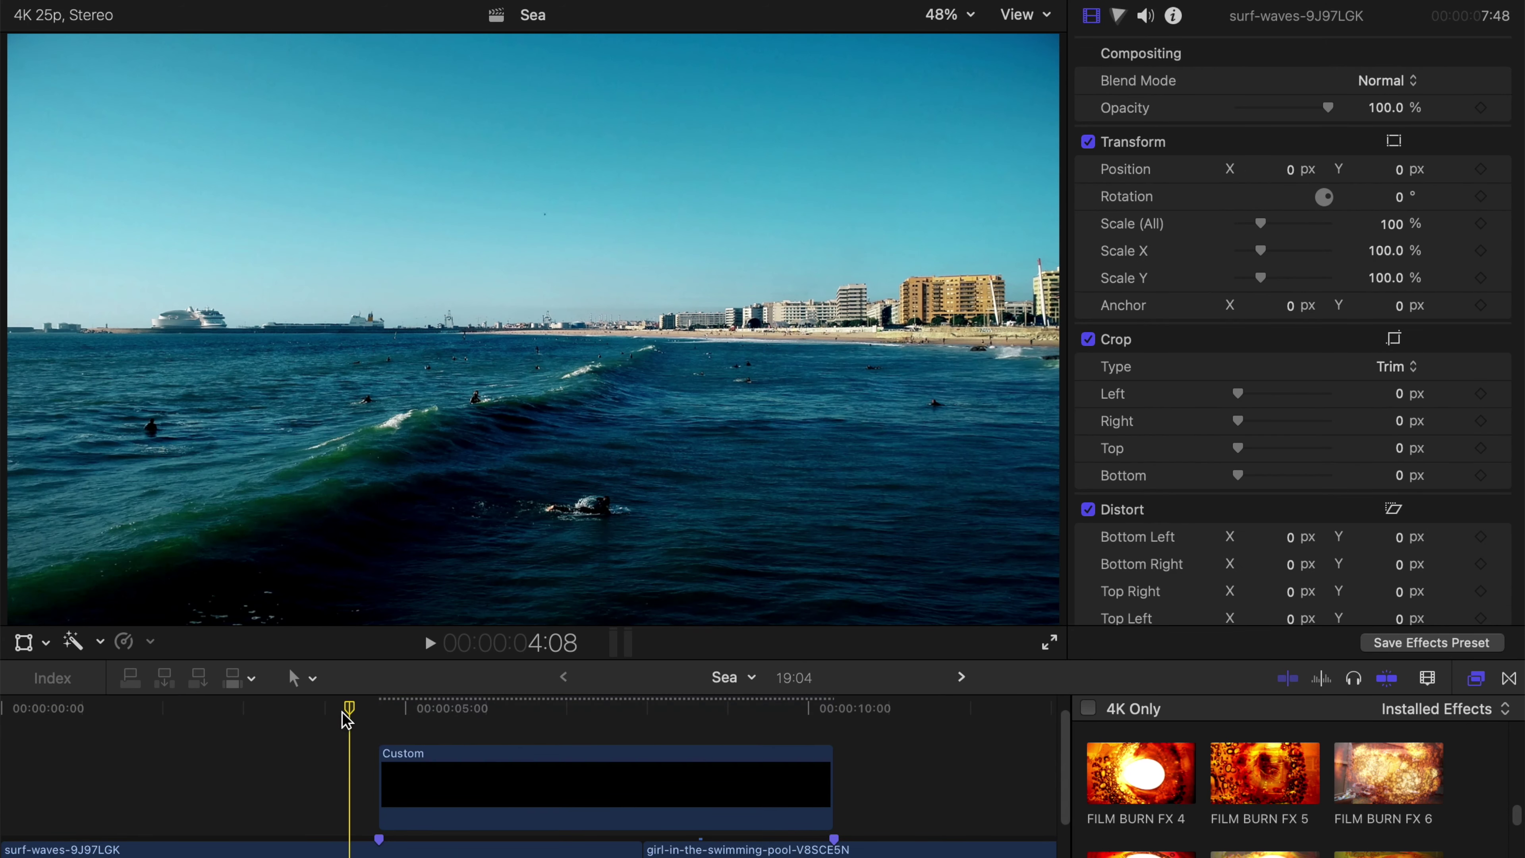
- Set the shortened Custom clip's position X to -4615.9 px and place the playhead at 7:24 to check the burn
click(385, 781)
drag(378, 703, 615, 716)
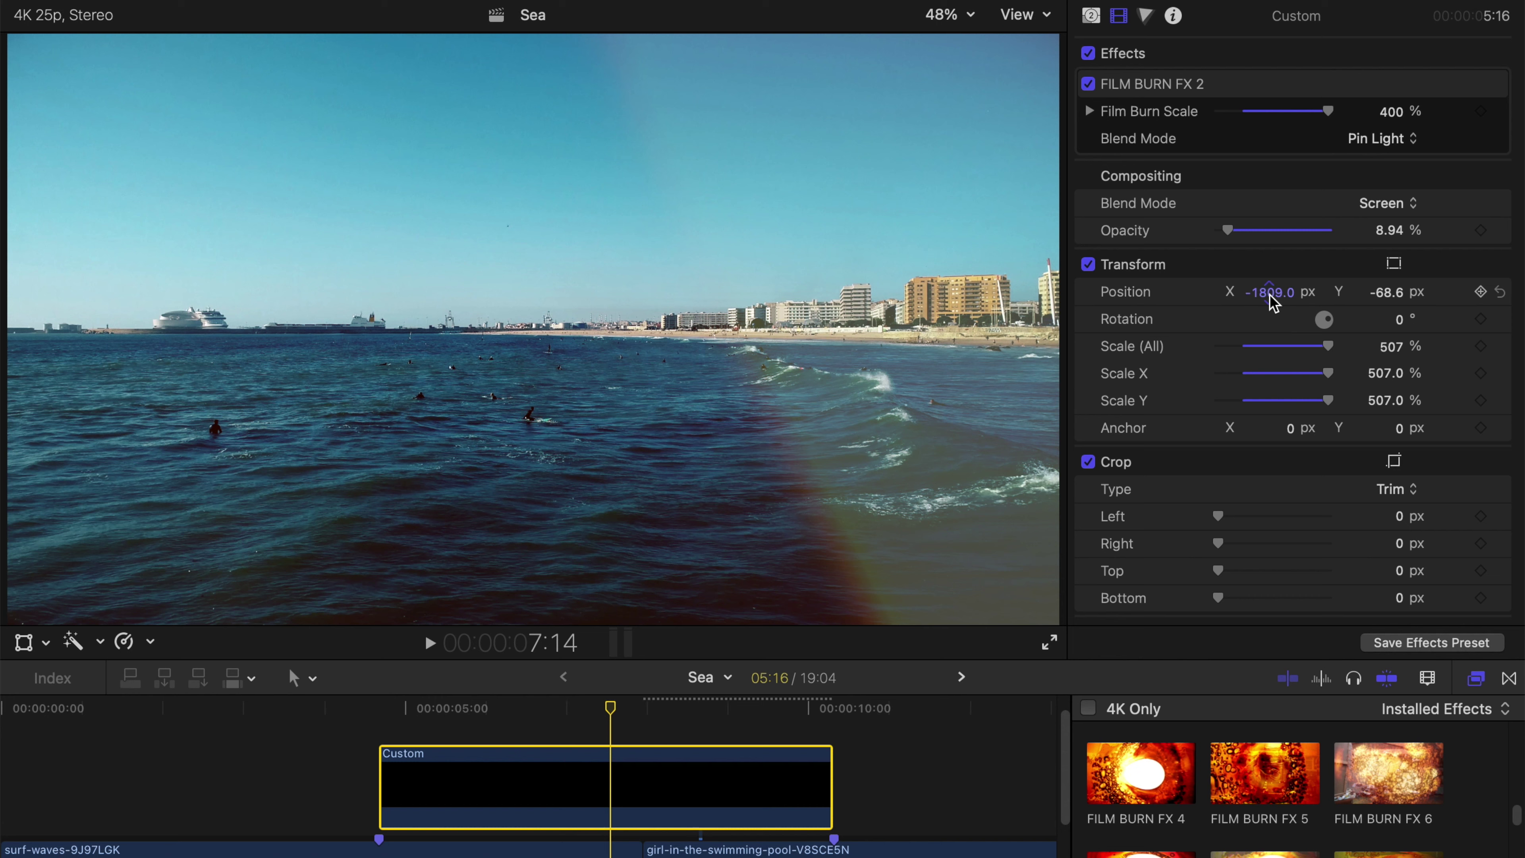
mouse_move(1273, 299)
mouse_down()
mouse_move(747, 298)
mouse_move(770, 299)
mouse_up()
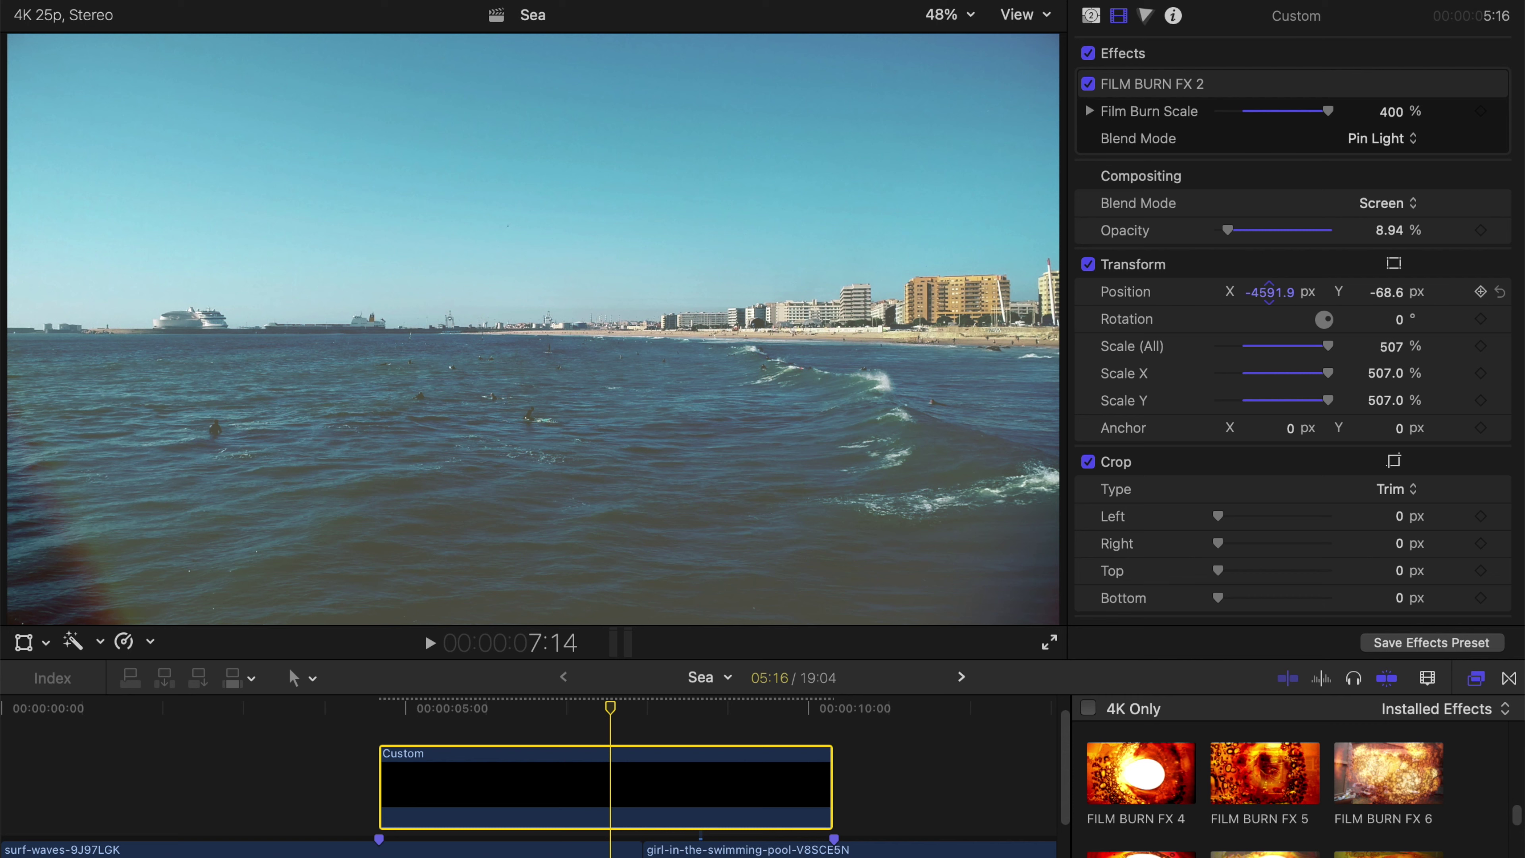
mouse_move(773, 299)
mouse_down()
mouse_move(807, 299)
mouse_move(767, 298)
mouse_up()
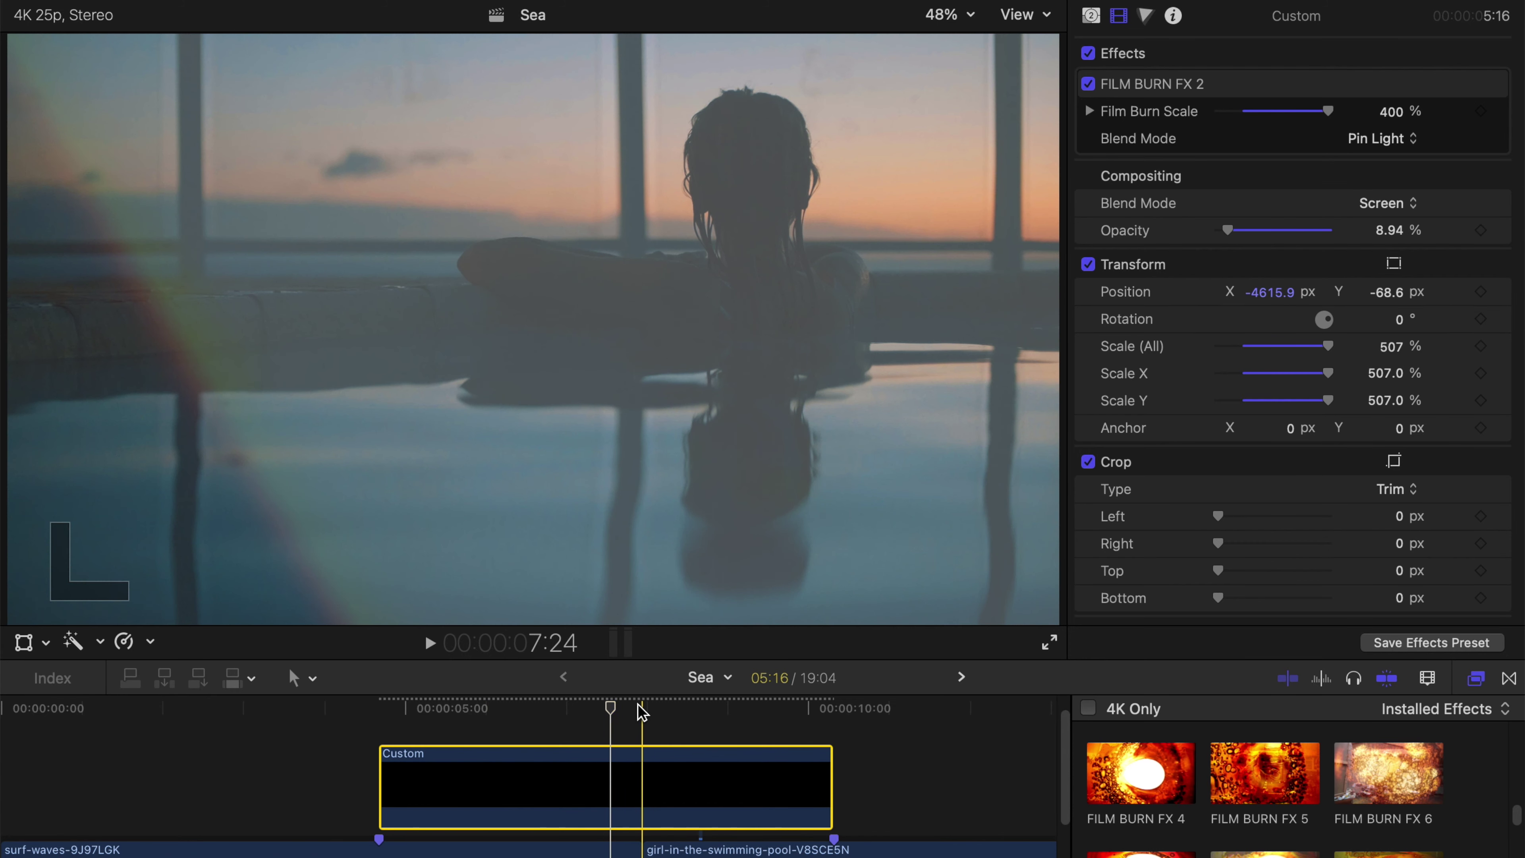
click(639, 709)
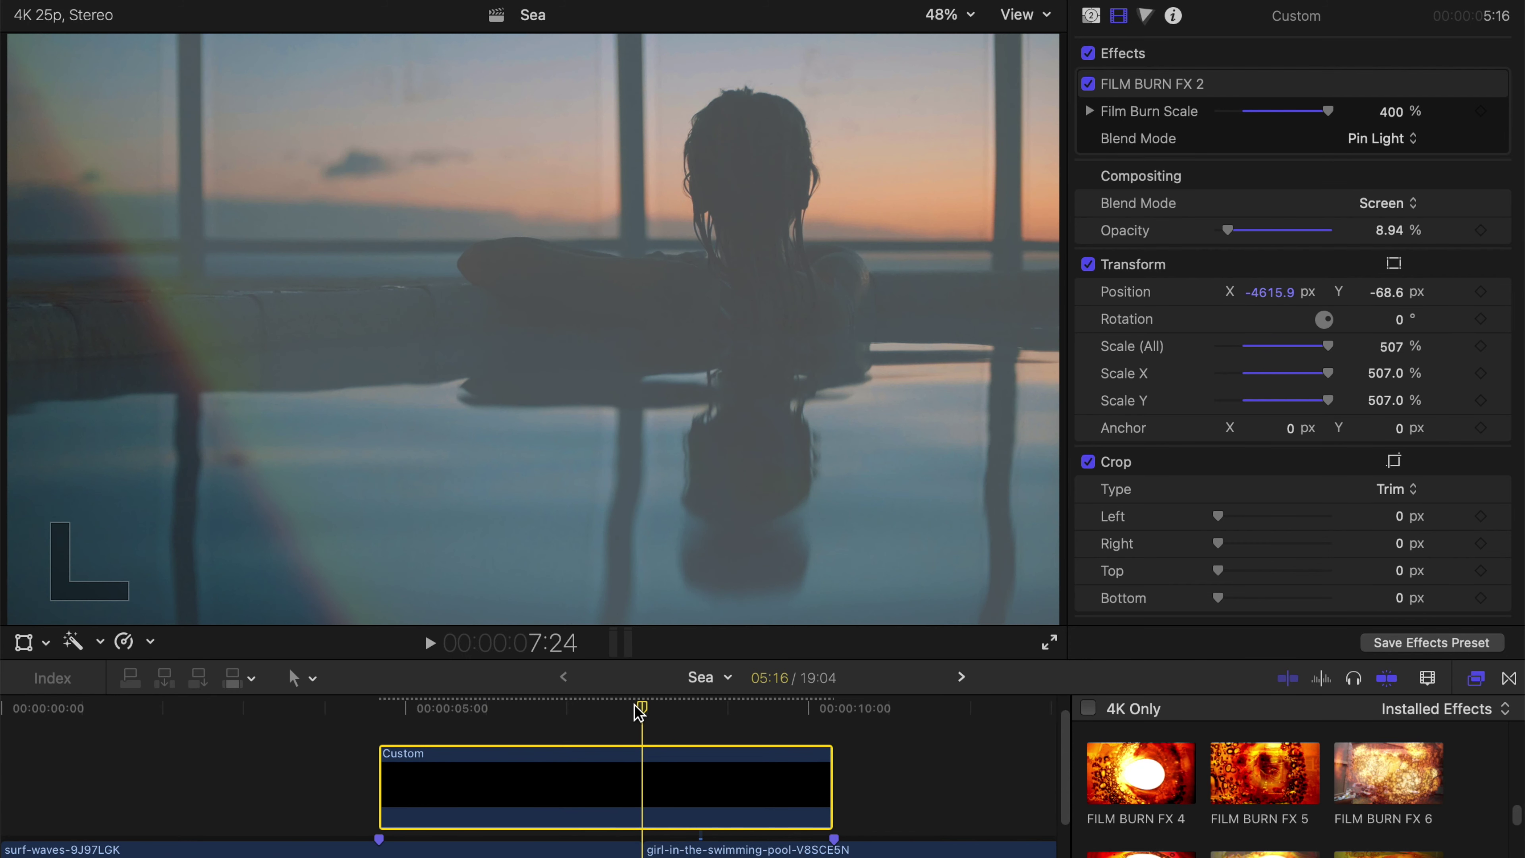